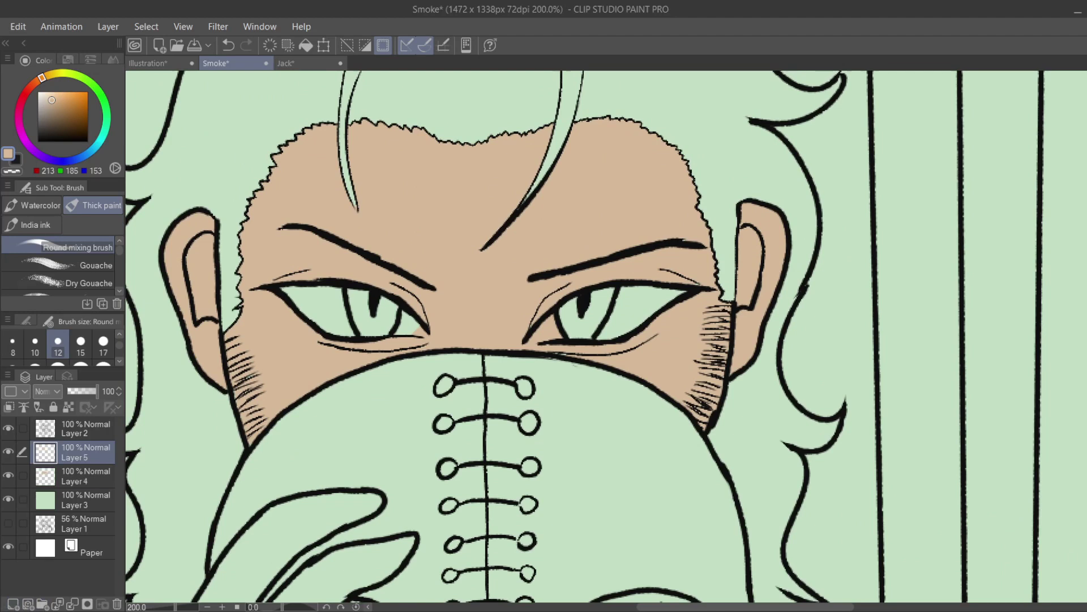
Color the whites of both eyes pure white (255, 255, 255) on Layer 5 and tidy the eye corners.
drag(294, 292, 420, 328)
drag(600, 291, 679, 317)
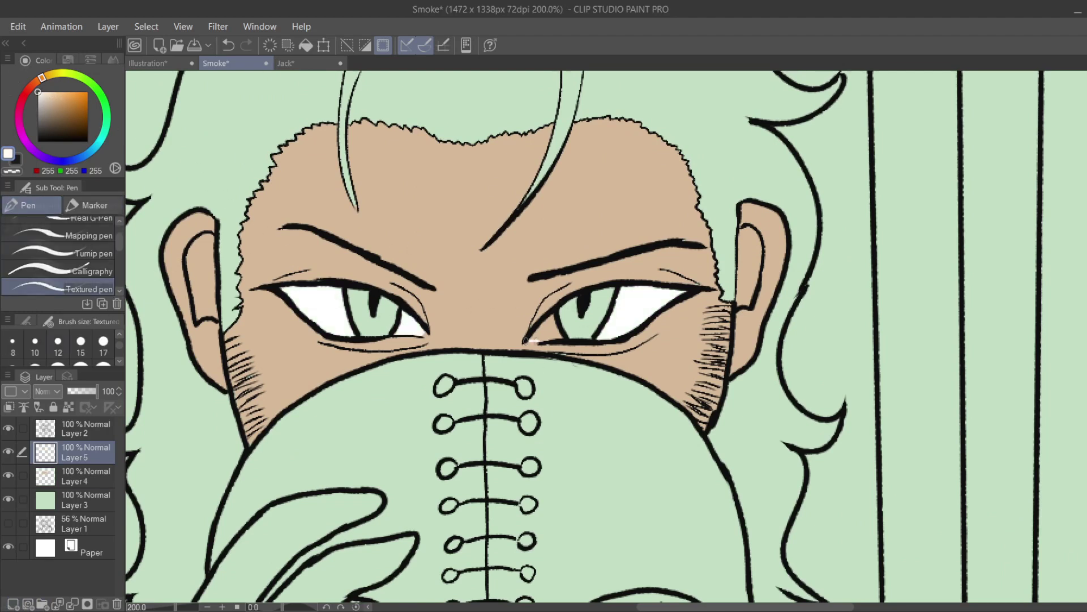
click(228, 46)
key(g)
key(p)
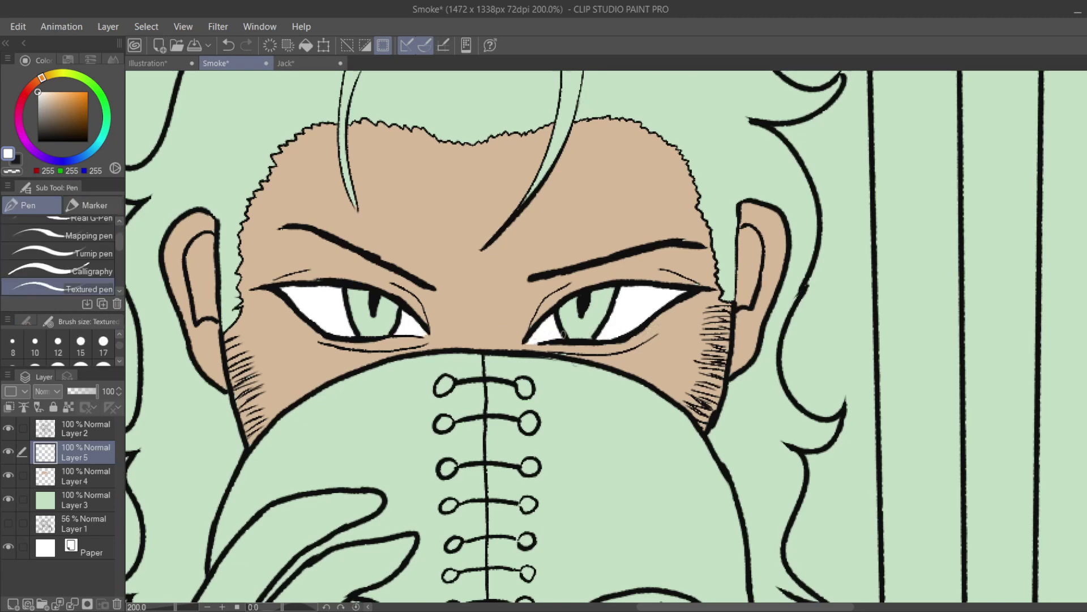
Sample the orange from the Jack drawing and fill both irises with it (200, 97, 51) on a new layer.
click(306, 63)
alt+click(657, 243)
click(215, 62)
key(ctrl+shift+n)
key(g)
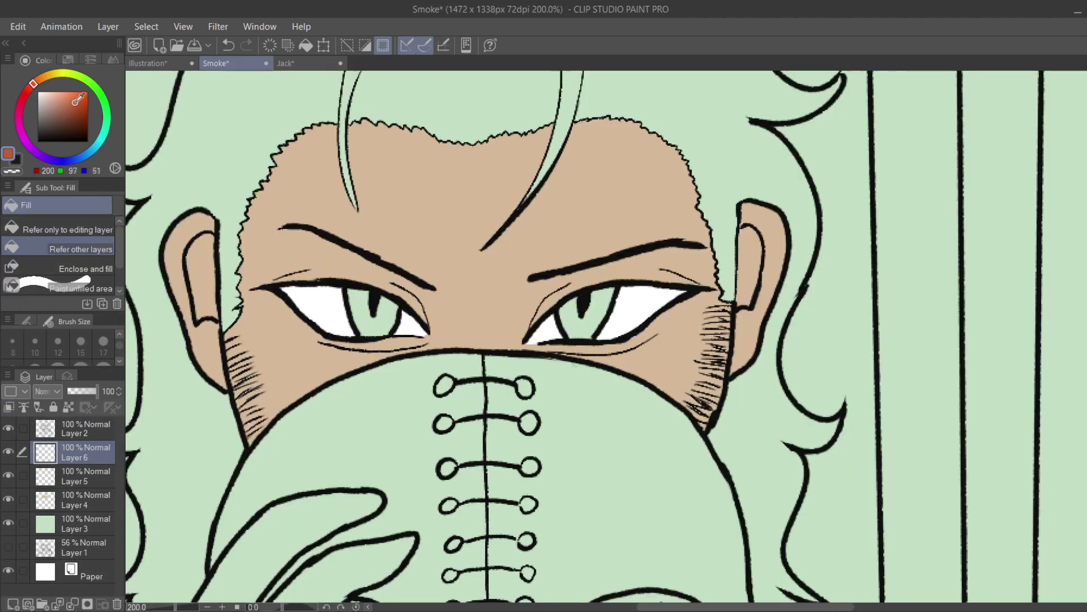
click(371, 315)
click(586, 317)
key(p)
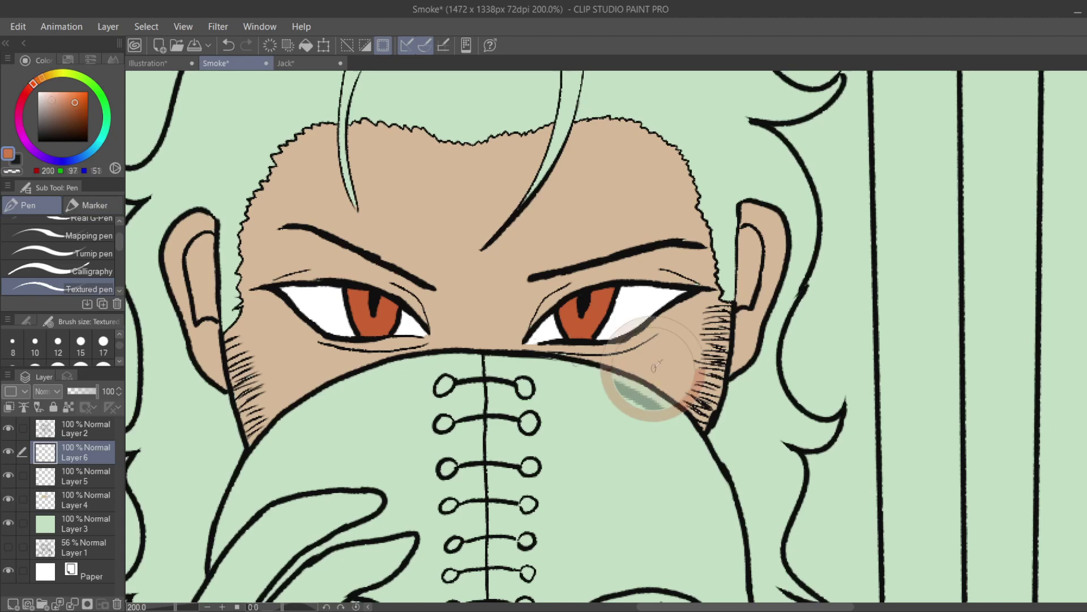
Fill the hair on a new layer with the dark grey (54, 53, 54) sampled from the Jack drawing.
alt+click(655, 362)
ctrl+shift+click(589, 341)
click(85, 453)
key(ctrl+shift+n)
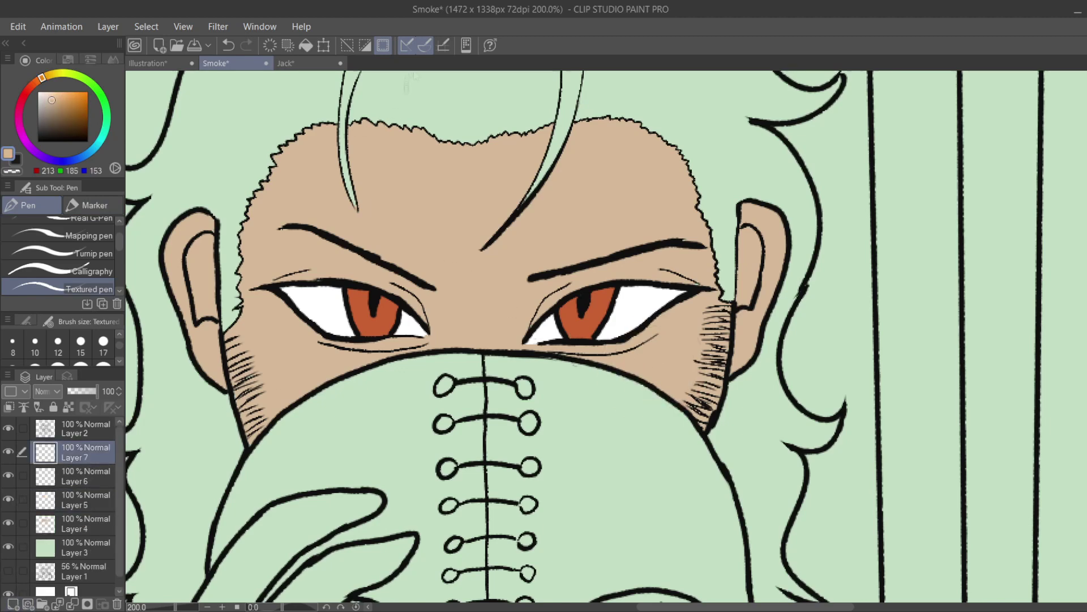
click(306, 63)
alt+click(678, 134)
click(226, 63)
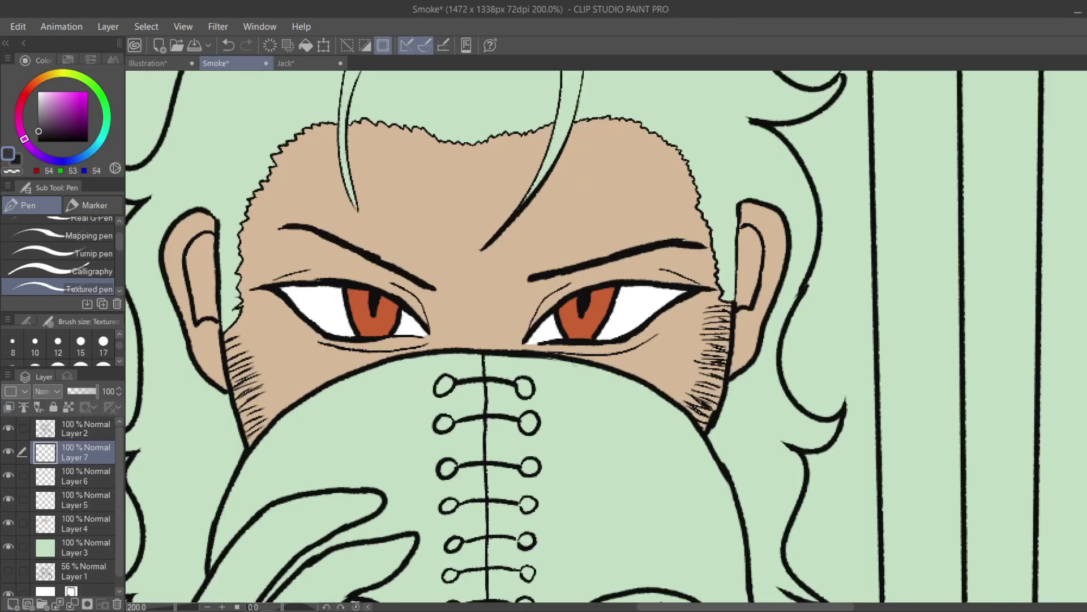
key(g)
click(226, 113)
key(ctrl+minus)
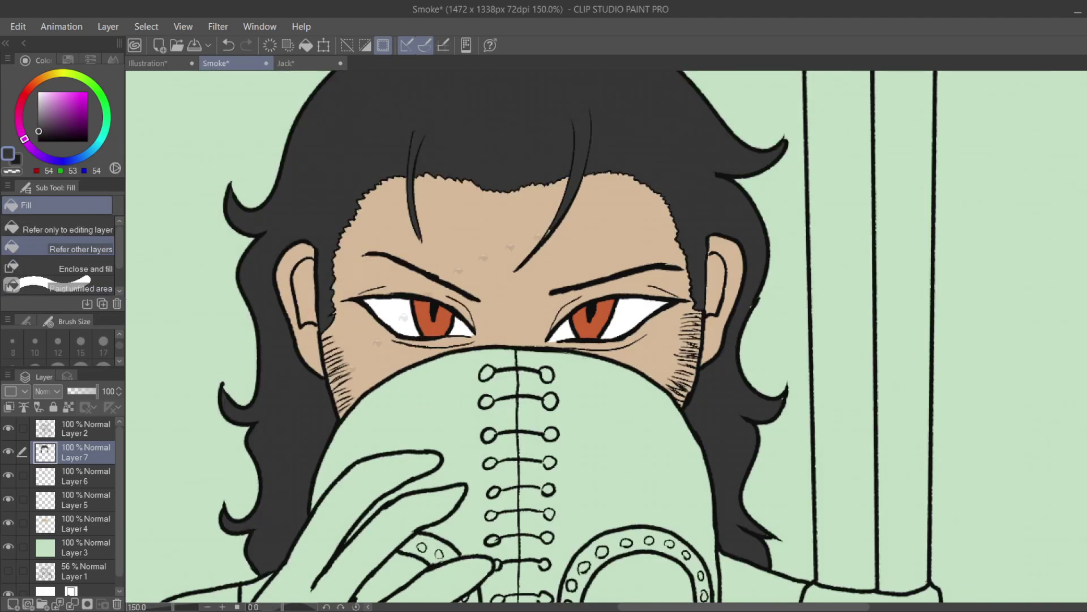
Create a new layer directly above the green background layer, Layer 3.
key(p)
scroll(546, 235, down, 3)
scroll(546, 234, up, 3)
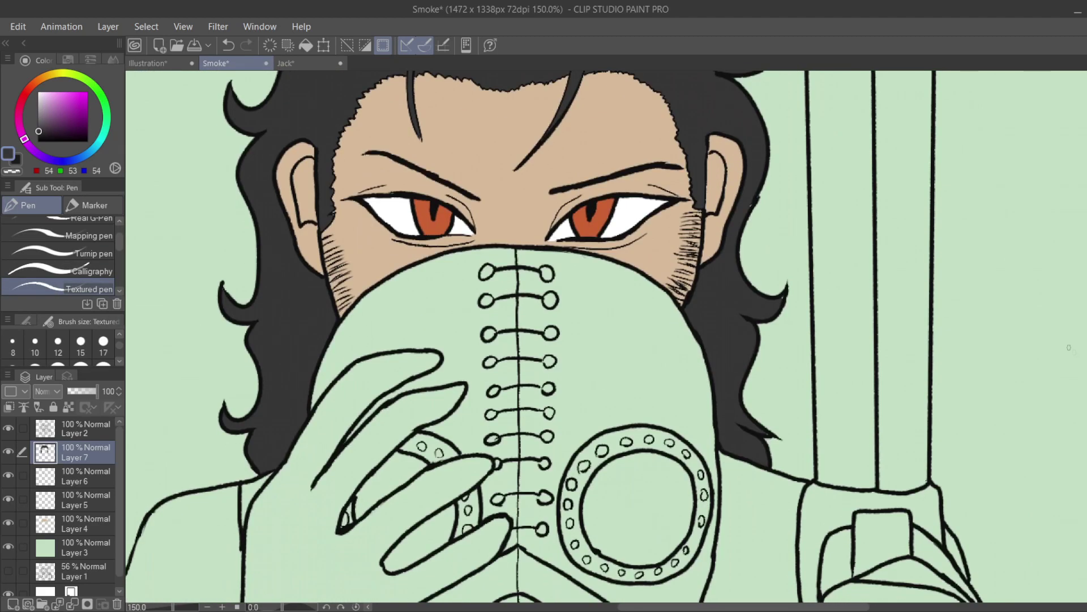
click(85, 478)
click(85, 547)
click(12, 604)
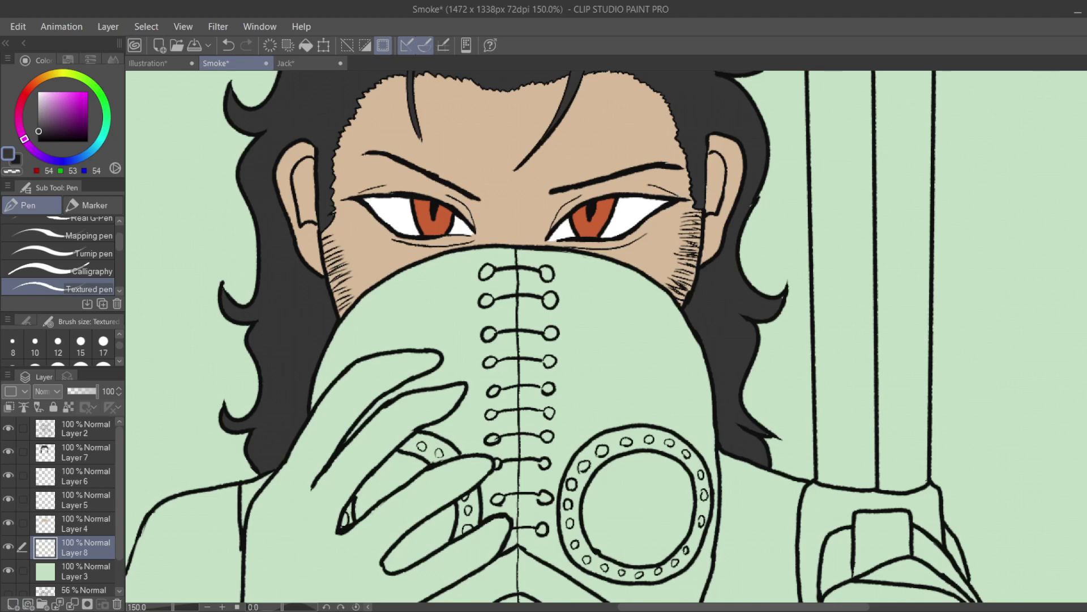
Fill all sections of the beaked mask with dark purplish grey (43, 41, 46).
key(g)
drag(24, 139, 48, 158)
click(42, 132)
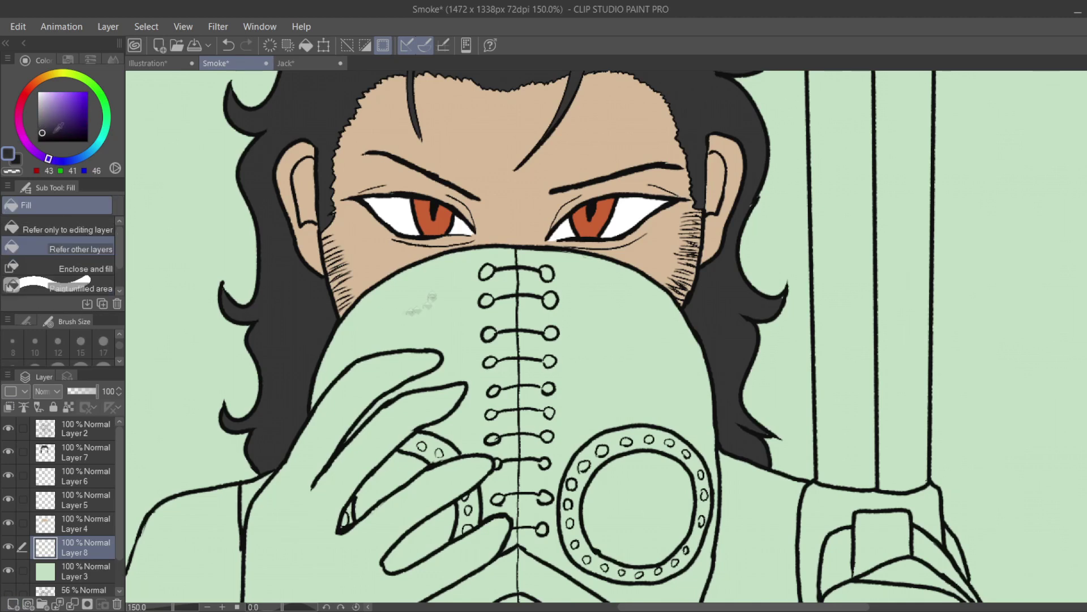
click(414, 313)
click(589, 351)
click(527, 509)
click(498, 589)
Fill both gloves, including the separate finger areas, with dark brown (46, 42, 39) on a new layer above the mask layer.
scroll(359, 521, down, 2)
drag(1055, 453, 1054, 288)
key(p)
key(ctrl+shift+n)
key(g)
click(37, 81)
click(44, 132)
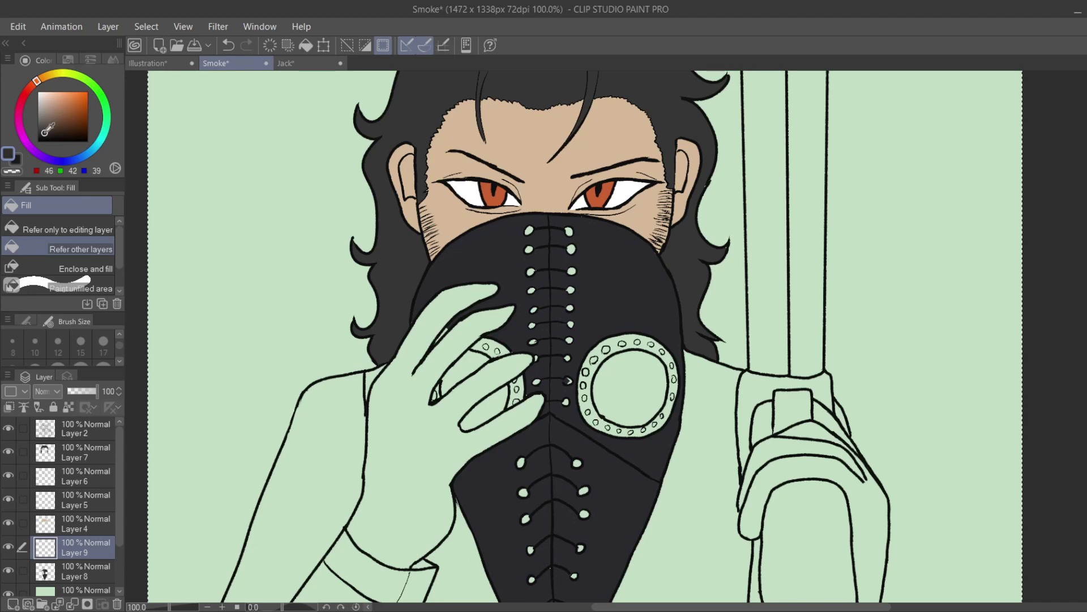
click(396, 374)
click(814, 466)
click(821, 431)
click(830, 416)
click(763, 422)
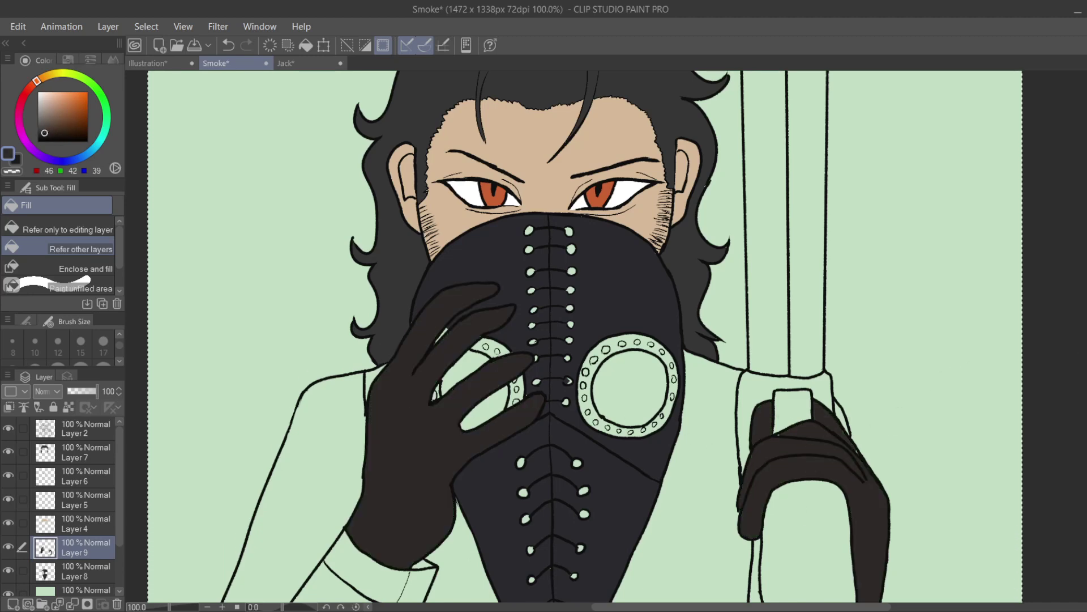
Add a new layer beneath the mask layer and paint the gap between the raised fingers with the sampled mask color.
scroll(1059, 340, down, 4)
key(p)
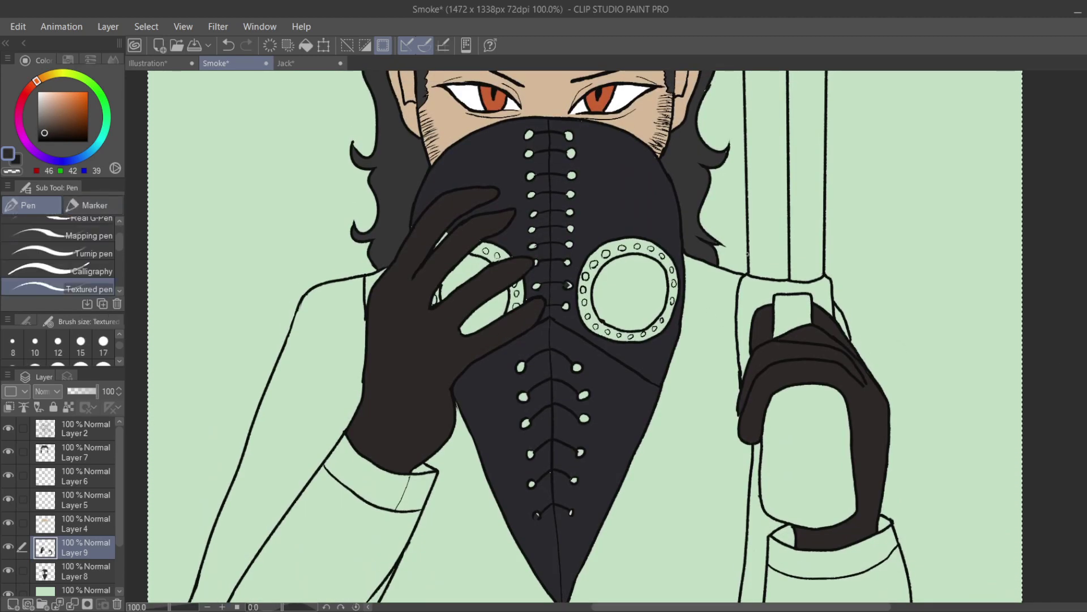
key(g)
key(ctrl+shift+n)
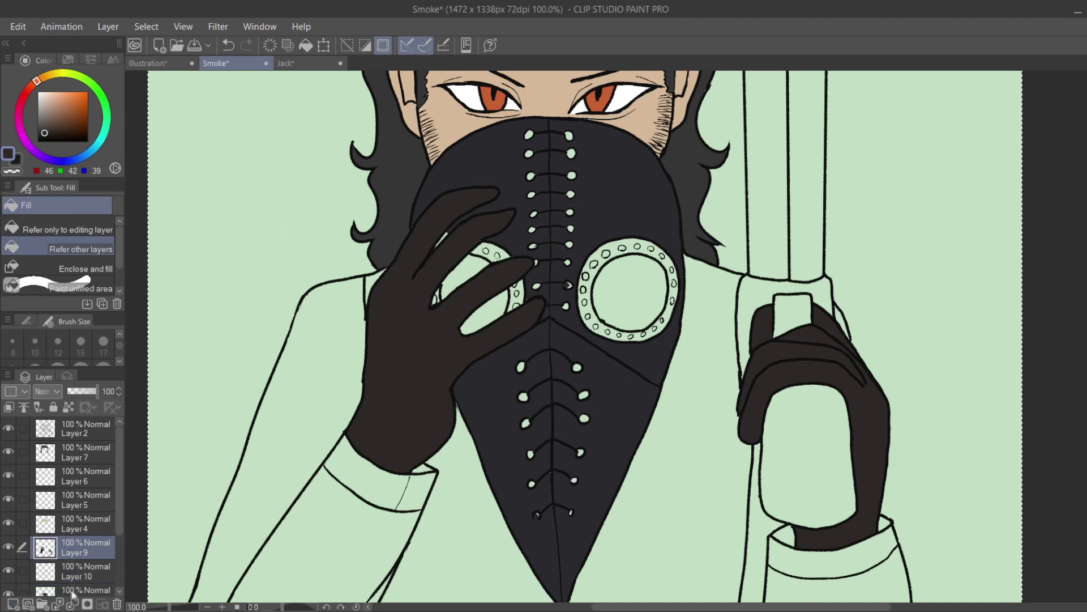
click(70, 592)
key(b)
alt+click(499, 149)
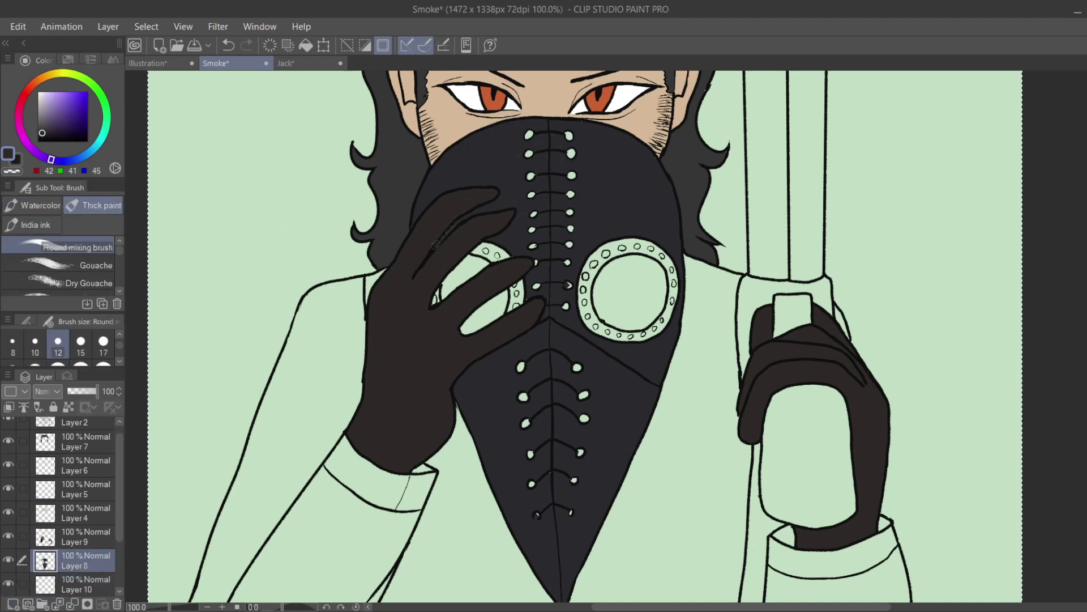
scroll(113, 561, down, 1)
Fill the rings around both round mask lenses with light lavender (206, 202, 219) on Layer 10.
click(105, 550)
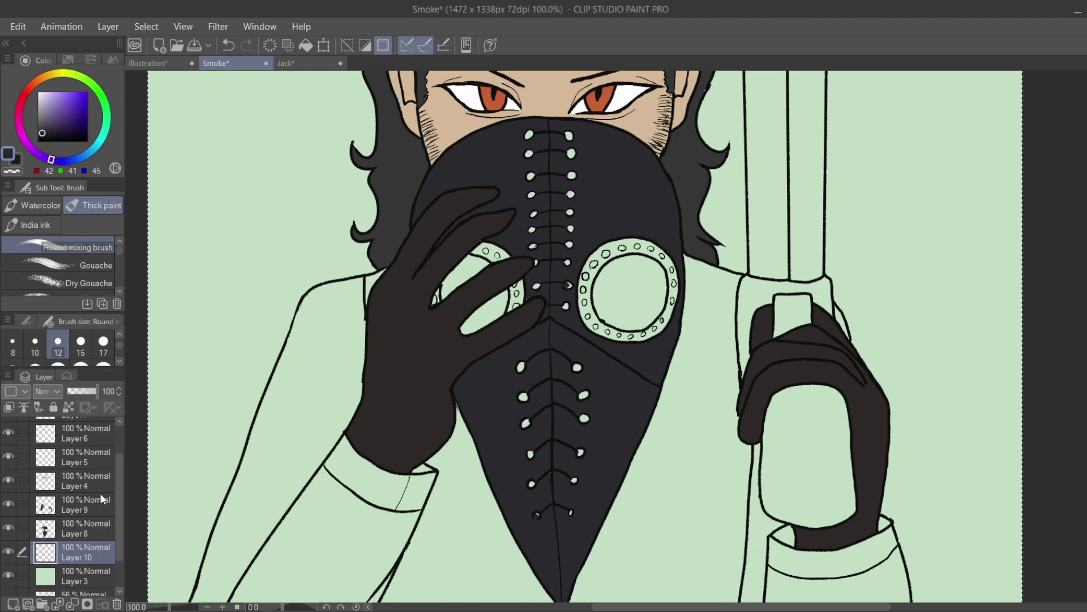
key(g)
click(41, 101)
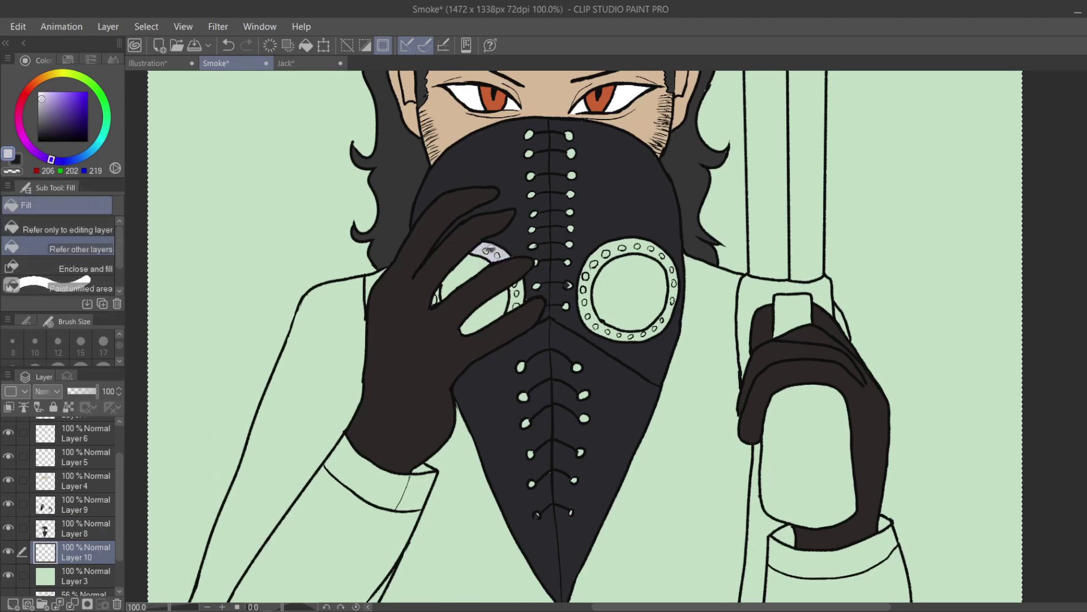
click(223, 606)
click(577, 249)
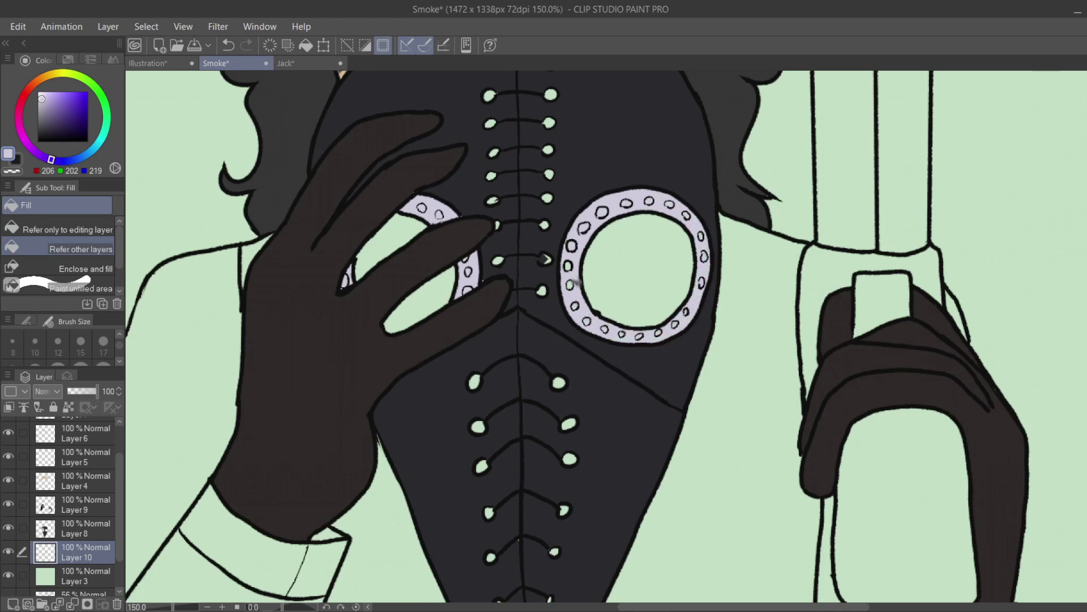
Fill the mask's lacing eyelets with the same lavender and move Layer 10 above the mask layer.
click(550, 94)
key(p)
key(ctrl+])
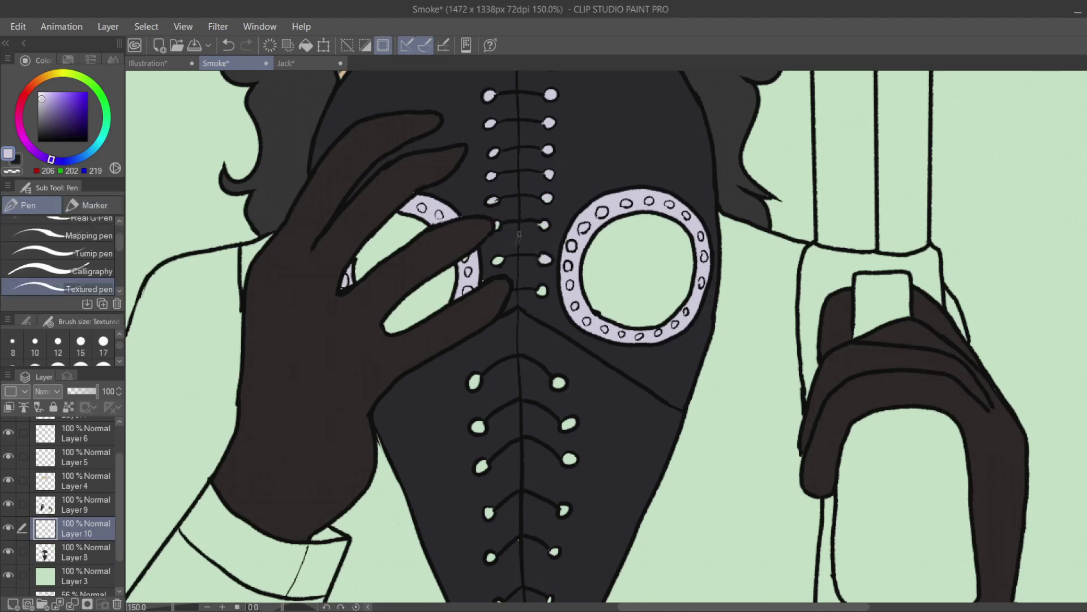
key(g)
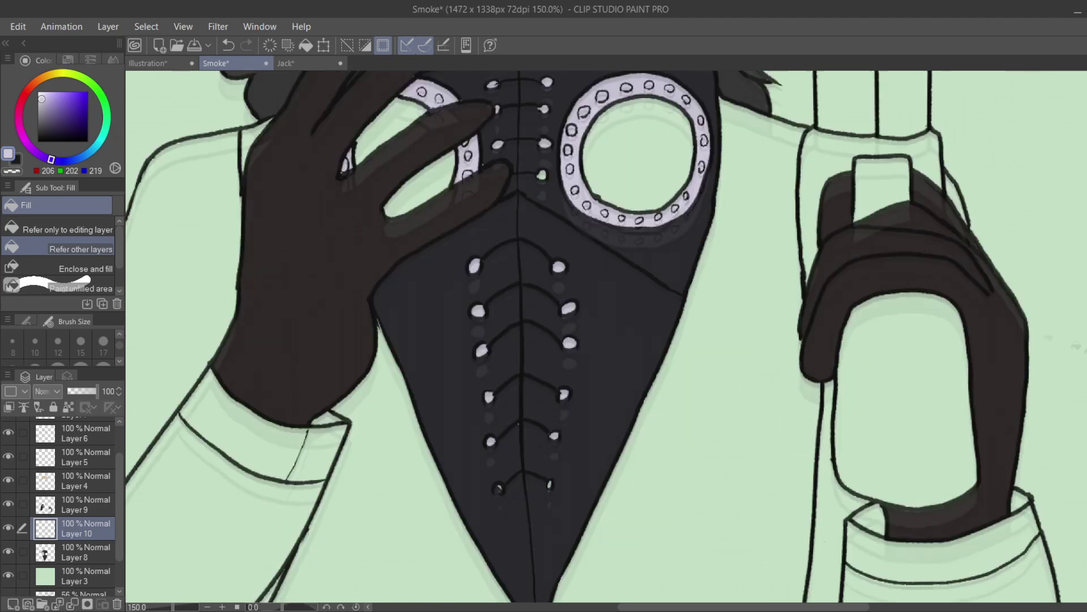
click(573, 478)
key(ctrl+z)
click(564, 469)
key(p)
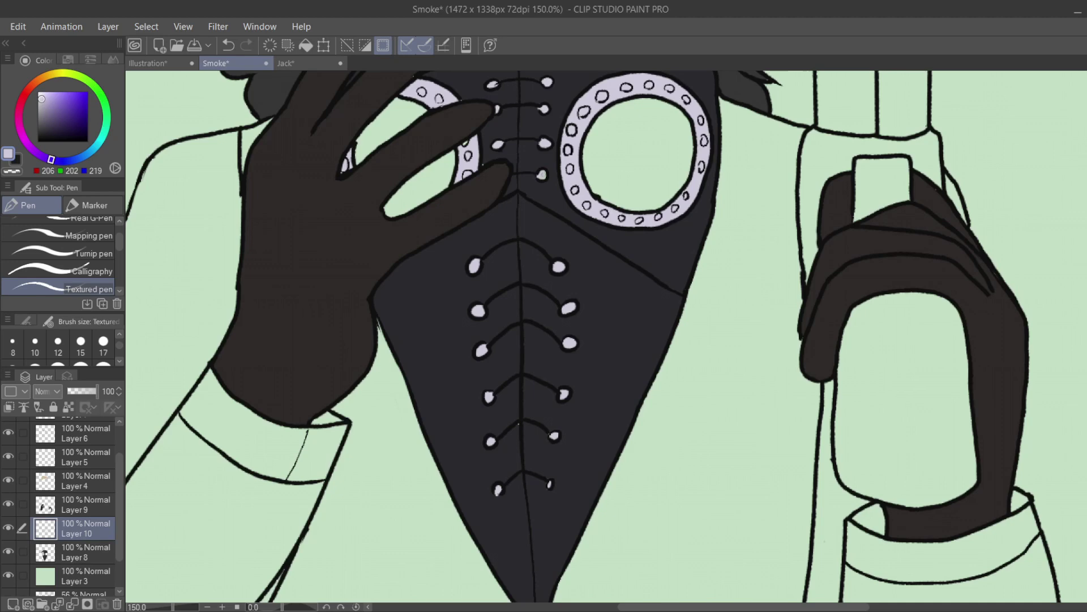
Fill the rectangular fitting above the gloved hand on the sword with the sampled ring lavender on Layer 10.
alt+click(490, 163)
ctrl+shift+click(490, 162)
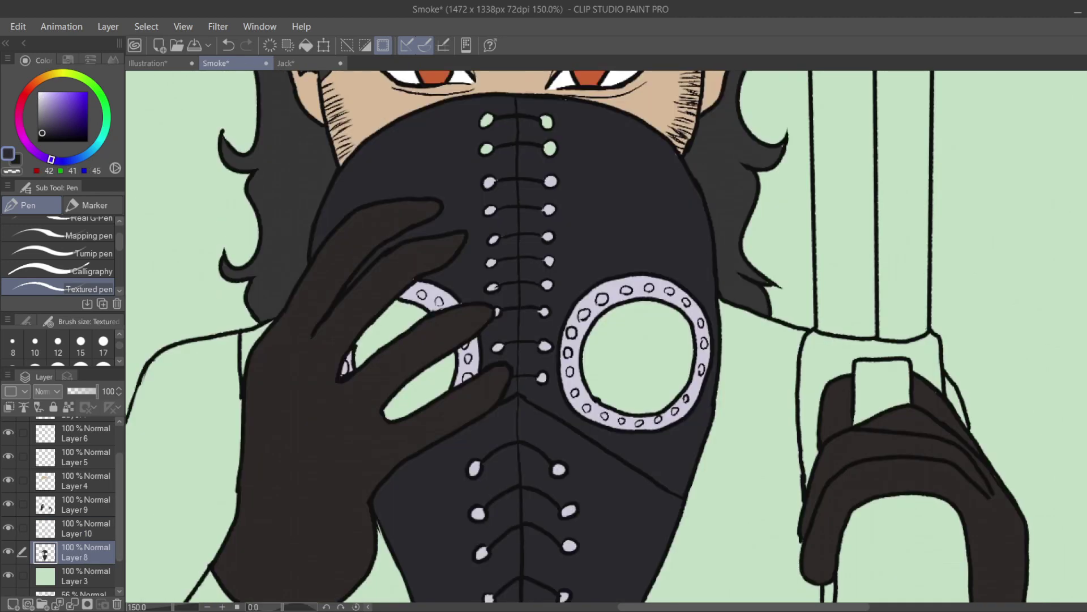
key(g)
alt+click(618, 303)
ctrl+shift+click(855, 377)
click(875, 388)
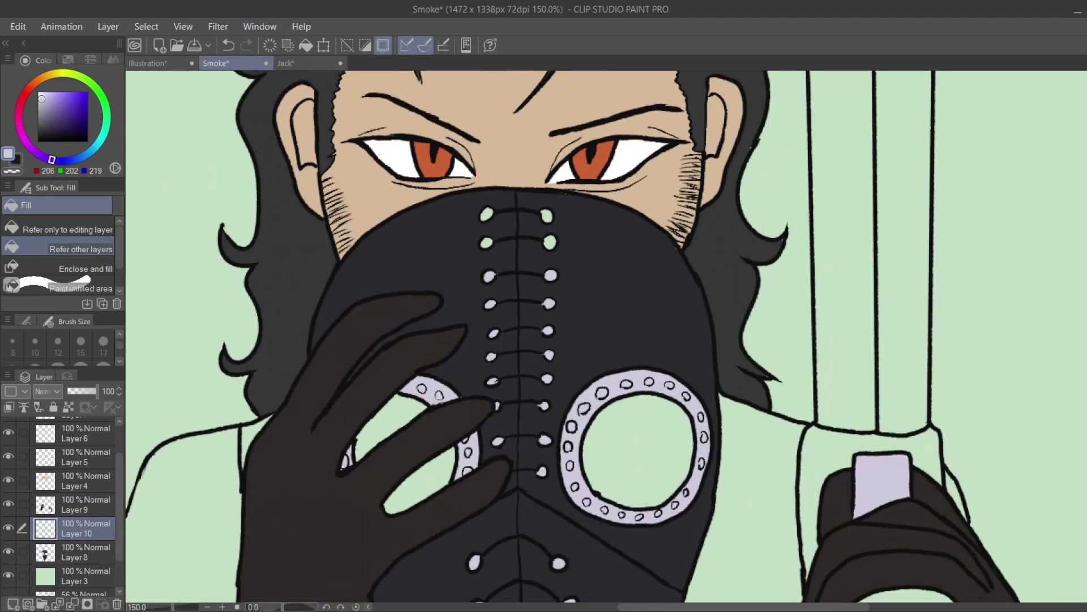
Fill both round mask lenses with dark grey (43, 42, 46) on new Layer 11.
click(45, 125)
click(42, 132)
click(394, 424)
click(419, 481)
click(655, 465)
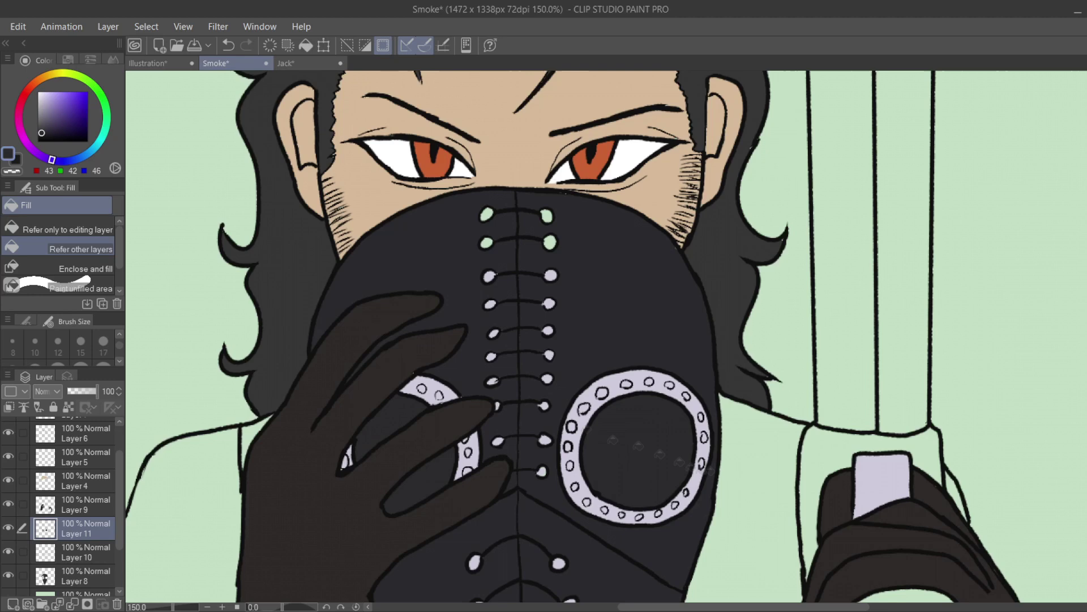
Fill the vest on both sides of the mask with dark reddish brown (64, 55, 54) on Layer 11.
click(25, 93)
click(45, 129)
click(752, 449)
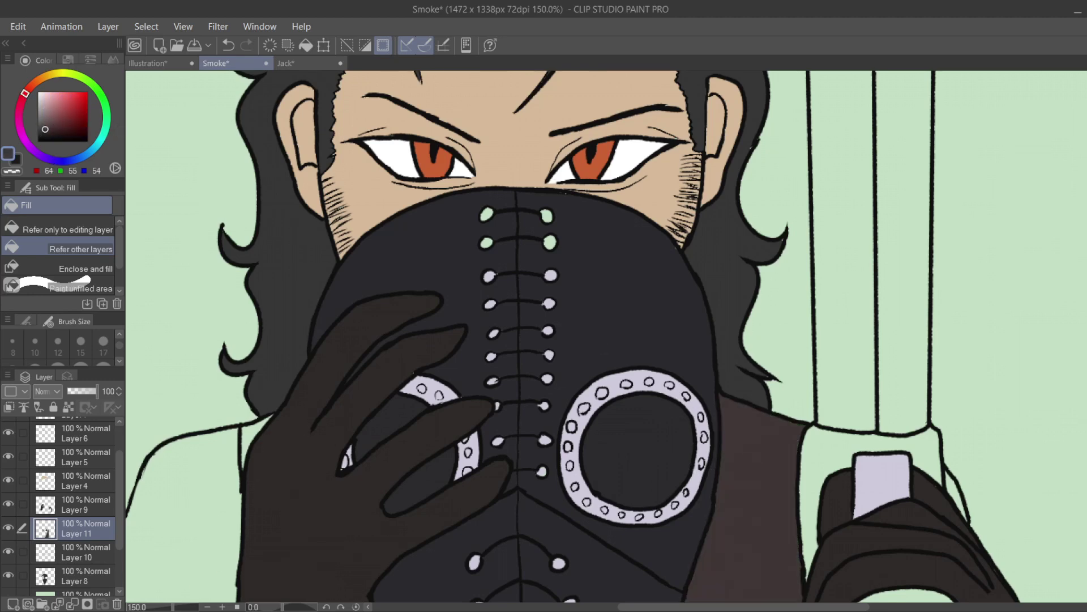
scroll(396, 411, down, 2)
scroll(487, 481, down, 3)
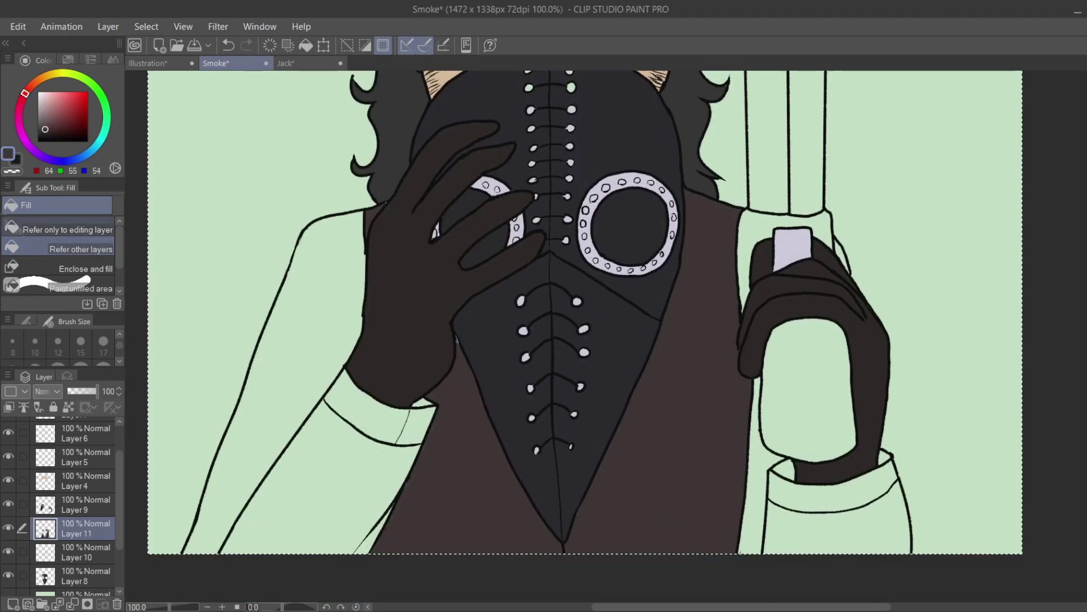
key(p)
scroll(585, 311, up, 3)
scroll(585, 312, down, 3)
Fill the coat sleeves and cuffs with red (143, 59, 62) on a new layer and move it beneath the vest layer.
key(ctrl+shift+n)
key(g)
click(320, 295)
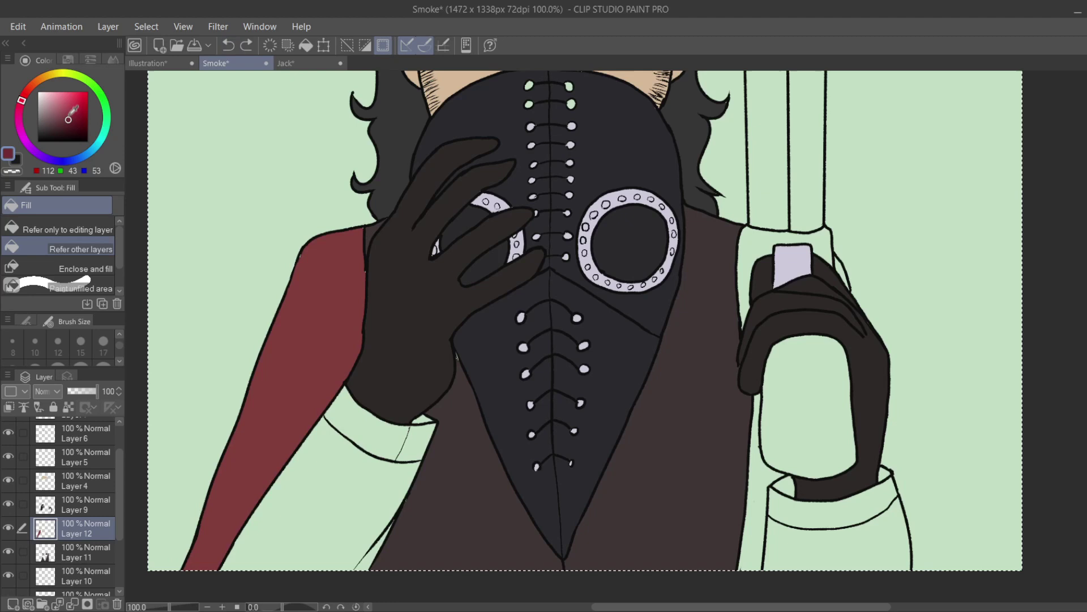
click(424, 418)
click(351, 481)
click(833, 496)
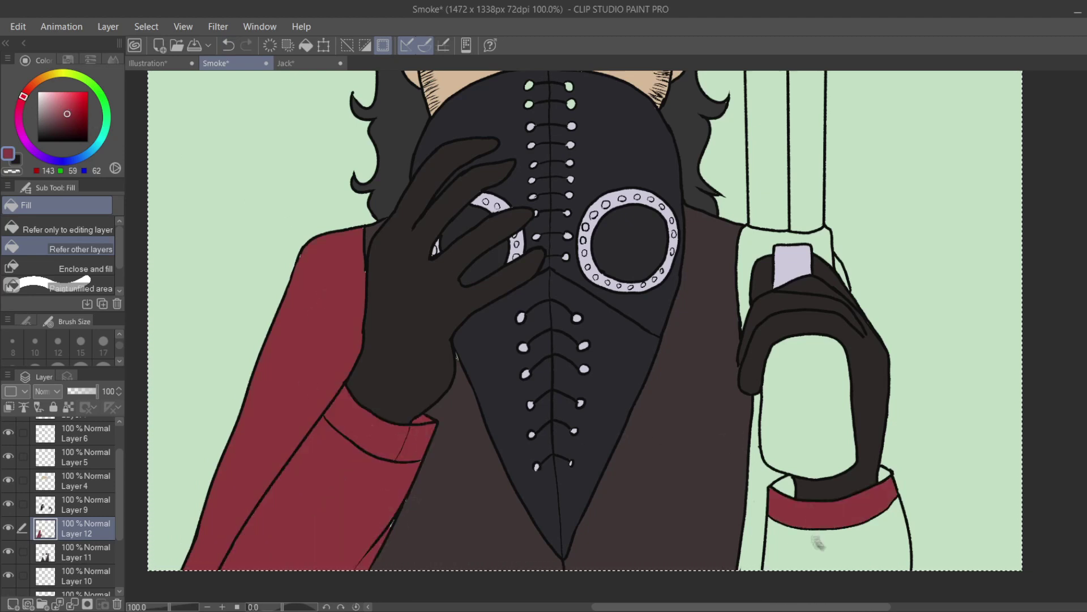
click(838, 543)
click(753, 442)
click(847, 275)
key(p)
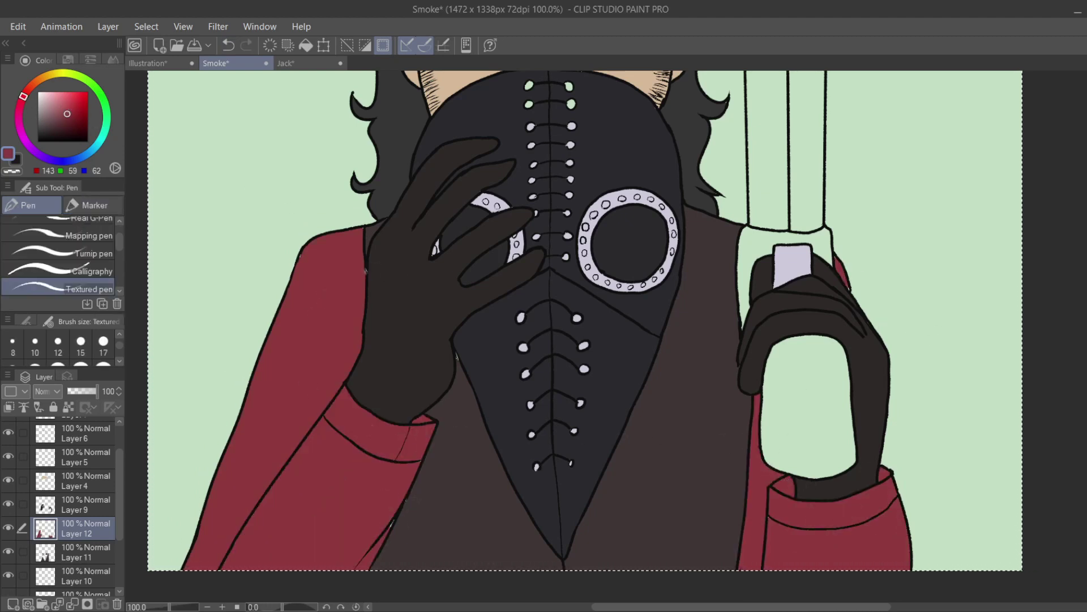
drag(84, 528, 85, 554)
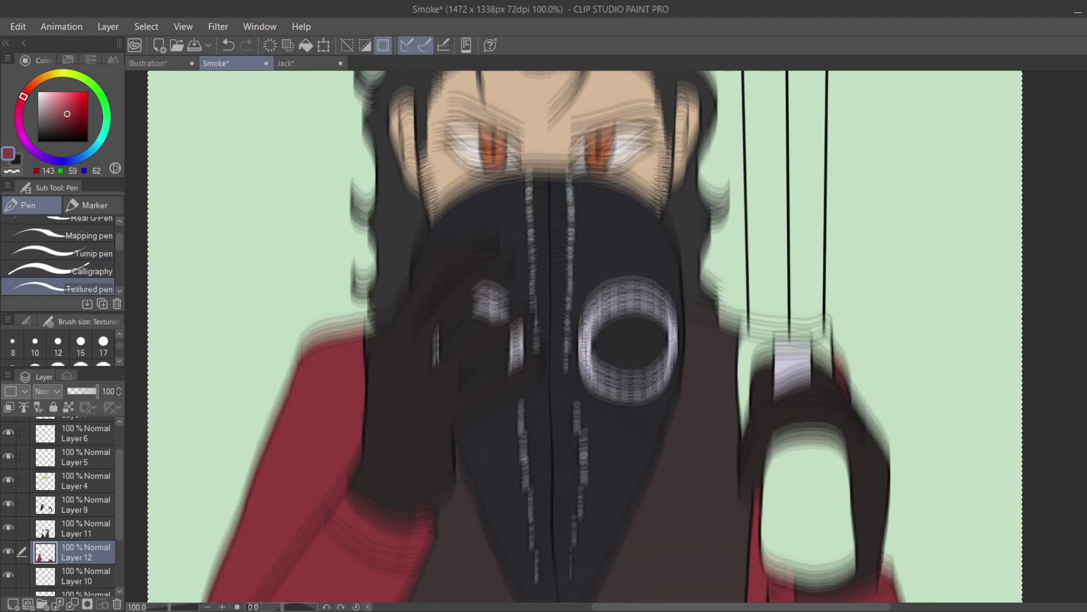
Fill the sword blade with blue-grey (105, 106, 118) on a new layer below the coat layer.
key(ctrl+shift+n)
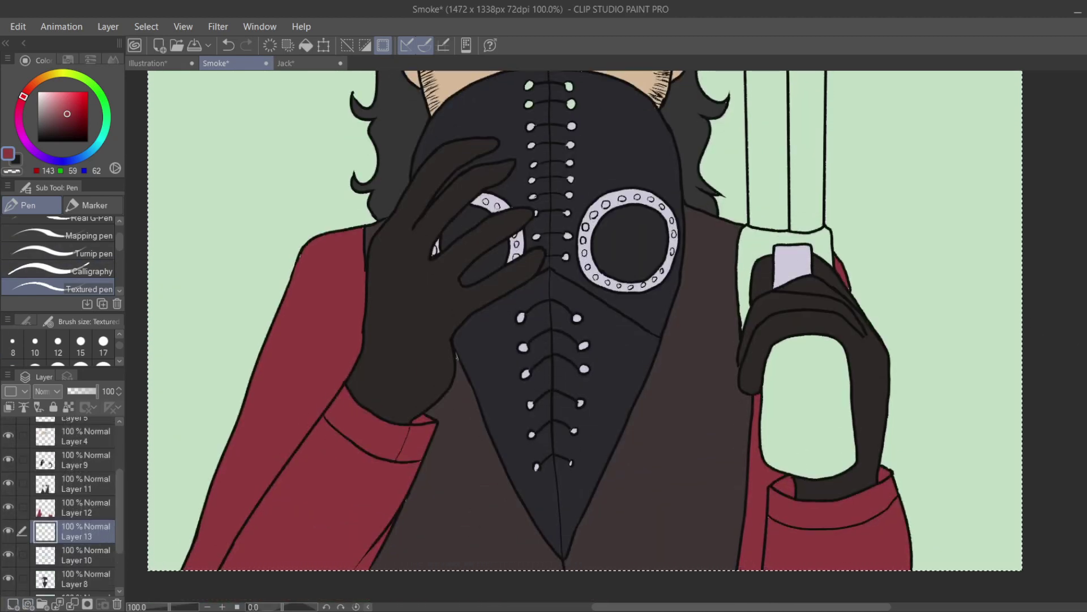
key(g)
drag(49, 164, 66, 160)
click(47, 115)
click(767, 147)
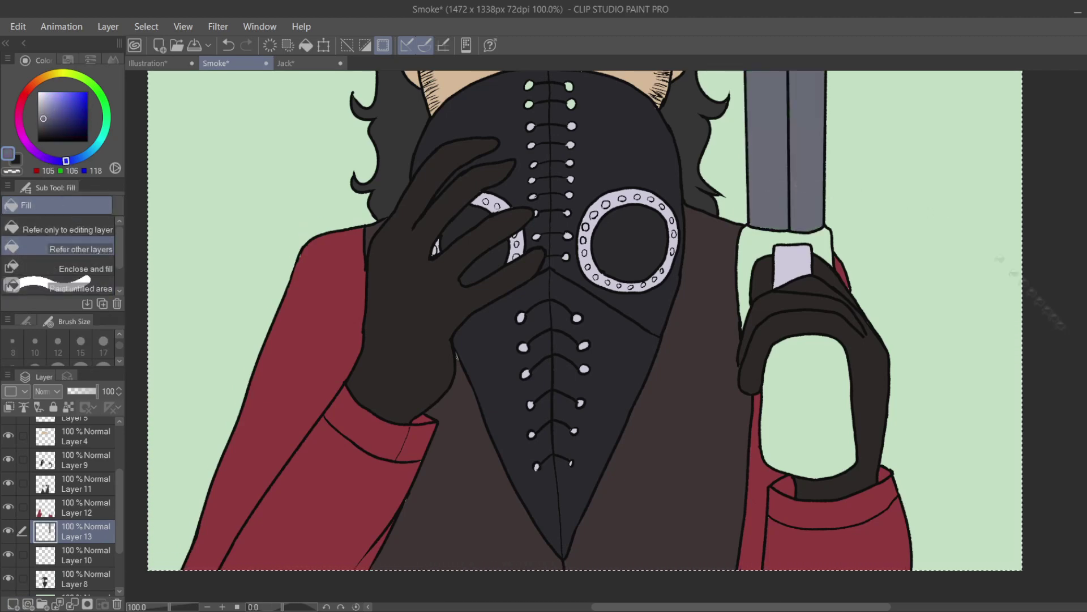
Fill the sword's hilt around the gloved hand with dark brown (82, 50, 33) on a new layer above Layer 10.
scroll(1078, 371, down, 3)
scroll(1078, 372, up, 5)
click(85, 555)
click(12, 605)
click(27, 91)
click(35, 82)
click(73, 119)
click(753, 346)
click(823, 521)
Add a new layer clipped to the skin layer and set the Round mixing brush to size 17.
scroll(585, 334, up, 3)
ctrl+shift+click(516, 255)
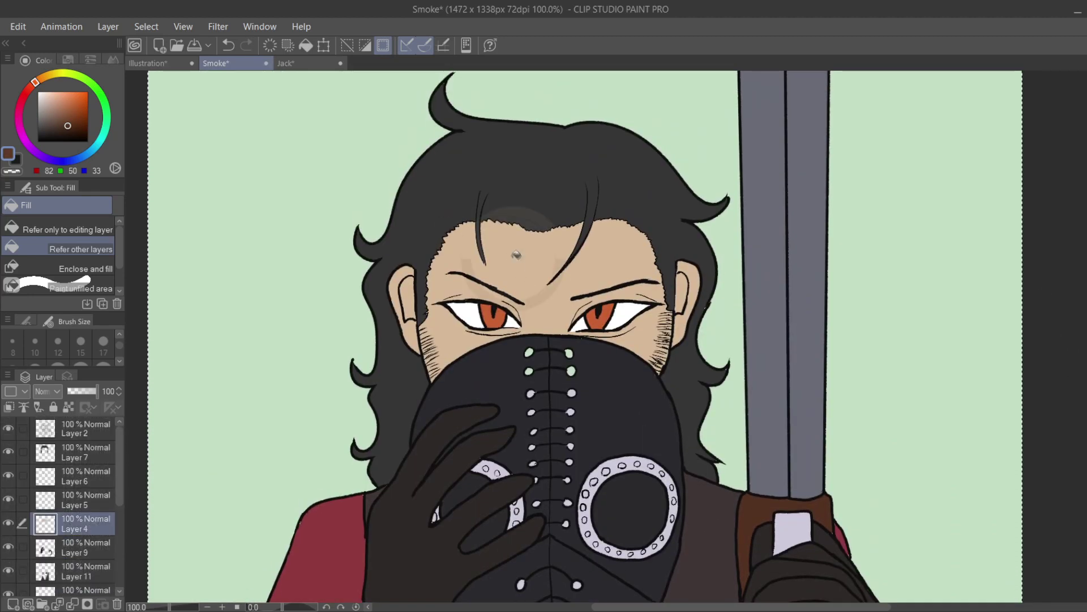
alt+click(516, 255)
key(ctrl+shift+n)
key(b)
click(105, 354)
Paint muted brown (167, 125, 100) shadows on the forehead, temples, nose, cheeks and ears with the Round mixing brush.
drag(680, 273, 674, 345)
drag(677, 340, 690, 266)
drag(518, 301, 521, 322)
drag(535, 319, 551, 334)
mouse_move(587, 303)
mouse_down()
mouse_move(569, 332)
mouse_move(654, 308)
mouse_up()
mouse_move(516, 329)
mouse_down()
mouse_move(464, 326)
mouse_move(509, 338)
mouse_move(422, 354)
mouse_up()
drag(611, 339, 656, 361)
mouse_move(515, 271)
mouse_down()
mouse_move(516, 292)
mouse_move(511, 250)
mouse_up()
drag(428, 320, 422, 342)
drag(447, 227, 439, 261)
mouse_move(484, 221)
mouse_down()
mouse_move(524, 249)
mouse_move(515, 266)
mouse_up()
mouse_move(577, 255)
mouse_down()
mouse_move(575, 312)
mouse_move(592, 224)
mouse_up()
mouse_move(595, 221)
mouse_down()
mouse_move(649, 227)
mouse_move(660, 295)
mouse_up()
drag(665, 309, 662, 354)
drag(408, 278, 411, 319)
mouse_move(397, 267)
mouse_down()
mouse_move(412, 323)
mouse_move(401, 339)
mouse_up()
drag(524, 250, 525, 284)
drag(439, 303, 481, 292)
drag(620, 298, 663, 301)
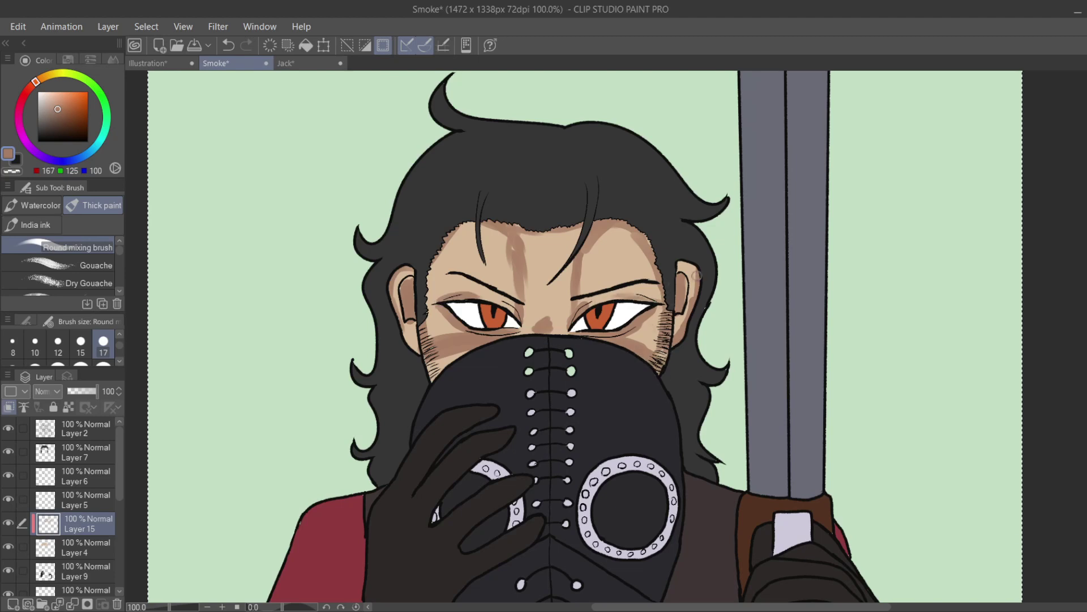
key(e)
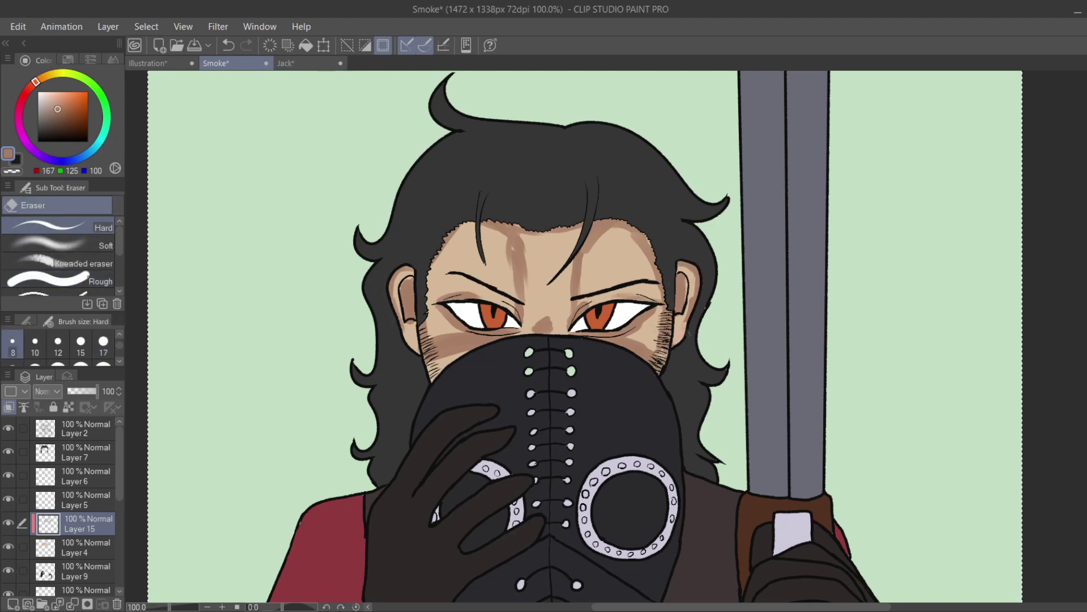
key(b)
key(ctrl+z)
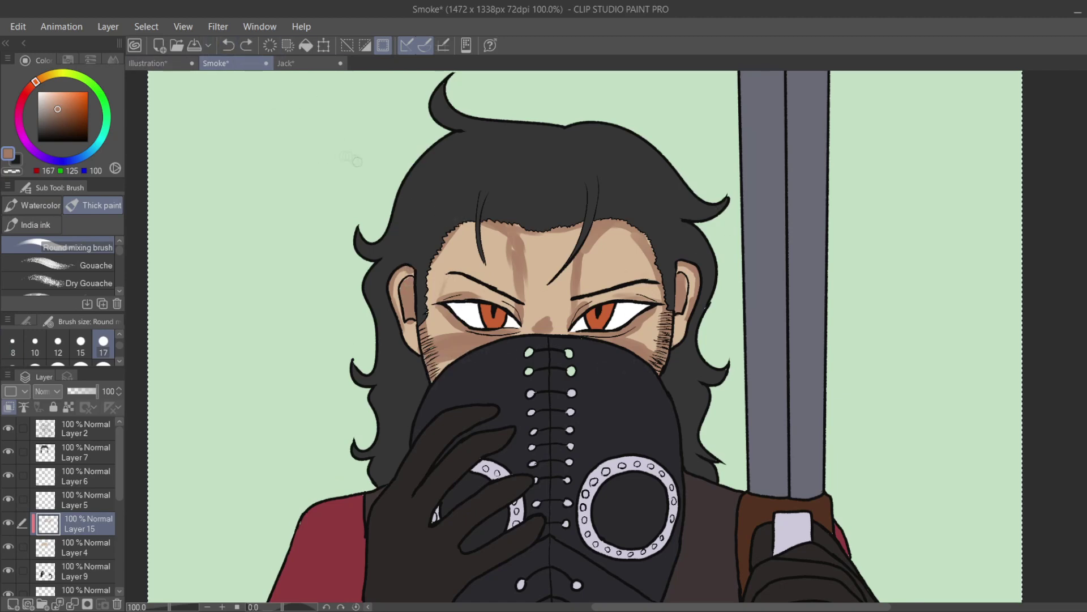
Blend the skin shadows on the ears, left forehead and left cheek with the Wet bleed blender.
key(ctrl+plus)
click(536, 351)
key(j)
mouse_move(346, 302)
mouse_down()
mouse_move(351, 340)
mouse_move(374, 340)
mouse_move(348, 277)
mouse_move(297, 308)
mouse_move(306, 322)
mouse_up()
drag(725, 227, 724, 312)
drag(475, 184, 470, 280)
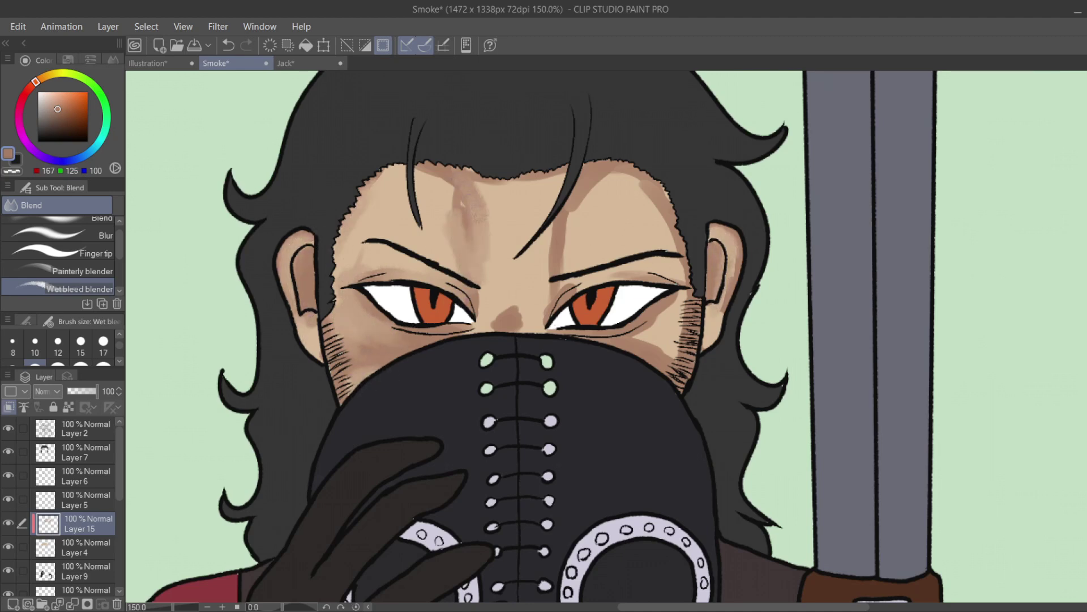
drag(419, 167, 462, 232)
drag(363, 249, 331, 278)
drag(431, 238, 380, 266)
mouse_move(453, 280)
mouse_down()
mouse_move(482, 312)
mouse_move(456, 337)
mouse_up()
drag(544, 309, 589, 283)
drag(567, 333, 657, 318)
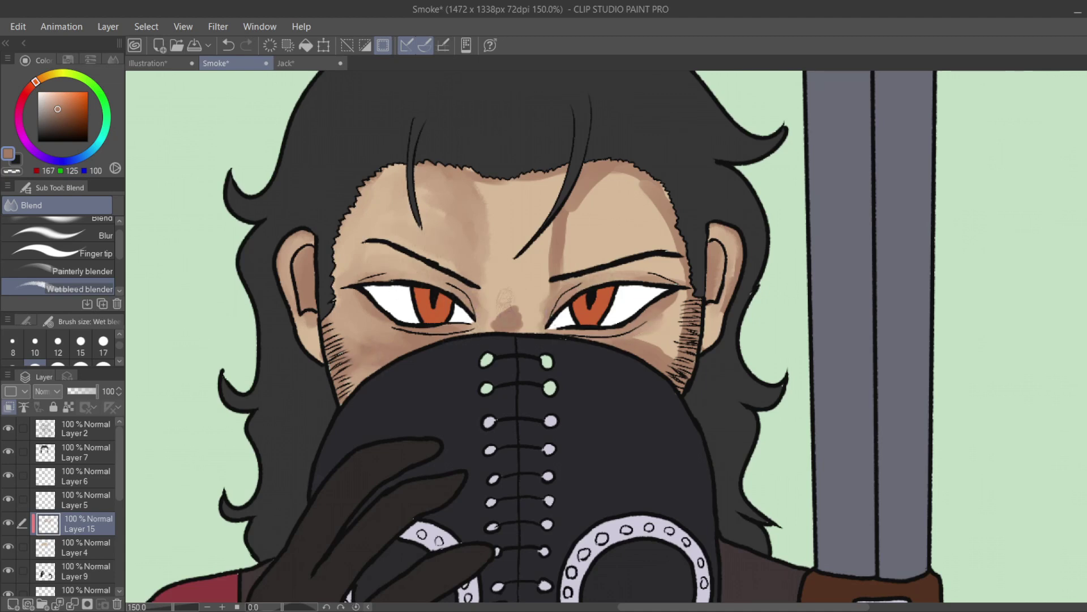
Blend the shadows on the nose bridge, central and right forehead, and right cheek.
drag(497, 292, 521, 332)
drag(552, 204, 550, 298)
drag(470, 181, 567, 170)
drag(509, 196, 555, 215)
mouse_move(566, 266)
mouse_down()
mouse_move(623, 181)
mouse_move(679, 249)
mouse_move(640, 283)
mouse_move(646, 351)
mouse_up()
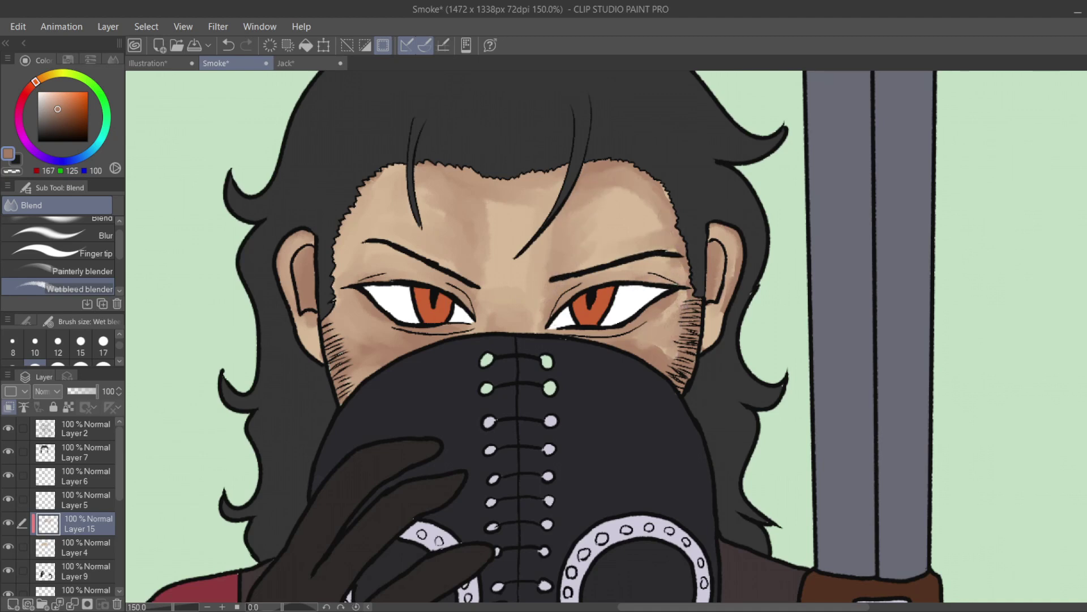
drag(674, 300, 665, 354)
mouse_move(646, 232)
mouse_down()
mouse_move(601, 192)
mouse_move(640, 215)
mouse_up()
drag(497, 336, 523, 276)
Paint darker brown (146, 98, 70) shadows under both eyes, along the hairline and inside the ears.
key(b)
drag(558, 337, 669, 303)
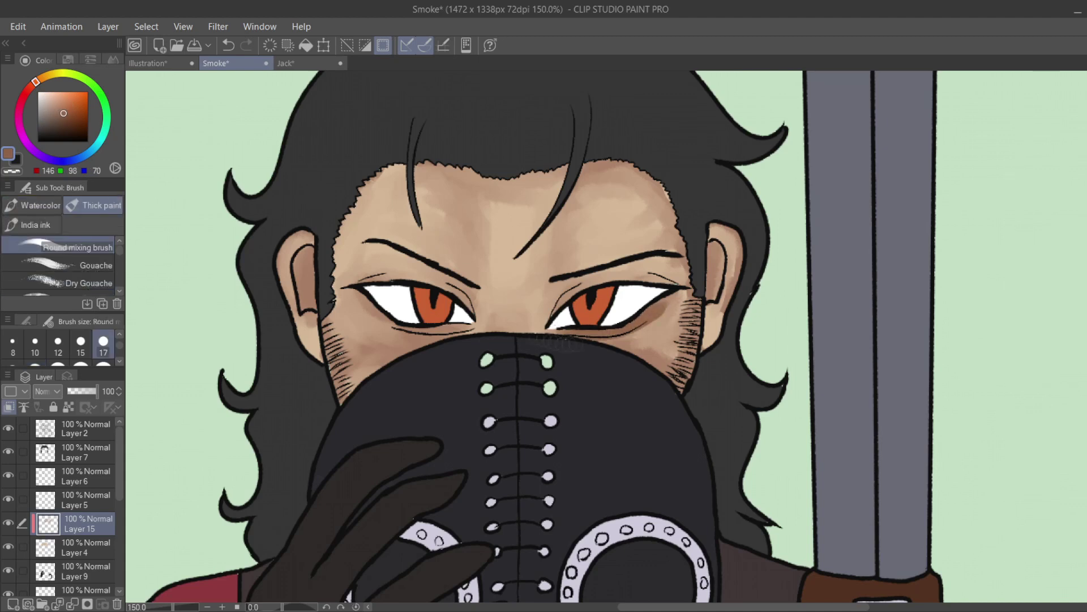
drag(471, 332, 345, 280)
mouse_move(358, 198)
mouse_down()
mouse_move(478, 167)
mouse_move(674, 218)
mouse_move(717, 283)
mouse_up()
drag(295, 255, 301, 275)
drag(339, 246, 385, 180)
Soften the darker hairline, under-eye and ear shadows with the Wet bleed blender.
key(j)
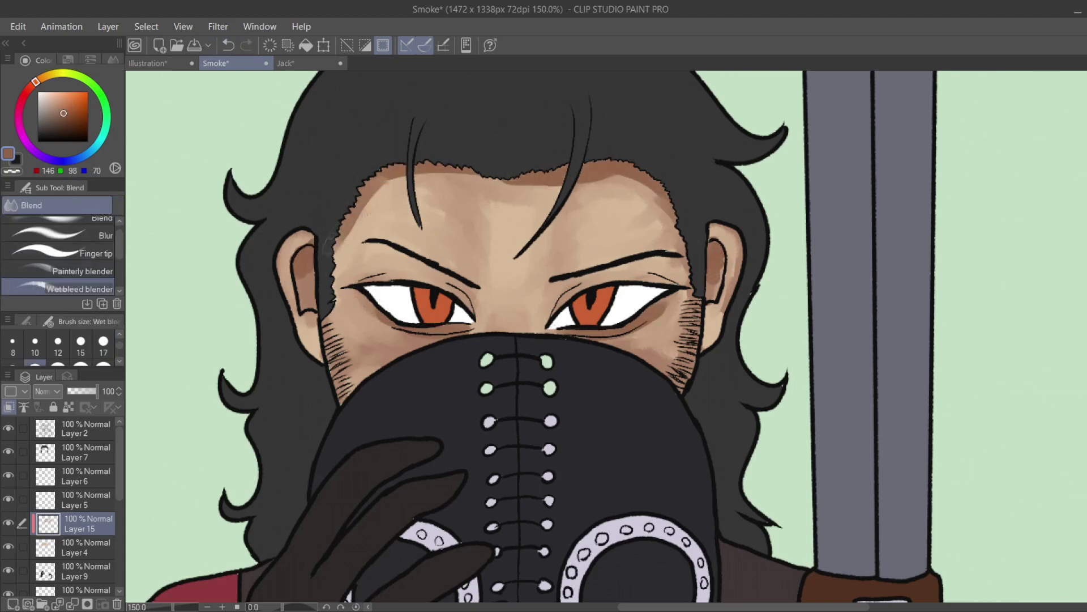
drag(329, 271, 373, 187)
drag(380, 305, 473, 328)
drag(546, 333, 657, 314)
mouse_move(397, 173)
mouse_down()
mouse_move(657, 182)
mouse_move(538, 196)
mouse_move(419, 179)
mouse_move(399, 213)
mouse_up()
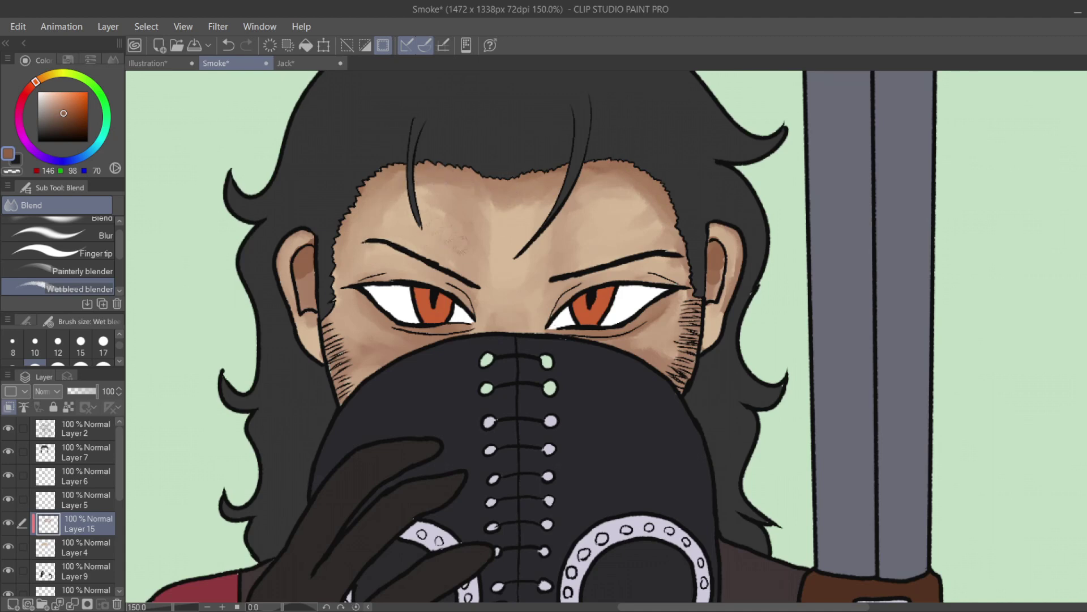
mouse_move(494, 267)
mouse_down()
mouse_move(594, 170)
mouse_move(600, 254)
mouse_up()
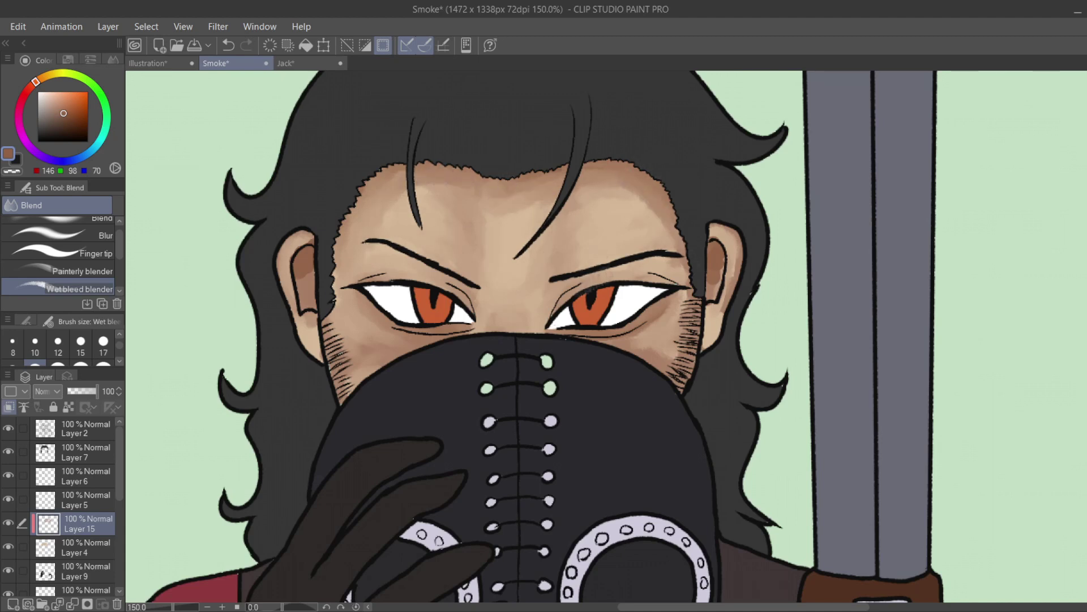
drag(612, 354, 674, 350)
drag(718, 258, 722, 303)
Paint pale skin highlights (237, 209, 193) between the brows and above both eyebrows, and blend them.
alt+click(523, 248)
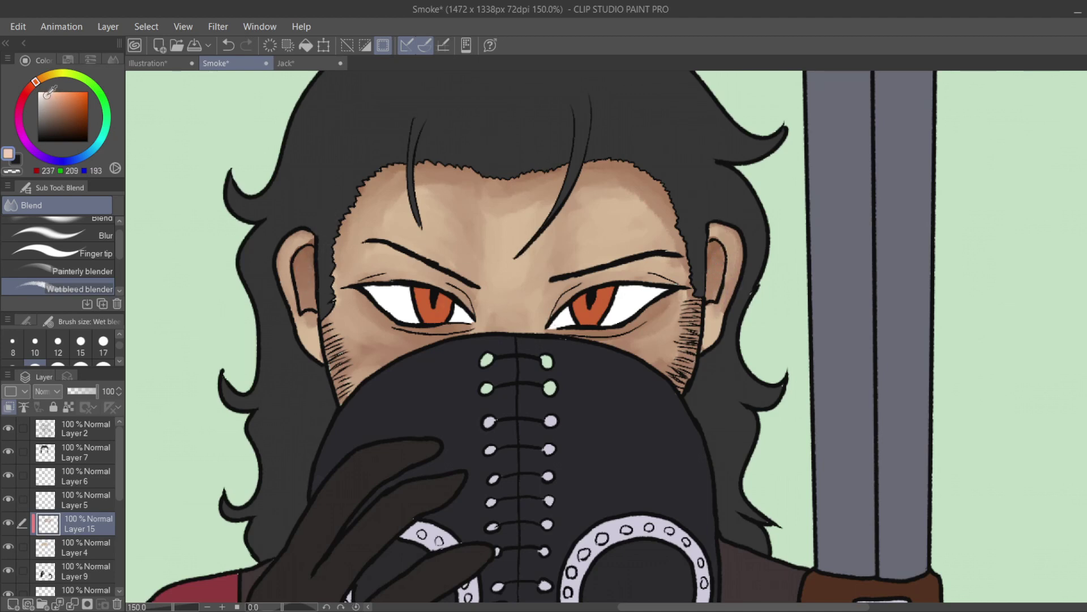
key(b)
drag(503, 231, 505, 272)
drag(413, 228, 426, 245)
drag(622, 237, 600, 258)
key(j)
drag(501, 229, 506, 278)
drag(412, 228, 430, 242)
Deepen the creases beneath both eyes with dark brown (124, 82, 57) and blend them into the skin.
click(64, 117)
key(b)
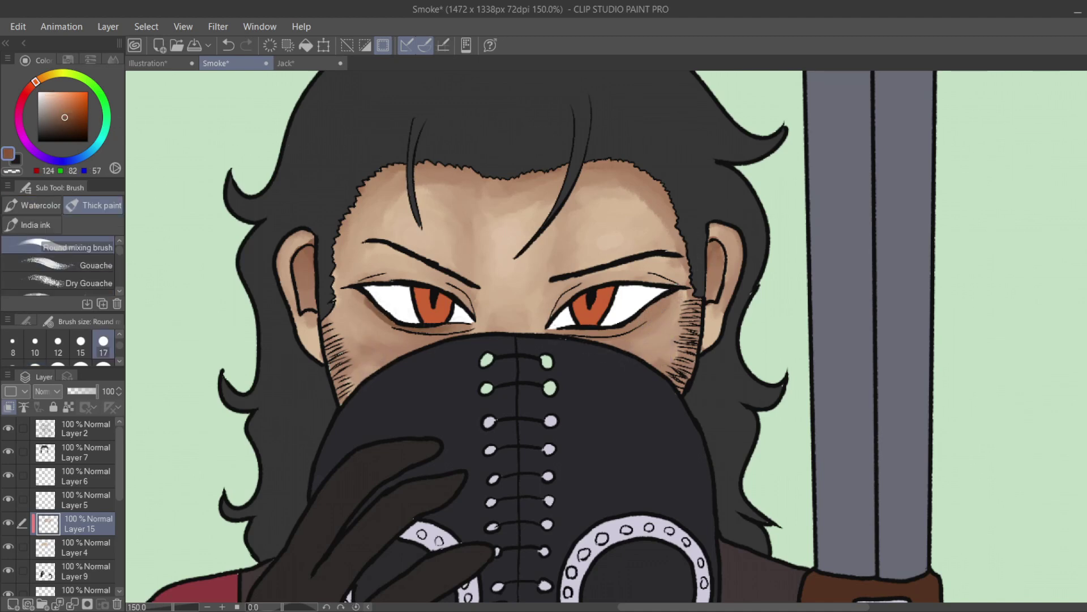
key(j)
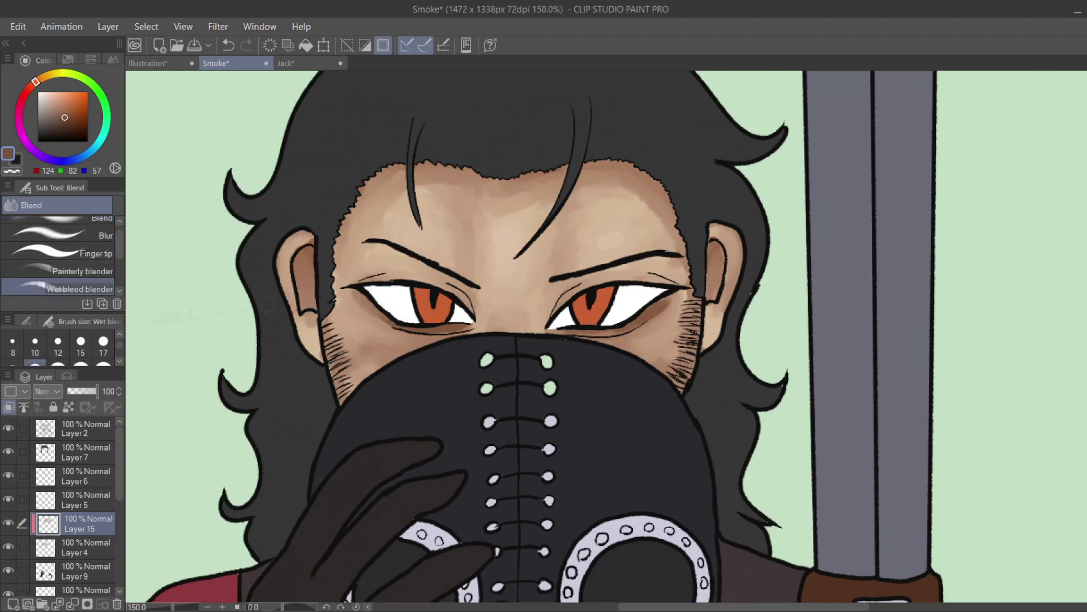
drag(464, 329, 344, 291)
drag(668, 292, 667, 292)
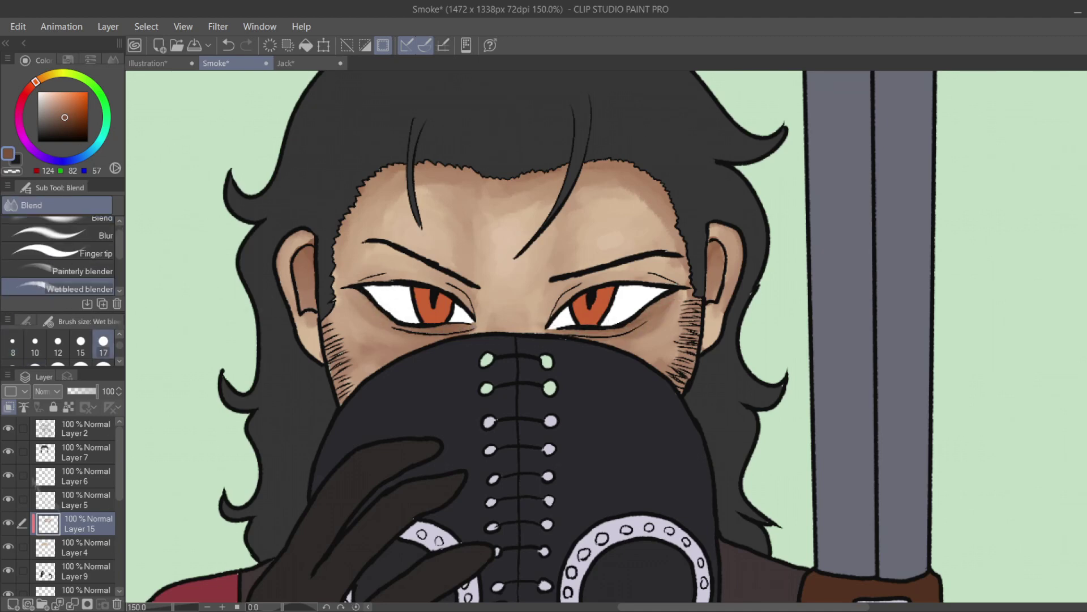
Shade the eye whites with grey-beige (188, 168, 158) on a new layer clipped to Layer 5, and blend the shading.
click(13, 604)
alt+click(399, 305)
key(b)
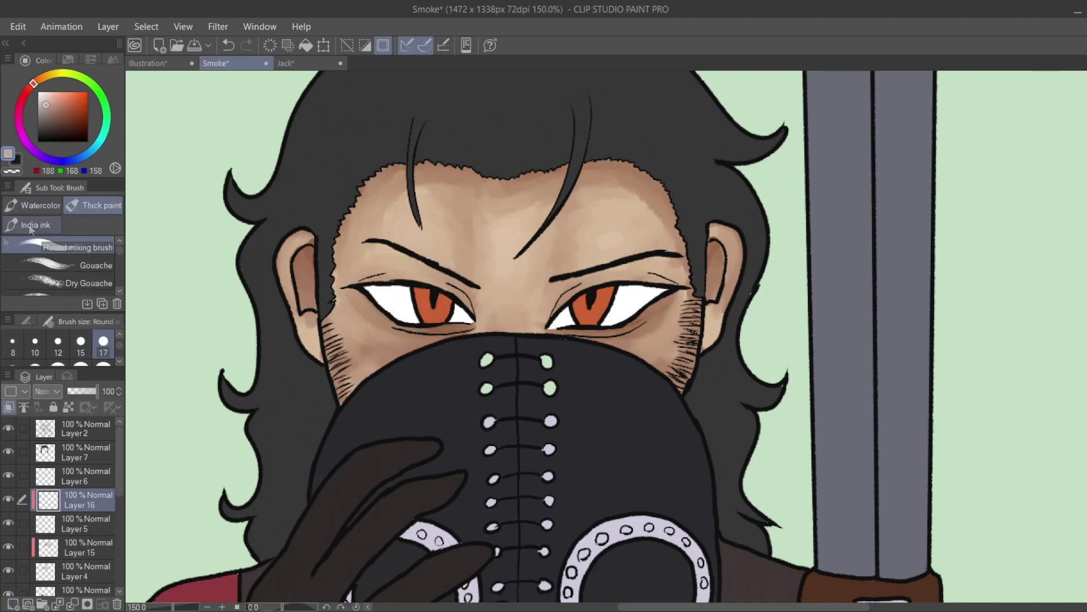
drag(371, 286, 470, 317)
drag(618, 286, 668, 296)
key(j)
drag(378, 295, 461, 315)
drag(382, 295, 412, 310)
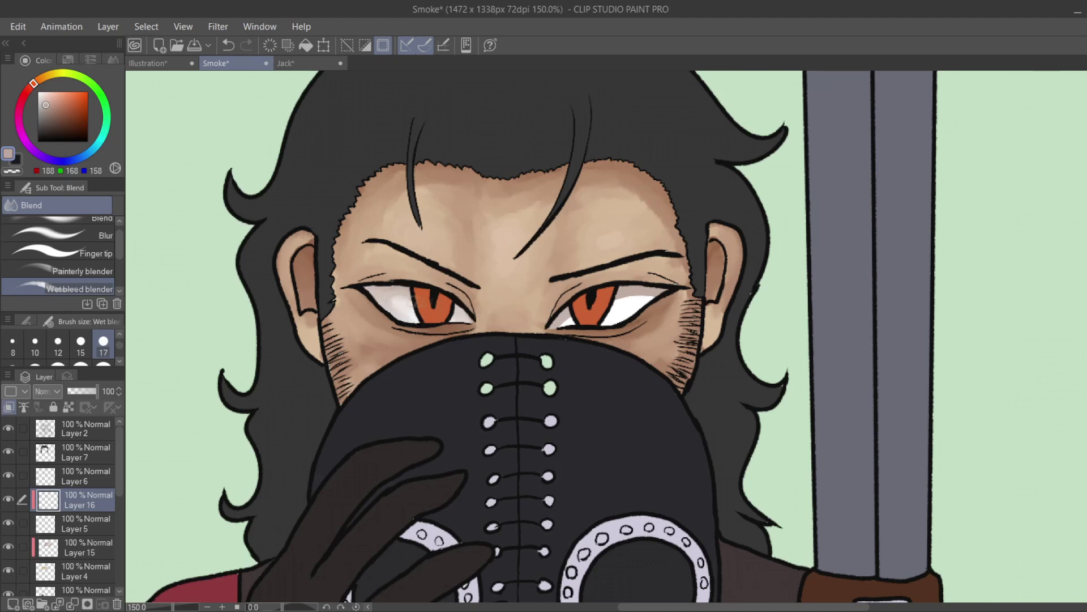
mouse_move(618, 301)
mouse_down()
mouse_move(659, 298)
mouse_move(600, 306)
mouse_up()
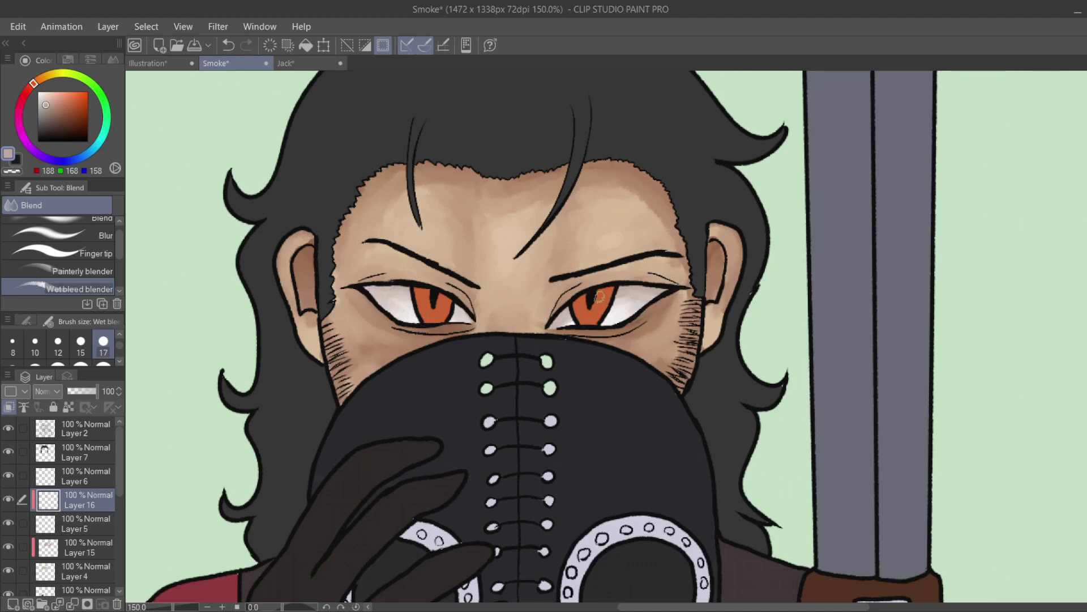
Fill the four uppermost lace eyelets of the mask with the same pale lavender as the other eyelets.
scroll(77, 510, down, 3)
click(76, 526)
key(g)
click(485, 388)
click(550, 388)
click(546, 361)
click(487, 360)
Shade both irises with deep red (164, 48, 21) on a new layer clipped to Layer 6, and blend with the Painterly blender.
drag(125, 531, 128, 531)
scroll(76, 510, up, 5)
click(85, 475)
alt+click(436, 309)
click(31, 87)
key(b)
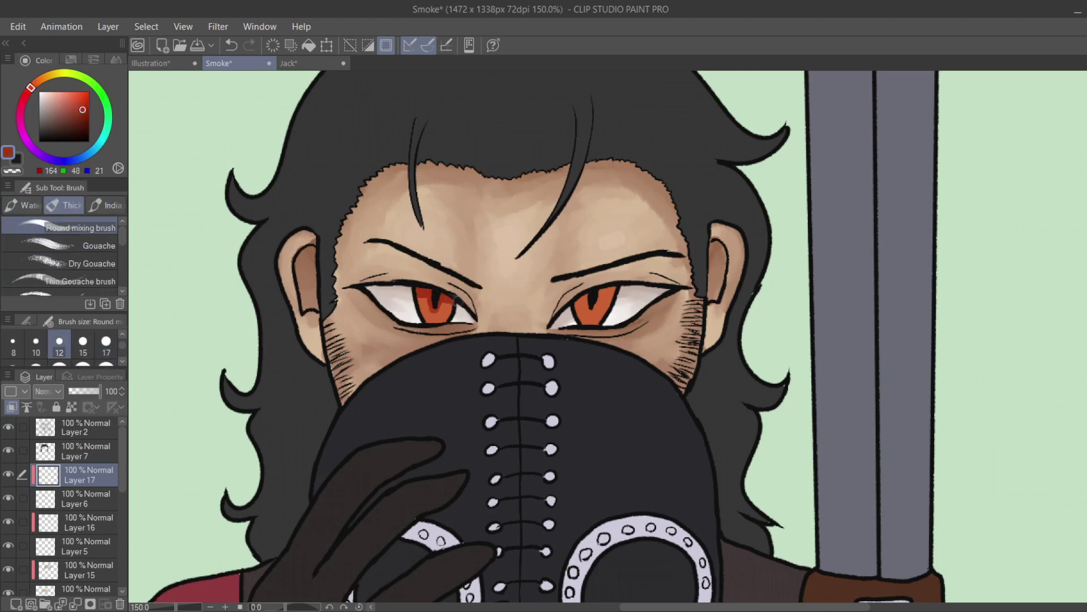
drag(595, 290, 593, 311)
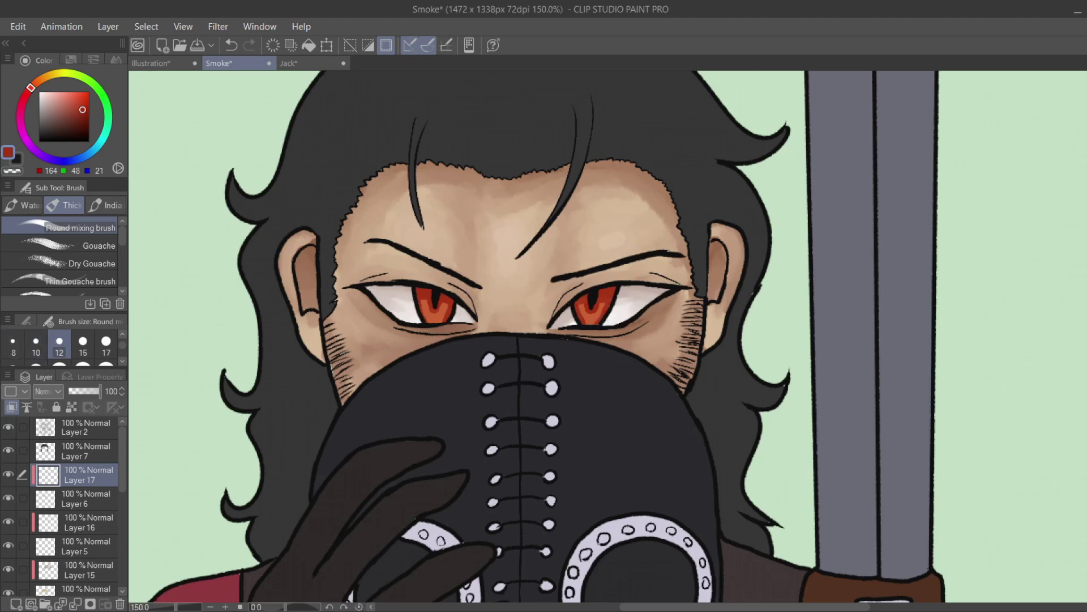
key(j)
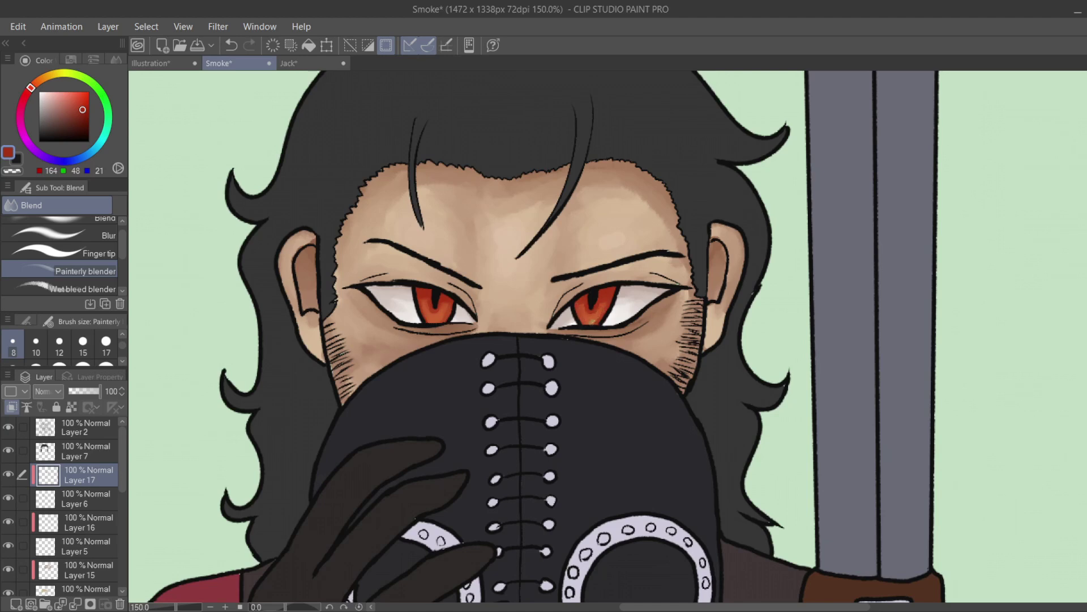
Add light orange (219, 174, 128) highlights to the lower part of both irises and blend them.
click(62, 94)
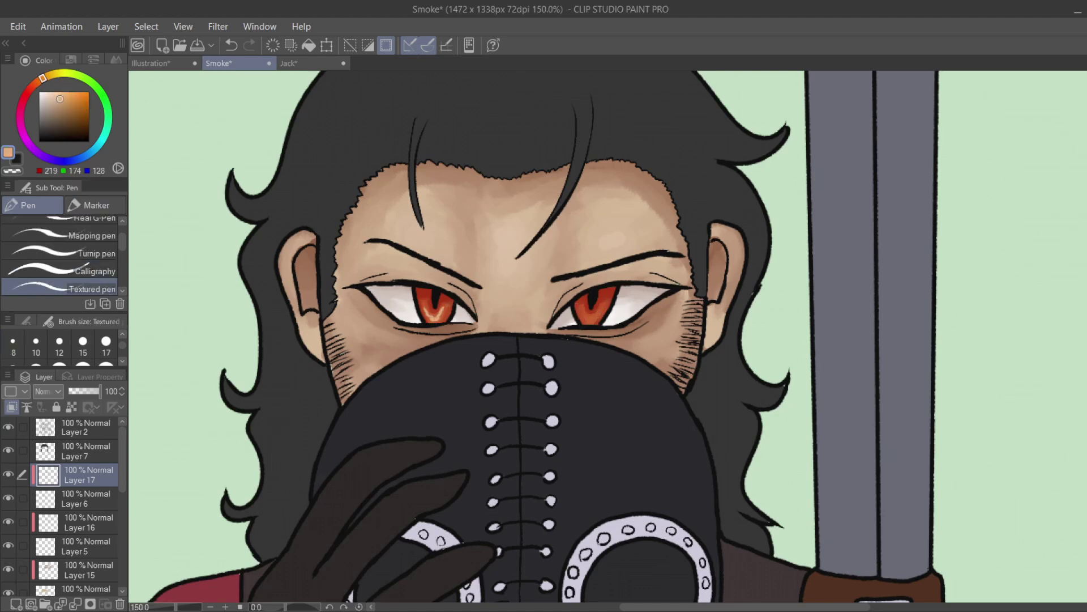
key(b)
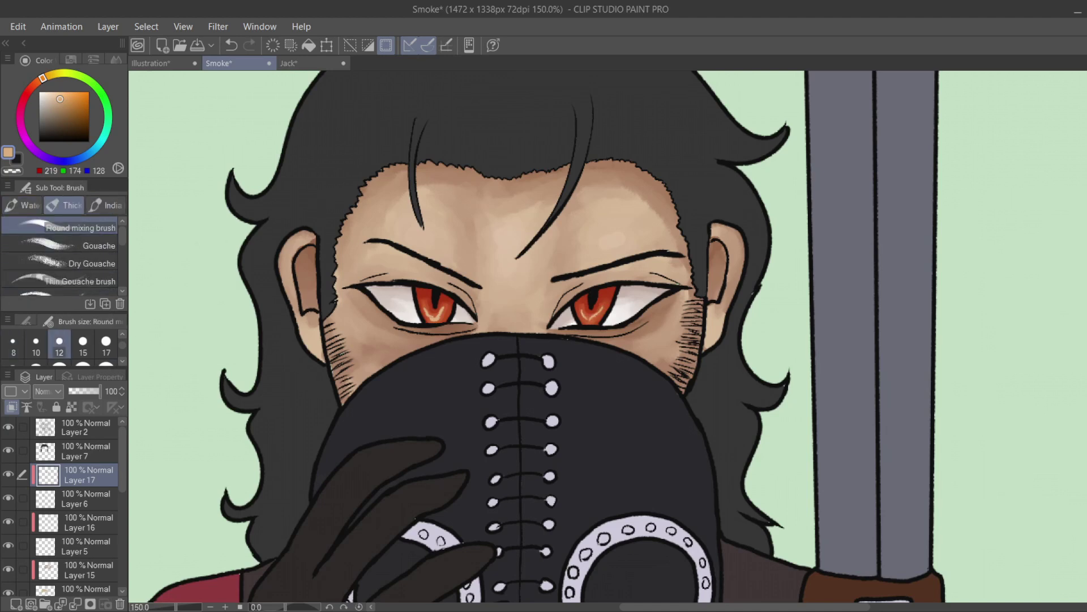
key(j)
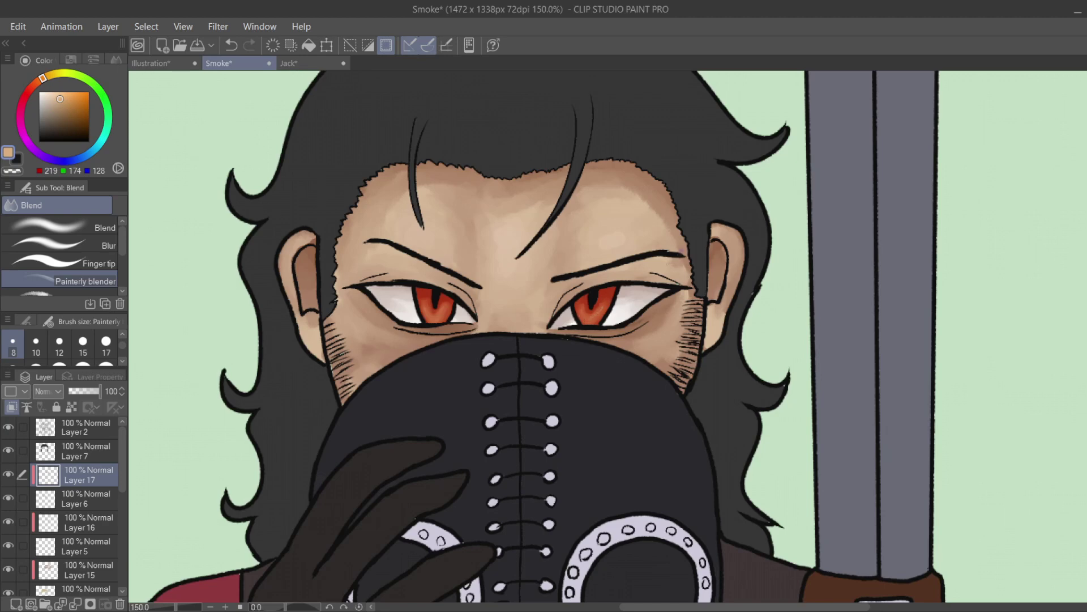
Draw small cream (243, 222, 200) glints in both irises, trim them with the Hard eraser and soften them.
key(p)
key(ctrl+equal)
key(e)
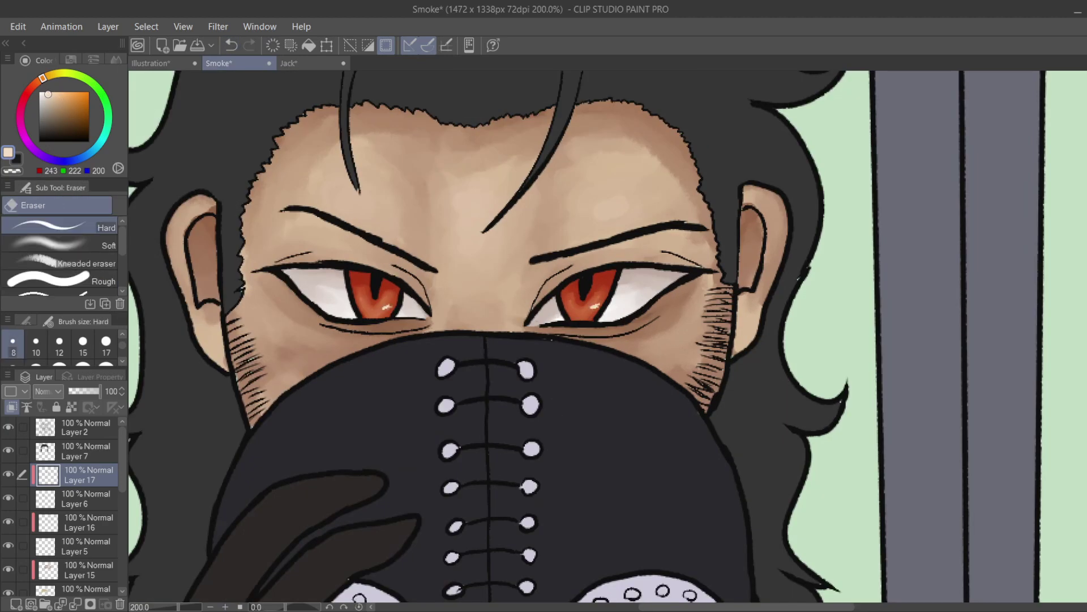
key(j)
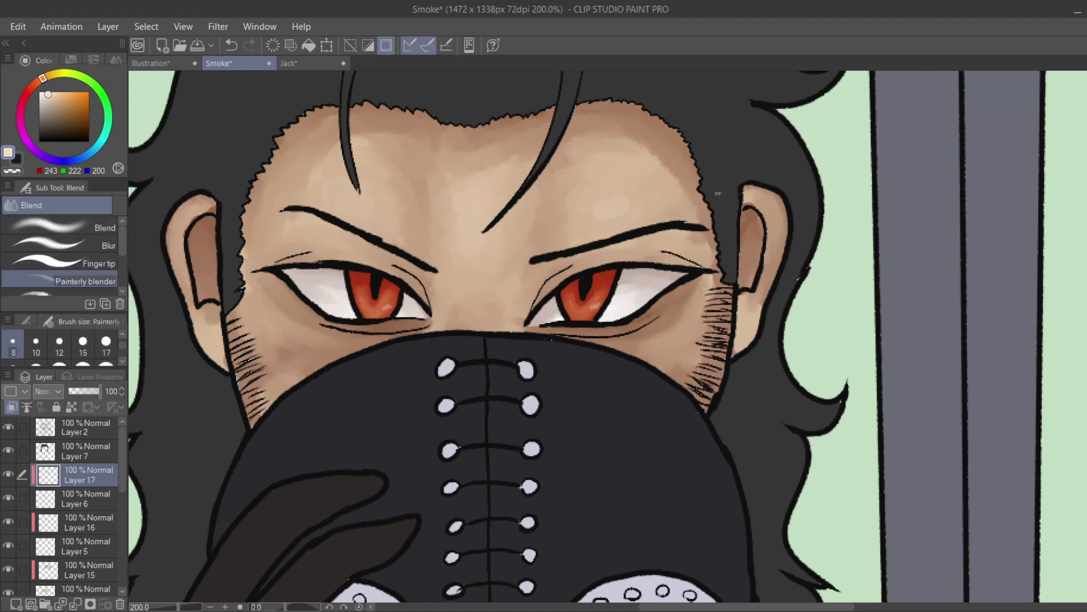
Add new layers above the hair's Layer 7, clip the uppermost new one and pick dark grey (27, 27, 27).
click(85, 450)
click(16, 604)
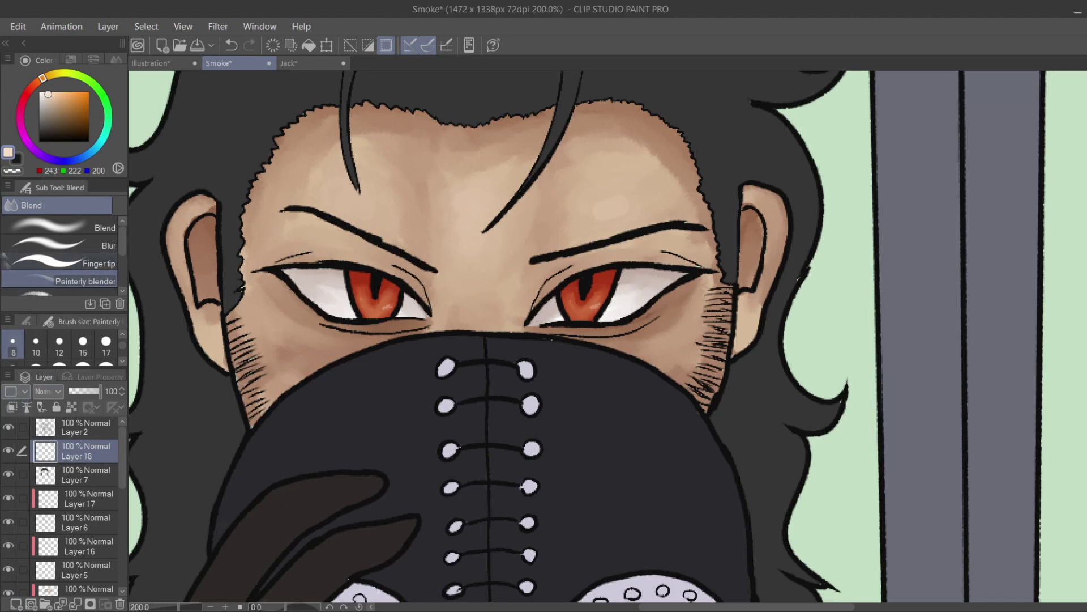
alt+click(206, 134)
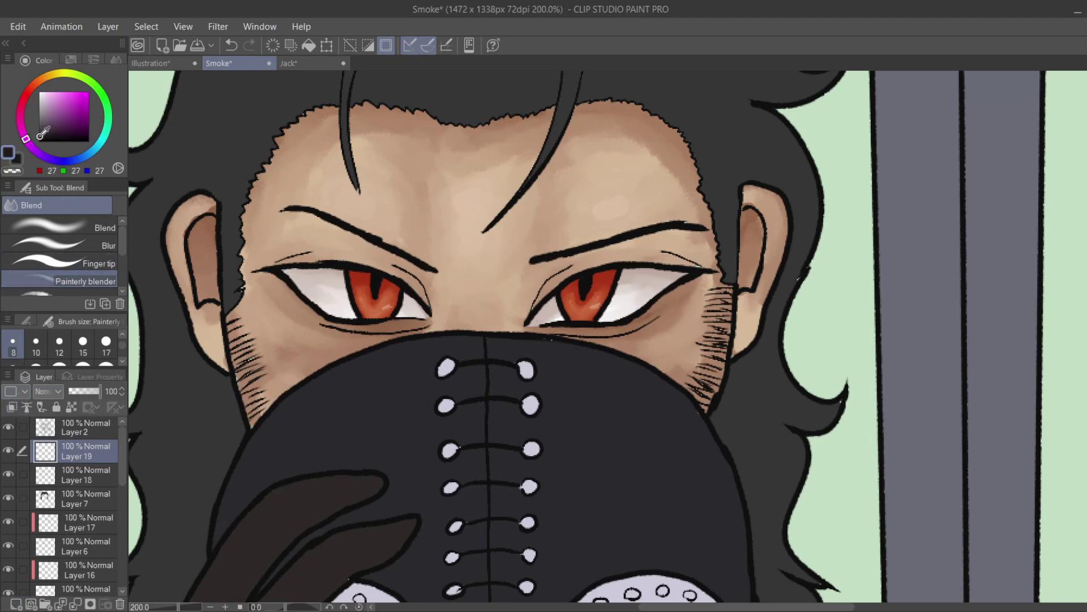
key(b)
key(ctrl+shift+n)
key(ctrl+alt+g)
key(ctrl+minus)
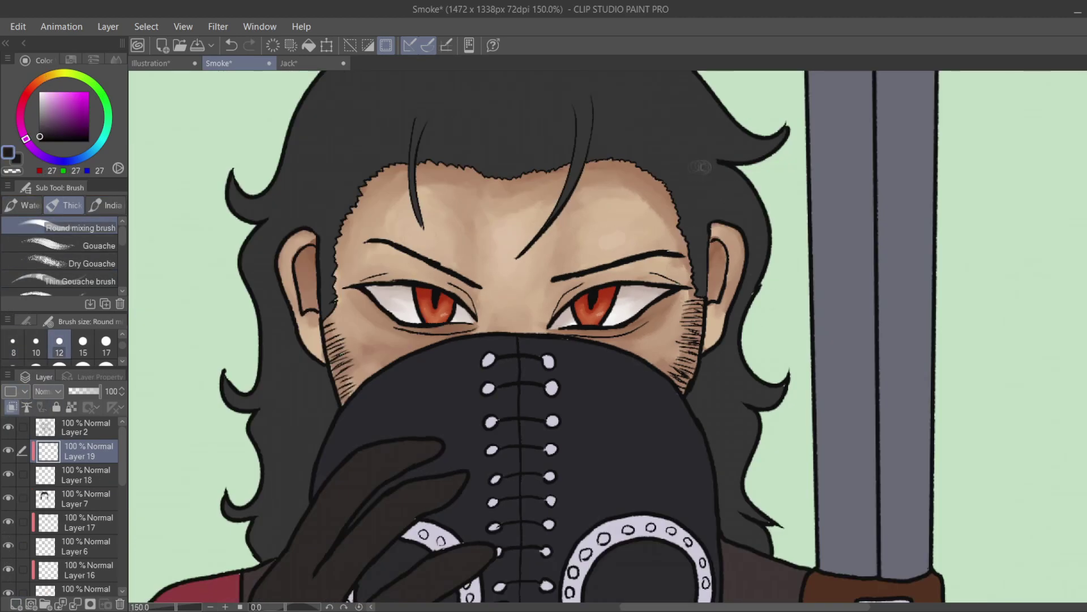
Set the brush color to near-black (15, 15, 15), delete the spare Layer 18 and select the clipped Layer 19.
alt+click(589, 273)
drag(96, 467, 85, 424)
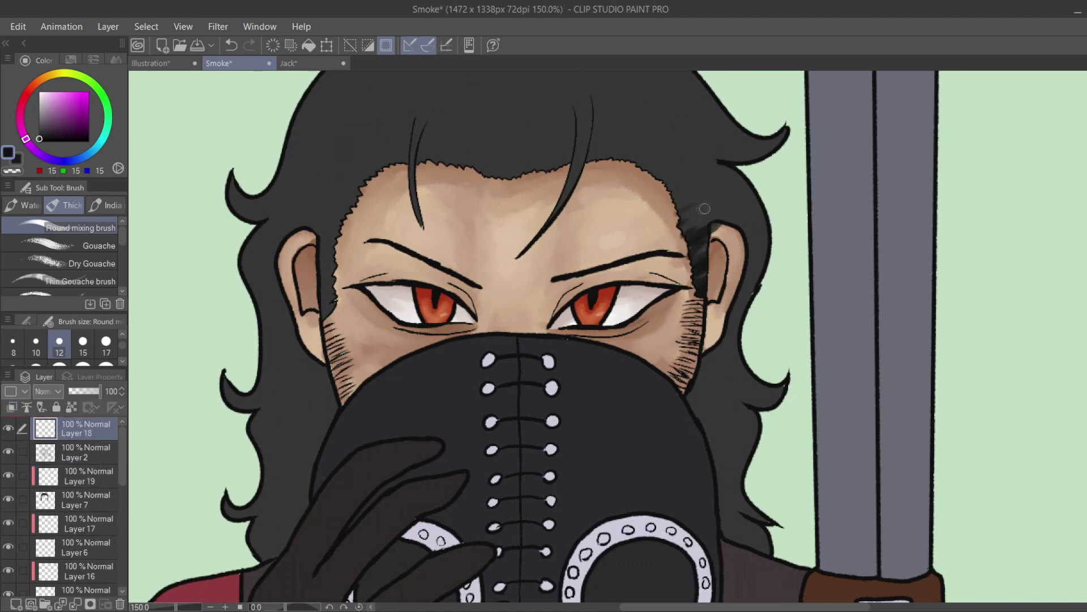
click(119, 605)
click(66, 470)
click(85, 452)
Paint near-black strand shadows radiating up from the whole hairline into the hair with the Round mixing brush.
drag(705, 266, 671, 176)
drag(742, 212, 605, 115)
drag(590, 177, 580, 95)
drag(553, 164, 532, 122)
drag(504, 175, 501, 120)
drag(478, 173, 459, 107)
drag(444, 164, 433, 116)
drag(425, 173, 413, 120)
drag(391, 163, 378, 134)
drag(357, 196, 319, 209)
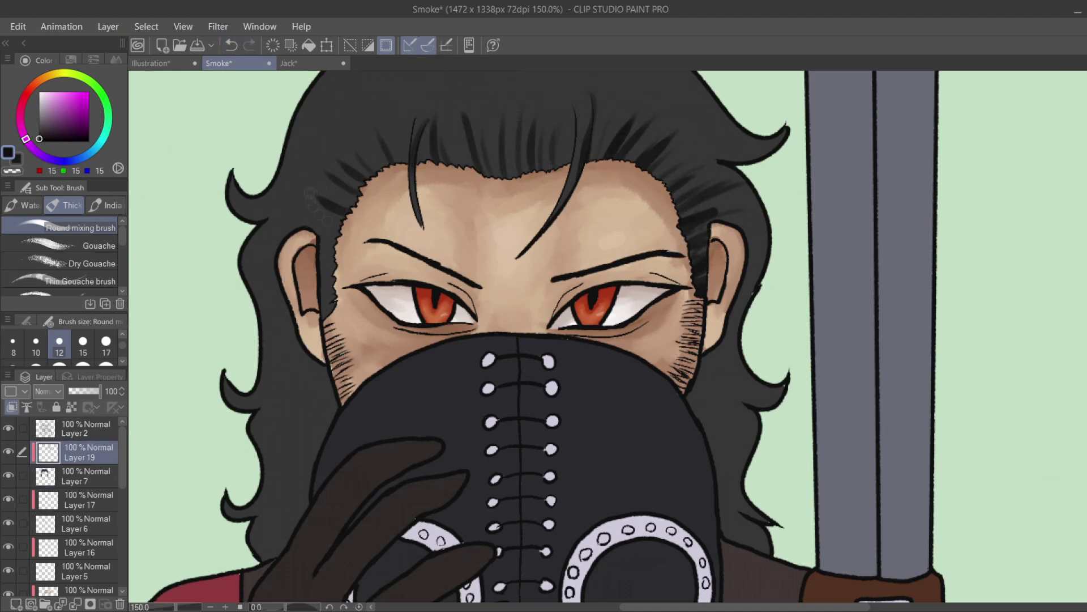
Paint near-black strand shadows down the long hair at the left of the face and around the left ear.
drag(271, 378, 226, 407)
drag(326, 369, 300, 453)
drag(292, 397, 275, 495)
drag(283, 481, 260, 541)
drag(320, 394, 303, 482)
drag(290, 274, 258, 365)
drag(252, 237, 242, 289)
drag(303, 357, 267, 233)
drag(335, 308, 320, 255)
drag(337, 238, 311, 210)
drag(351, 207, 316, 168)
Shade the upper curl, the parting and the outer edges of the crown with near-black strokes.
scroll(538, 340, up, 3)
drag(442, 144, 354, 89)
drag(515, 148, 428, 147)
mouse_move(396, 153)
mouse_down()
mouse_move(346, 102)
mouse_move(354, 142)
mouse_up()
drag(368, 170, 286, 314)
drag(303, 273, 232, 337)
drag(544, 147, 623, 170)
drag(577, 154, 685, 195)
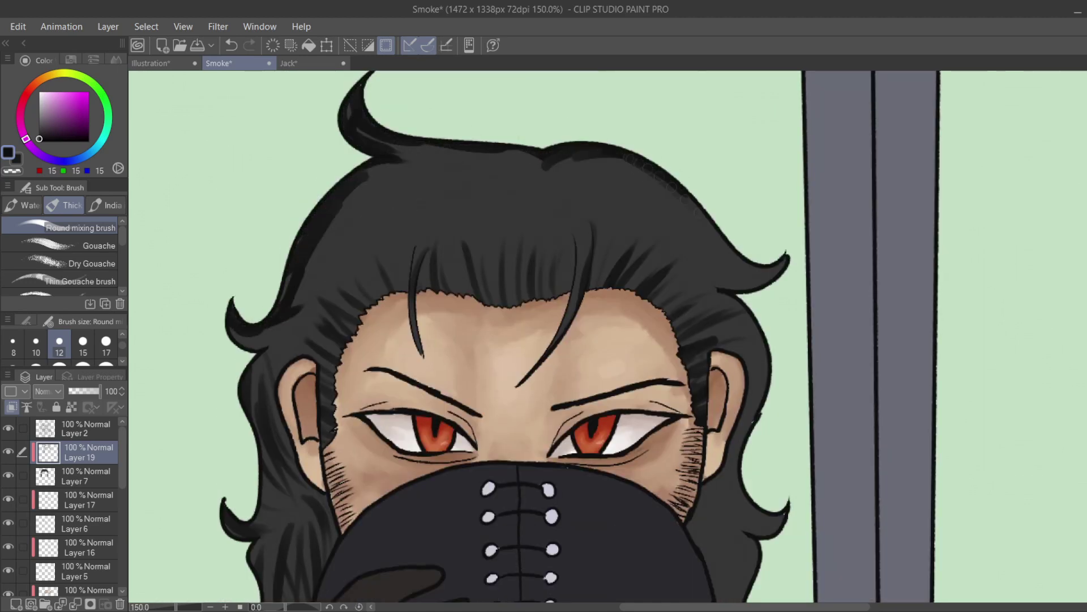
Darken the right outer edge of the hair, its curls and the lock behind the ear with near-black strokes.
drag(628, 160, 756, 238)
drag(708, 240, 784, 271)
drag(702, 292, 761, 340)
drag(762, 303, 736, 456)
drag(739, 400, 785, 521)
Extend near-black strand shadows further up from the hairline across the front of the hair.
drag(730, 326, 682, 340)
mouse_move(631, 289)
mouse_down()
mouse_move(679, 253)
mouse_move(600, 215)
mouse_up()
drag(606, 271, 584, 209)
drag(567, 292, 549, 215)
drag(549, 271, 536, 217)
drag(430, 263, 422, 203)
drag(365, 297, 335, 252)
drag(397, 283, 380, 212)
mouse_move(453, 285)
mouse_down()
mouse_move(437, 224)
mouse_move(450, 204)
mouse_up()
drag(483, 267, 469, 183)
drag(515, 260, 509, 190)
drag(535, 252, 528, 190)
Paint long near-black strand shadows sweeping over the left side and top of the crown.
drag(371, 195, 332, 272)
drag(335, 261, 300, 258)
drag(371, 272, 295, 312)
mouse_move(408, 210)
mouse_down()
mouse_move(345, 280)
mouse_move(337, 247)
mouse_up()
drag(459, 181, 373, 229)
drag(487, 158, 402, 233)
mouse_move(501, 193)
mouse_down()
mouse_move(482, 266)
mouse_move(493, 161)
mouse_up()
mouse_move(510, 215)
mouse_down()
mouse_move(470, 156)
mouse_move(450, 185)
mouse_up()
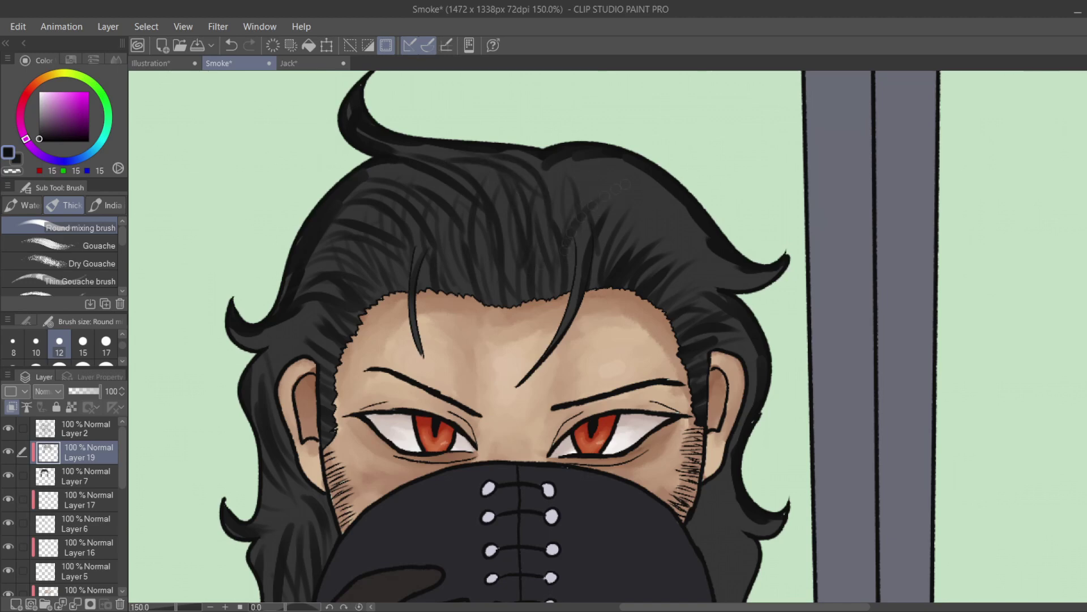
Paint near-black strand shadows over the right side of the crown and add a few around both ears.
drag(600, 258, 566, 170)
drag(643, 218, 560, 186)
drag(683, 249, 623, 221)
drag(736, 281, 671, 263)
mouse_move(332, 317)
mouse_down()
mouse_move(260, 352)
mouse_move(255, 404)
mouse_up()
drag(280, 467, 270, 536)
drag(753, 320, 716, 348)
mouse_move(739, 263)
mouse_down()
mouse_move(665, 281)
mouse_move(674, 286)
mouse_up()
drag(691, 218, 612, 247)
Paint near-black strand shadows down the long hair at the right of the face.
scroll(606, 340, down, 4)
drag(737, 297, 715, 377)
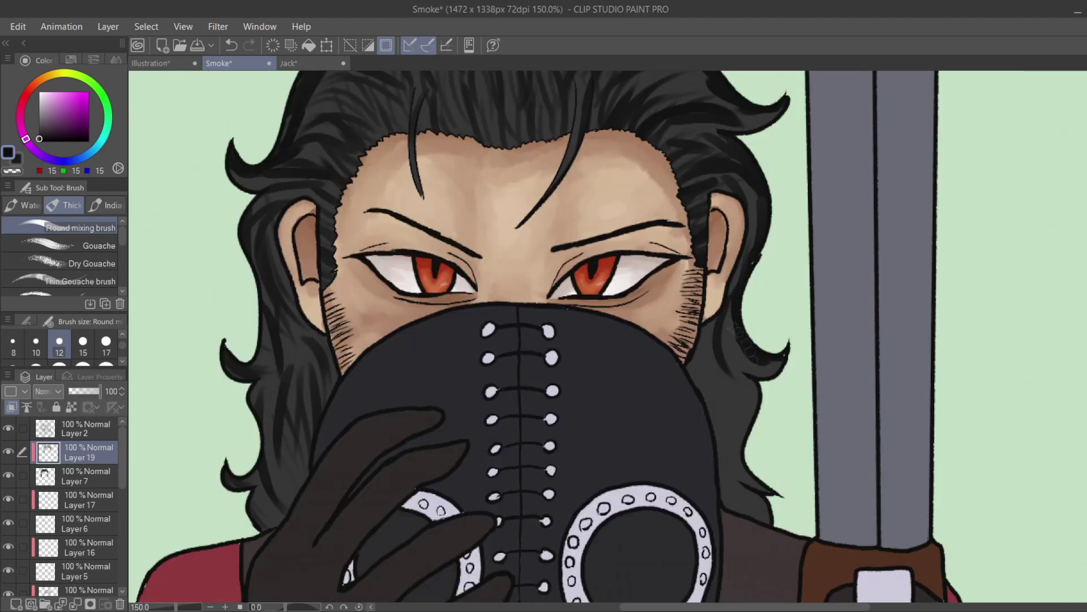
drag(757, 323, 736, 459)
drag(764, 447, 723, 521)
drag(730, 357, 694, 430)
drag(753, 487, 711, 470)
Paint grey (121, 119, 121) highlight strands on the left side of the crown and above the left ear.
scroll(509, 340, up, 5)
mouse_move(377, 195)
mouse_down()
mouse_move(410, 193)
mouse_move(443, 170)
mouse_up()
click(230, 47)
drag(378, 209, 424, 201)
drag(347, 268, 402, 248)
drag(309, 360, 333, 335)
drag(249, 372, 280, 359)
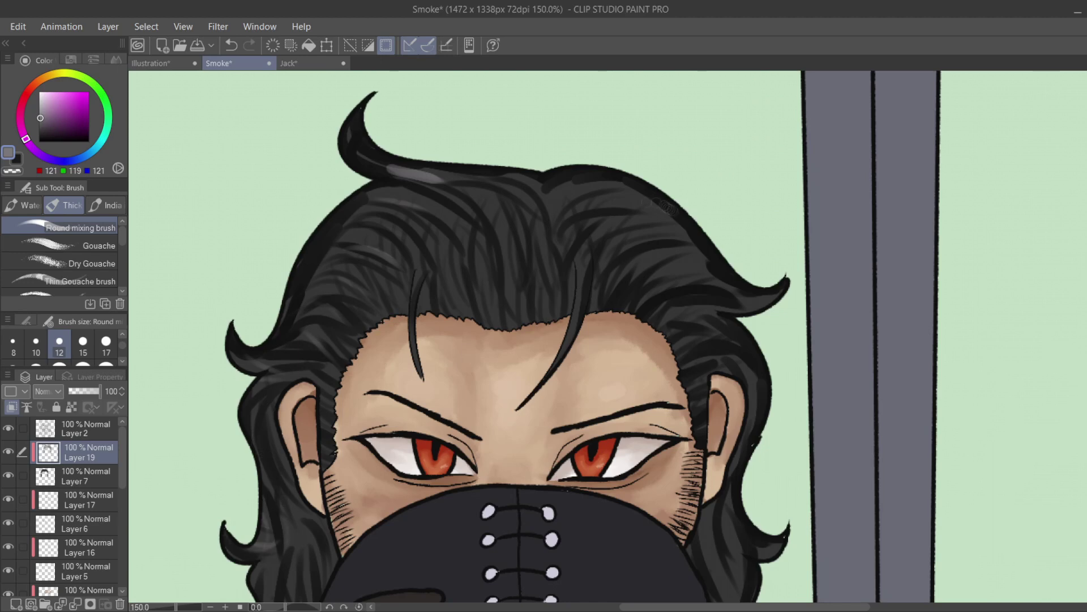
Paint grey highlight strands across the middle and right side of the crown.
drag(657, 193, 561, 196)
drag(670, 242, 629, 251)
drag(701, 260, 638, 287)
drag(534, 290, 524, 301)
drag(527, 227, 495, 287)
drag(457, 238, 438, 255)
drag(544, 186, 508, 252)
drag(697, 302, 665, 329)
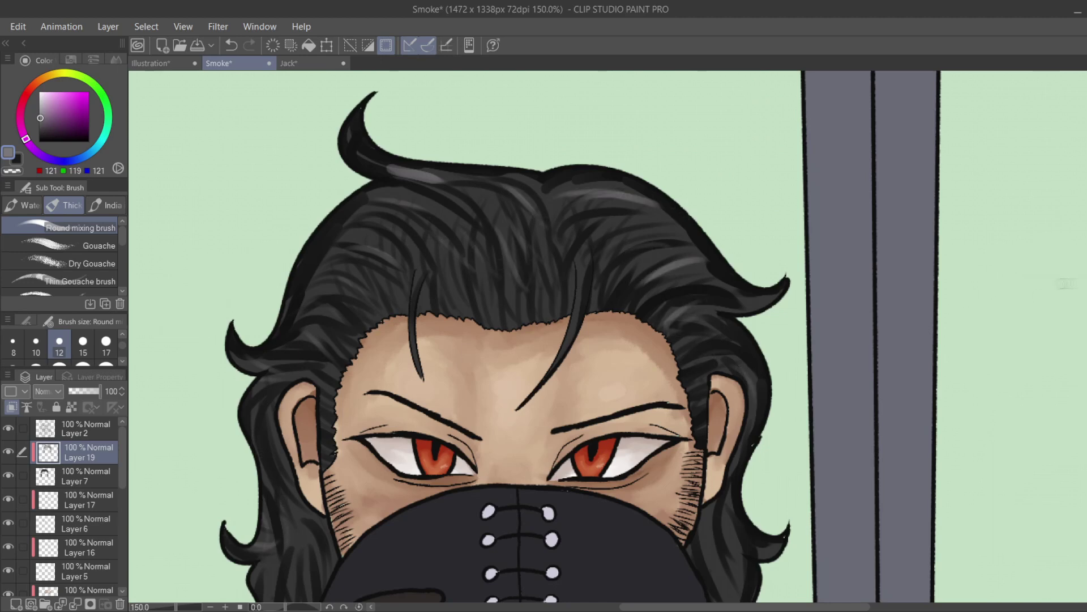
Add grey highlight strands to the long hair on both sides of the face.
scroll(544, 340, down, 5)
drag(283, 403, 270, 470)
drag(708, 334, 736, 464)
Sample a skin tone (216, 165, 131) from the face and paint warm highlight strands above the hairline.
scroll(544, 339, up, 4)
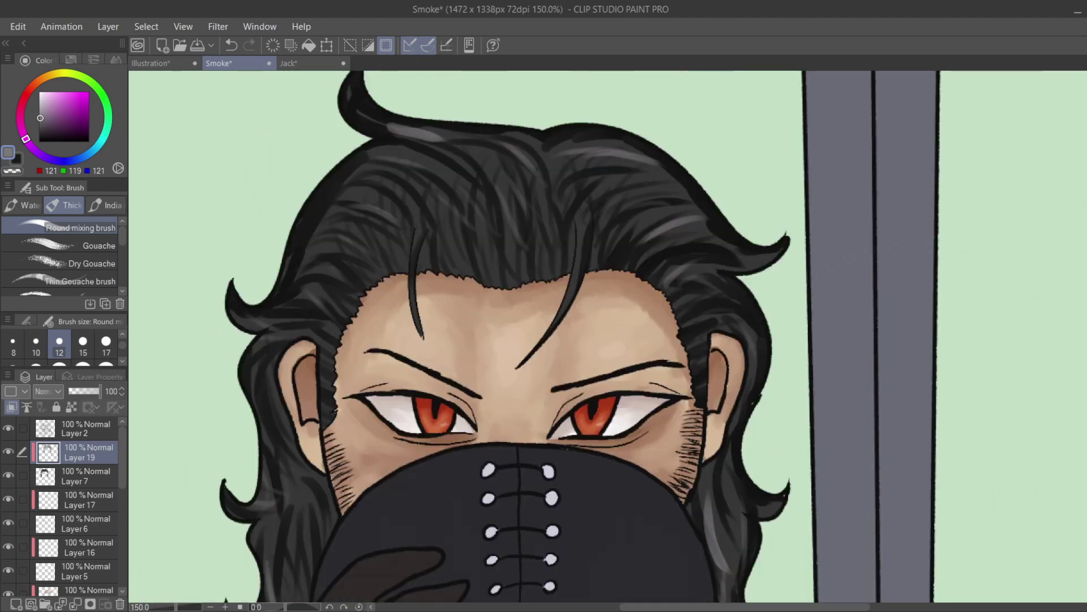
alt+click(487, 317)
drag(453, 238, 503, 278)
drag(486, 195, 494, 278)
drag(530, 200, 526, 273)
drag(570, 198, 565, 254)
drag(408, 224, 340, 286)
drag(344, 301, 321, 311)
drag(639, 211, 607, 264)
drag(660, 215, 627, 256)
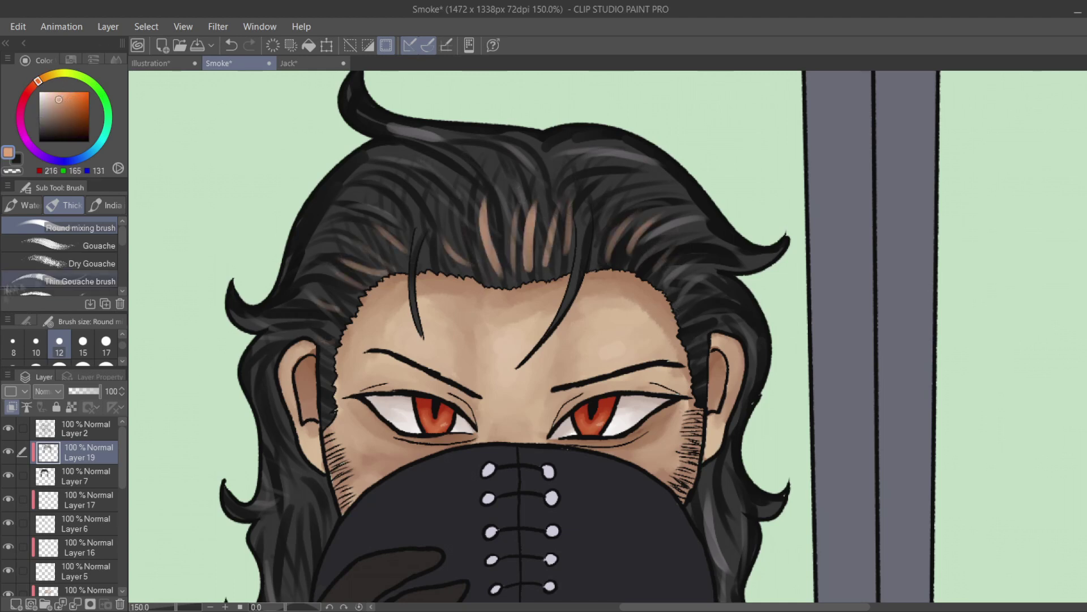
Add skin-tone highlight strands to the long hair beside the mask on both sides.
drag(299, 483, 307, 560)
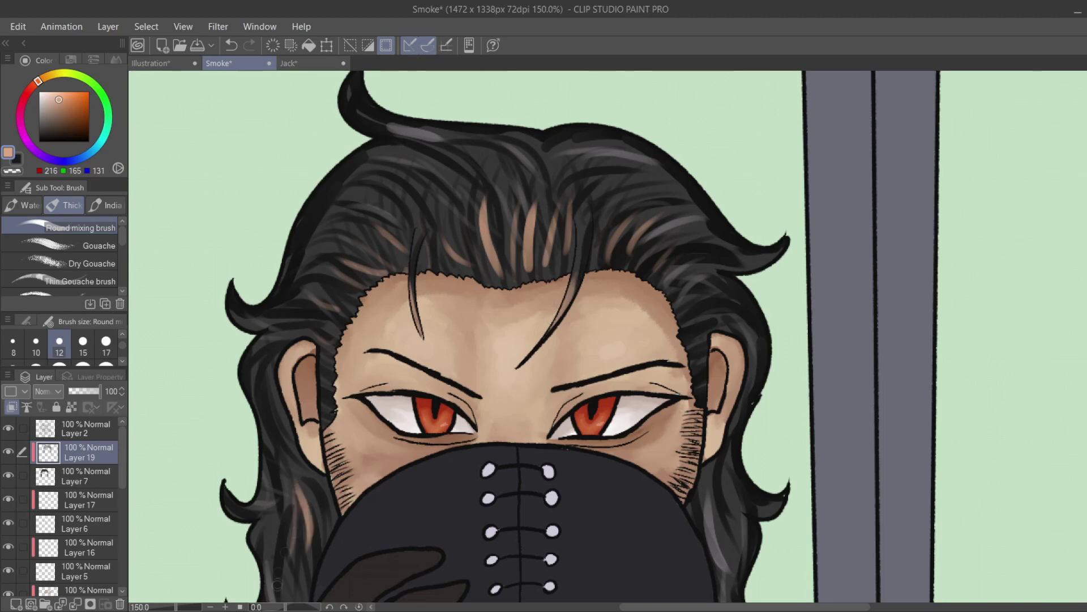
drag(719, 481, 712, 552)
drag(714, 465, 710, 520)
Add skin-tone strands to the loose forelock, the temples and the upper crown.
drag(425, 241, 418, 280)
drag(405, 247, 366, 273)
mouse_move(366, 280)
mouse_down()
mouse_move(346, 290)
mouse_move(324, 347)
mouse_up()
drag(660, 263, 698, 298)
drag(680, 286, 705, 306)
drag(422, 192, 391, 221)
drag(442, 202, 479, 208)
drag(439, 166, 476, 195)
drag(518, 170, 509, 201)
drag(561, 175, 554, 205)
Paint longer skin-tone strands down the lower lengths of the hair on both sides.
scroll(607, 340, down, 5)
drag(728, 340, 731, 476)
drag(736, 425, 759, 484)
mouse_move(286, 348)
mouse_down()
mouse_move(277, 411)
mouse_move(289, 465)
mouse_up()
Blend the strands of the left long hair with the Painterly blender at size 17.
key(j)
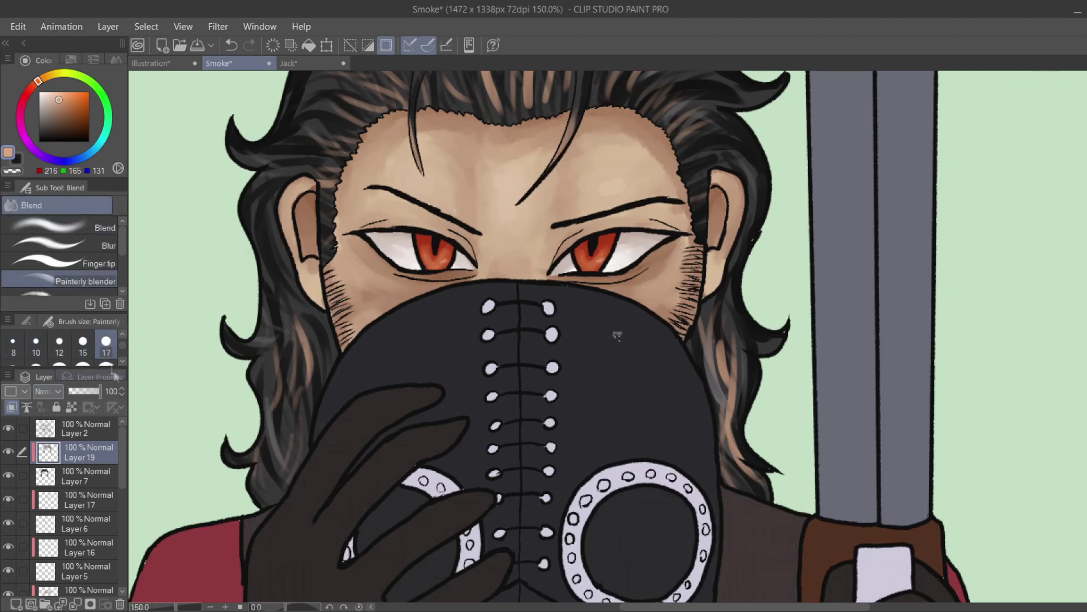
drag(277, 465, 277, 397)
drag(282, 400, 280, 368)
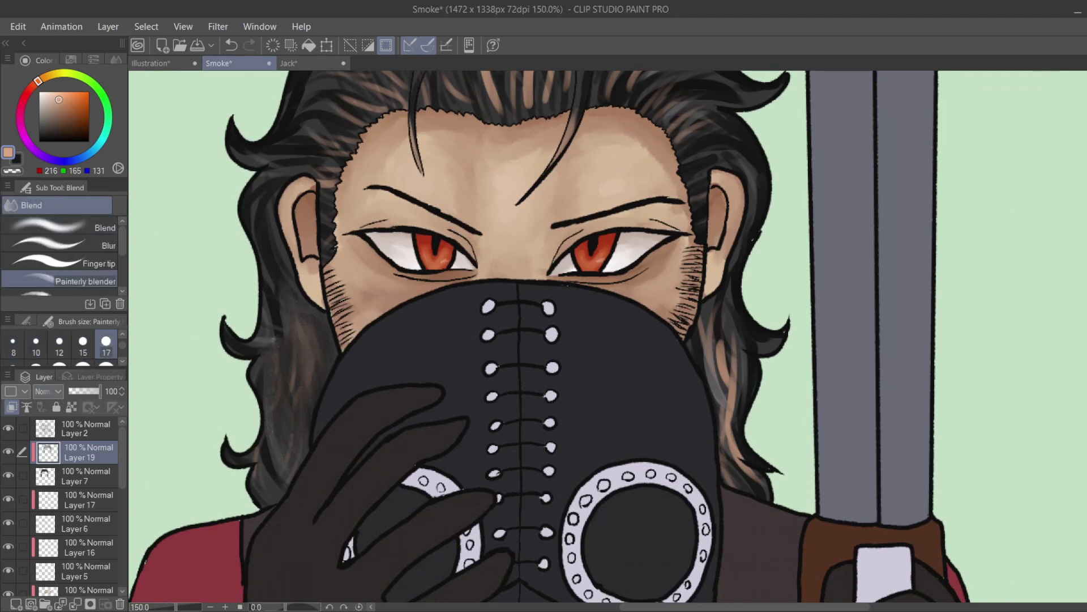
drag(264, 456, 272, 277)
drag(260, 346, 275, 255)
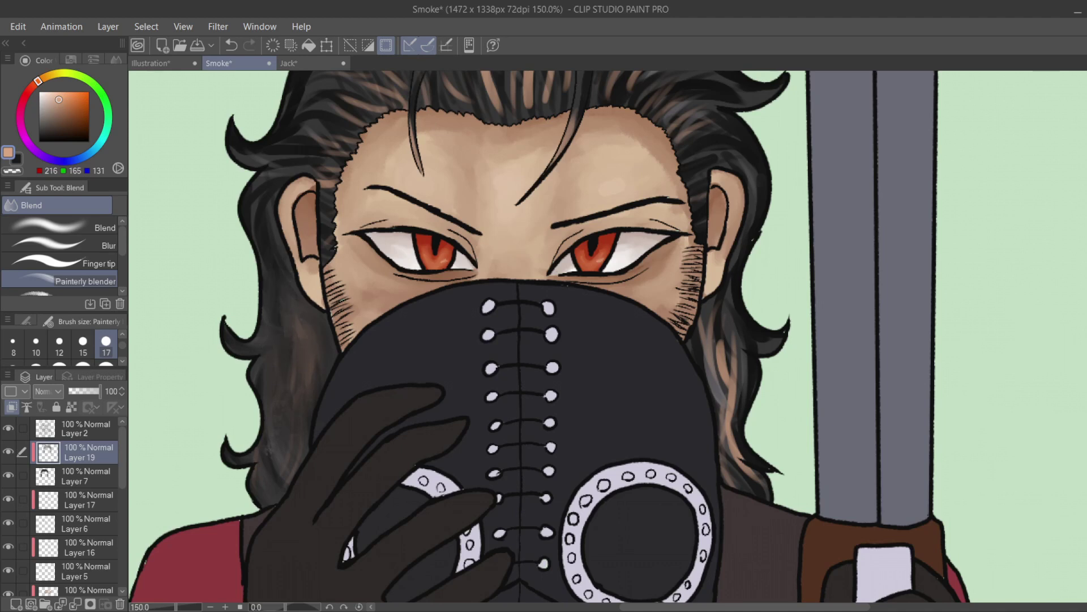
Blend the strands of the right long hair and the hair around the right ear.
mouse_move(710, 393)
mouse_down()
mouse_move(700, 317)
mouse_move(720, 300)
mouse_move(784, 337)
mouse_move(734, 434)
mouse_move(756, 488)
mouse_up()
mouse_move(724, 431)
mouse_down()
mouse_move(762, 497)
mouse_move(712, 327)
mouse_up()
drag(753, 195, 699, 124)
mouse_move(695, 230)
mouse_down()
mouse_move(701, 156)
mouse_move(677, 136)
mouse_up()
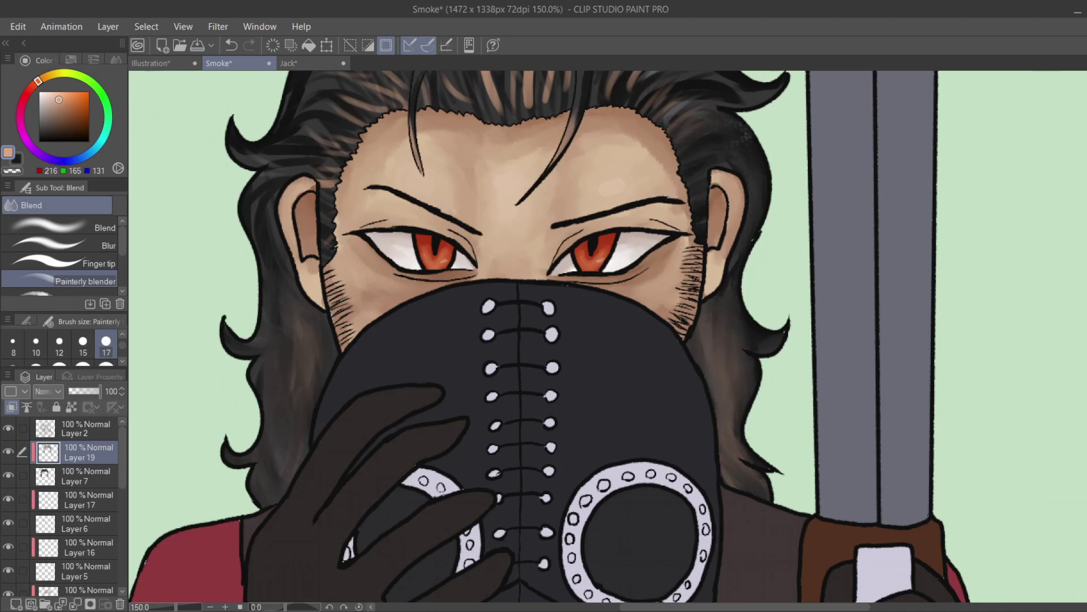
Blend the shadow and highlight strands on the left side of the crown, from the temple upward.
scroll(698, 218, up, 5)
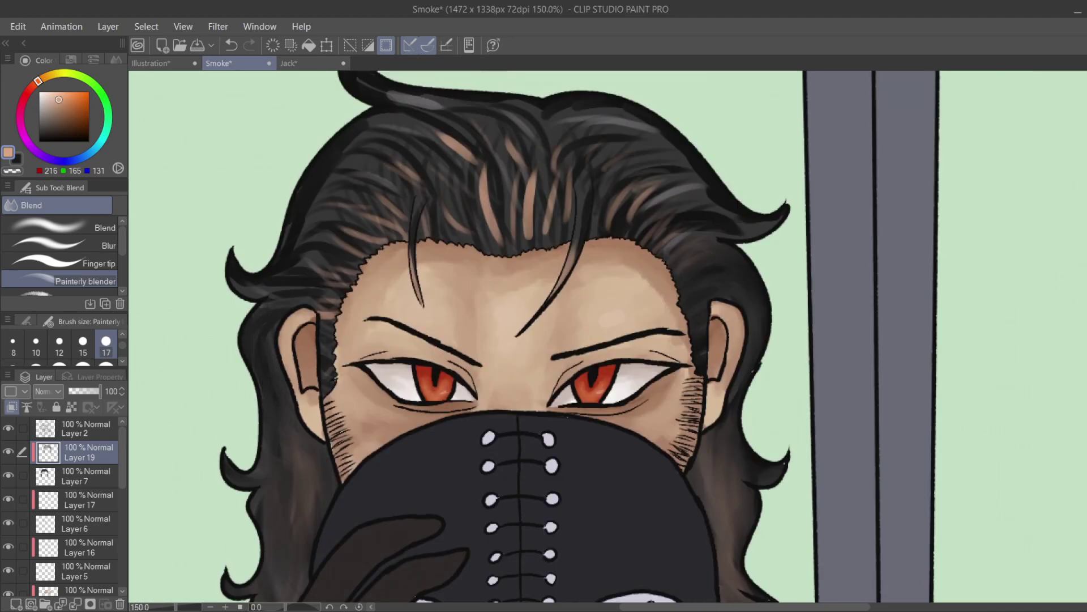
mouse_move(328, 318)
mouse_down()
mouse_move(317, 284)
mouse_move(255, 289)
mouse_move(295, 266)
mouse_move(352, 261)
mouse_up()
mouse_move(288, 301)
mouse_down()
mouse_move(354, 272)
mouse_move(339, 238)
mouse_move(418, 224)
mouse_move(323, 152)
mouse_up()
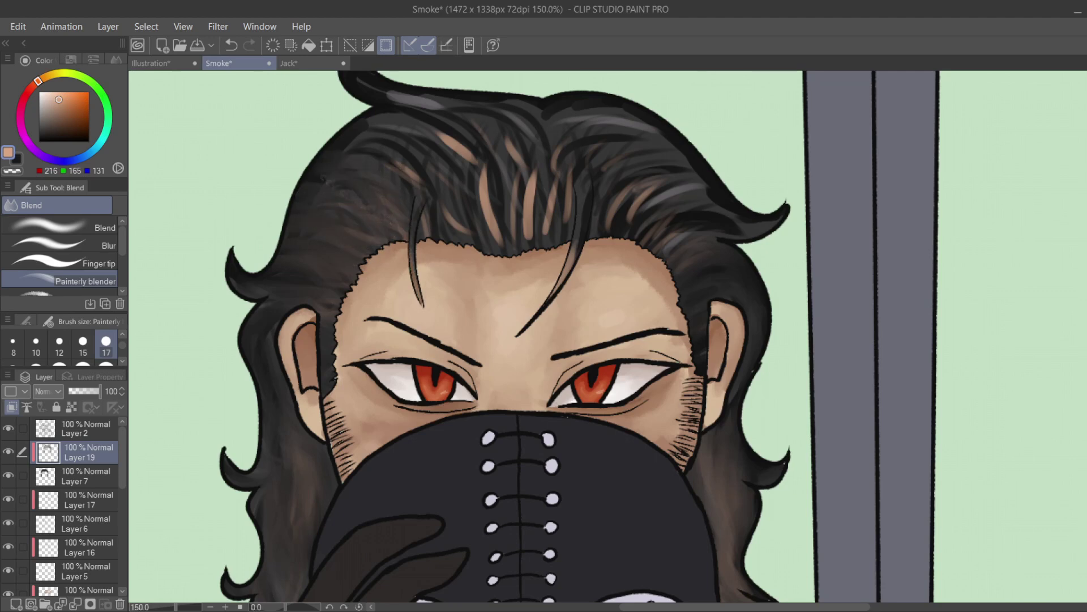
drag(408, 170, 436, 224)
drag(362, 124, 419, 184)
Blend the strands in the middle of the crown between the hairline and the parting.
drag(484, 209, 447, 136)
mouse_move(490, 232)
mouse_down()
mouse_move(447, 130)
mouse_move(470, 159)
mouse_up()
mouse_move(349, 74)
mouse_down()
mouse_move(439, 104)
mouse_move(498, 167)
mouse_move(529, 246)
mouse_move(558, 170)
mouse_move(546, 232)
mouse_up()
drag(597, 116, 512, 164)
drag(458, 133, 497, 244)
drag(527, 193, 528, 246)
drag(583, 224, 554, 294)
drag(439, 92, 524, 128)
Blend the strands on the right side of the crown and smooth the upper curl.
drag(600, 116, 650, 129)
mouse_move(613, 171)
mouse_down()
mouse_move(601, 223)
mouse_move(704, 251)
mouse_up()
mouse_move(645, 196)
mouse_down()
mouse_move(737, 224)
mouse_move(736, 212)
mouse_up()
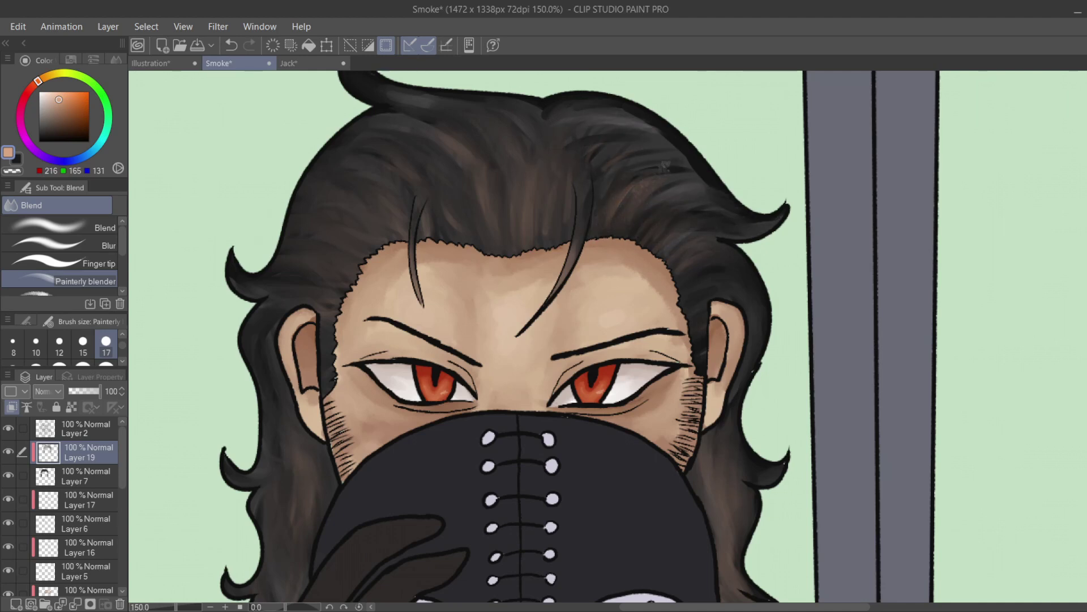
mouse_move(606, 108)
mouse_down()
mouse_move(672, 143)
mouse_move(756, 222)
mouse_up()
drag(616, 114, 657, 123)
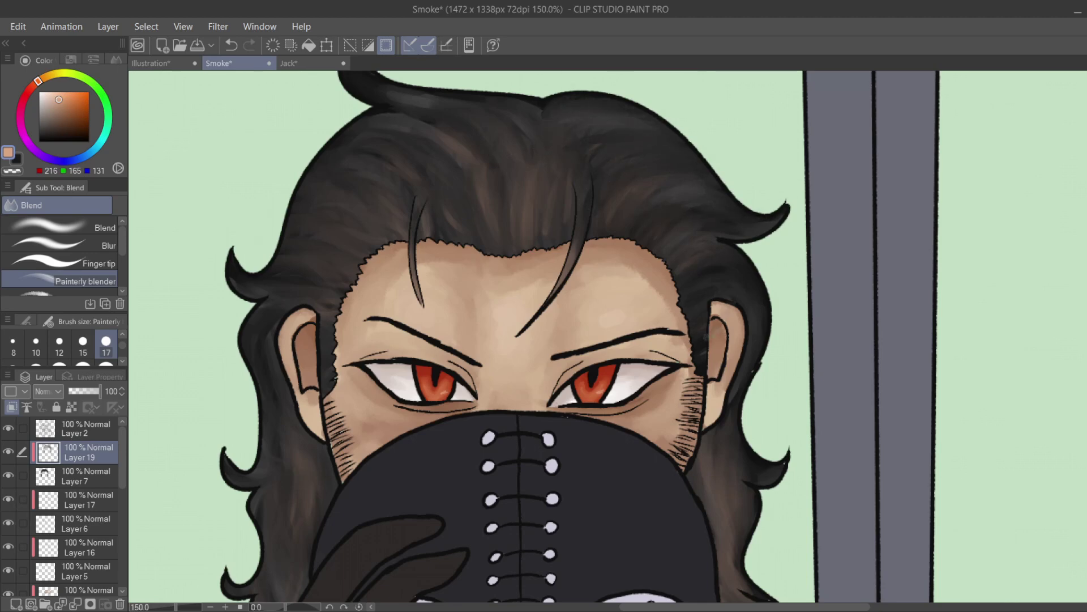
scroll(488, 352, up, 3)
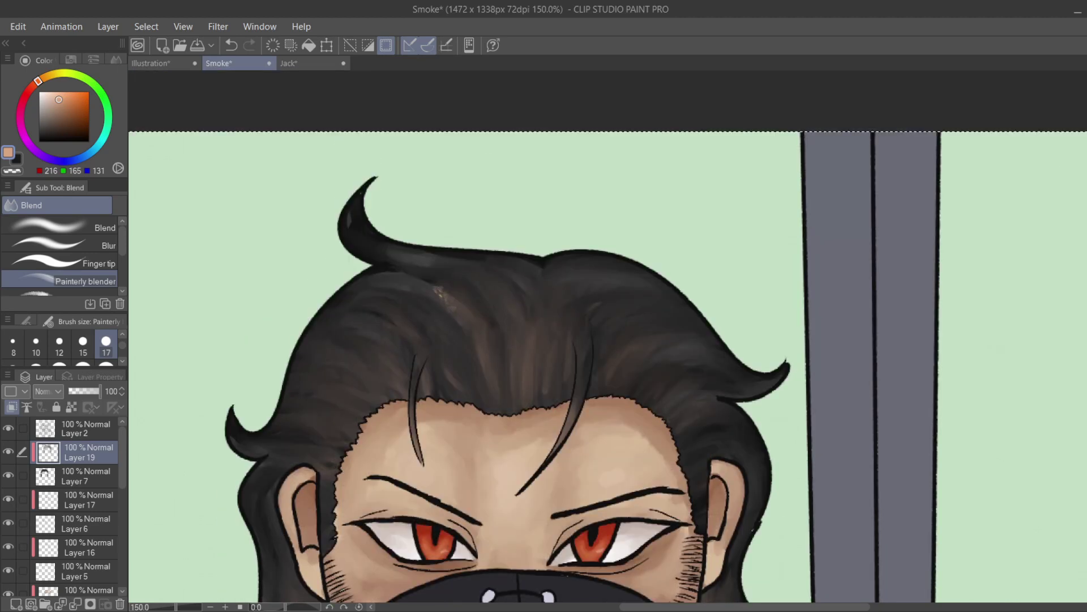
drag(348, 213, 377, 239)
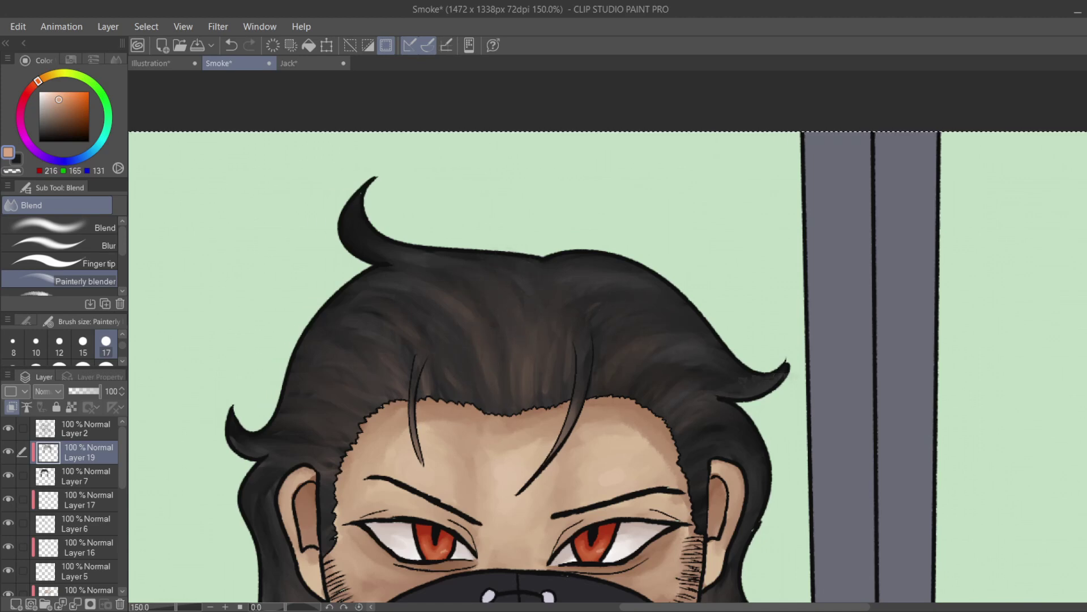
Add a clipped layer above Layer 8 and paint near-black (14, 14, 15) shadows around the mask's upper edge with the size 17 Round mixing brush.
scroll(607, 337, down, 3)
scroll(607, 337, down, 3)
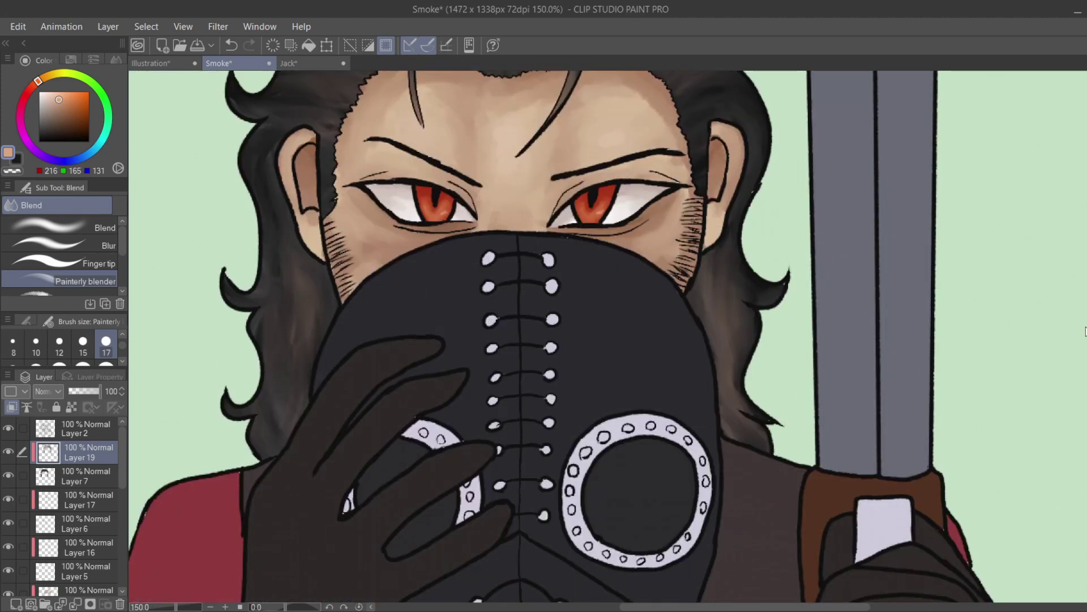
scroll(607, 336, up, 3)
scroll(607, 336, down, 2)
scroll(85, 499, down, 5)
click(85, 512)
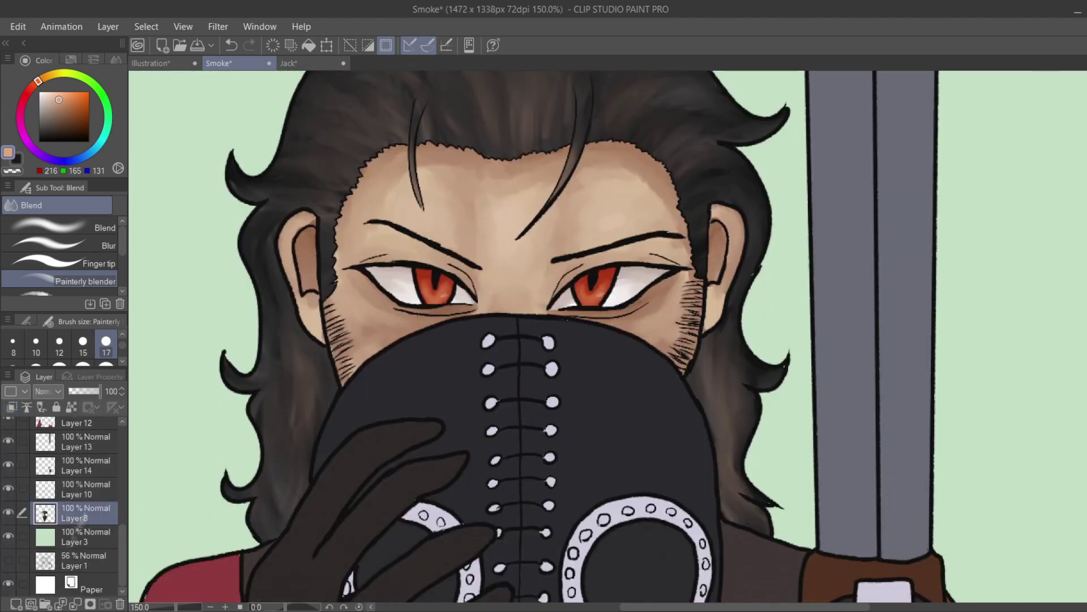
alt+click(633, 427)
key(b)
click(105, 343)
mouse_move(334, 431)
mouse_down()
mouse_move(453, 340)
mouse_move(668, 391)
mouse_move(712, 500)
mouse_up()
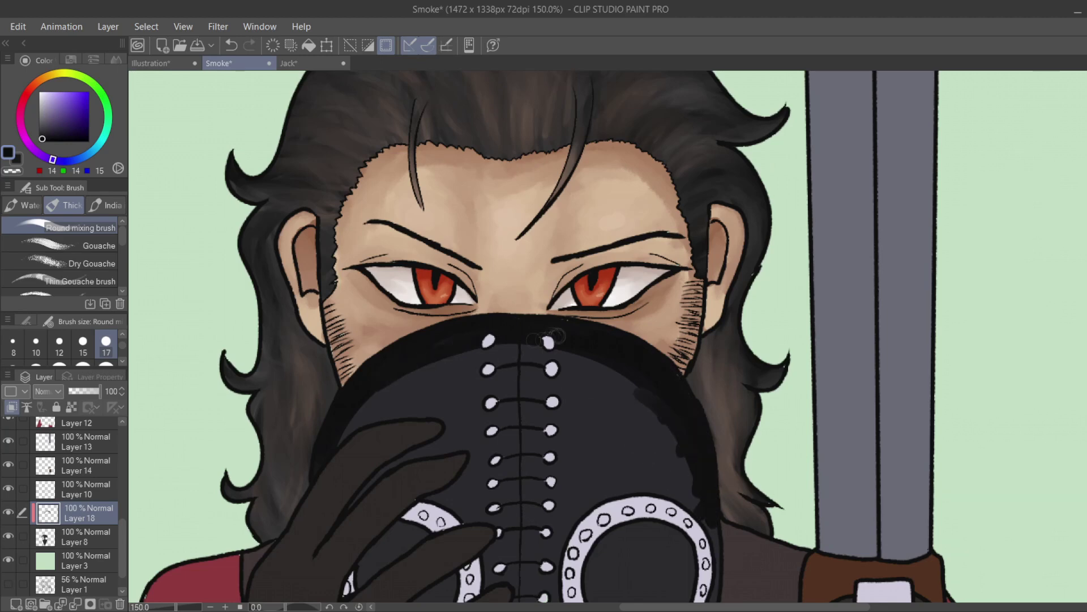
Paint near-black shadows along the mask's seams and blend them with the Wet bleed blender at size 25.
click(210, 606)
click(210, 606)
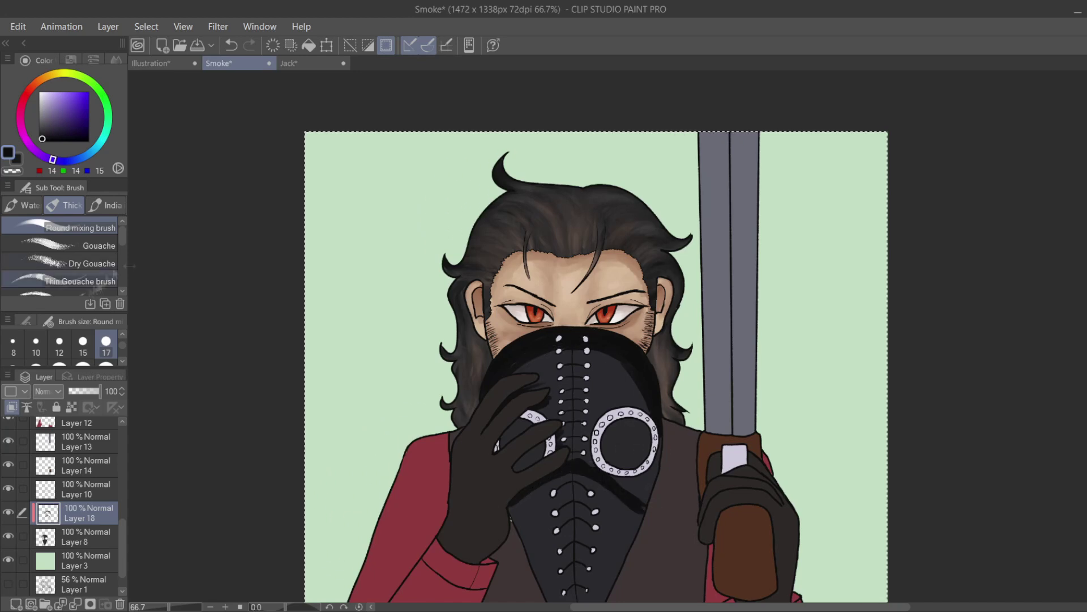
key(j)
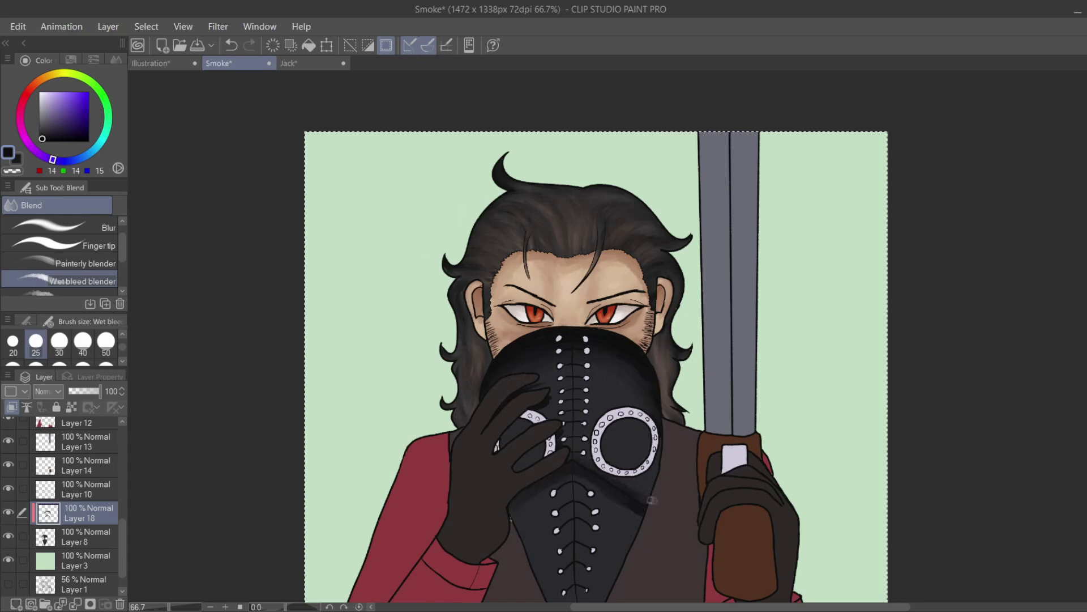
Sample a skin tone (197, 151, 115) and paint highlight patches on the mask's central seam and both sides of the beak.
alt+click(566, 266)
key(b)
mouse_move(592, 413)
mouse_down()
mouse_move(609, 397)
mouse_move(558, 417)
mouse_move(572, 429)
mouse_up()
scroll(572, 425, down, 3)
drag(569, 470, 561, 524)
drag(547, 442, 569, 513)
drag(604, 439, 592, 501)
Blend the skin-tone highlights into the mask's centre and beak with the Wet bleed blender.
key(j)
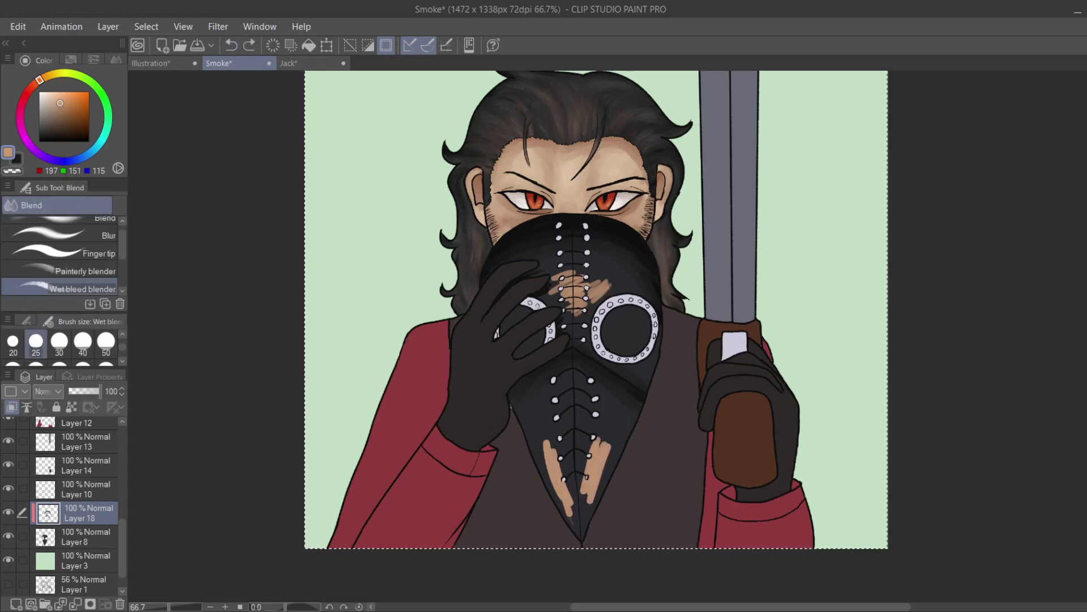
mouse_move(601, 303)
mouse_down()
mouse_move(564, 292)
mouse_move(606, 272)
mouse_move(543, 286)
mouse_move(562, 298)
mouse_move(615, 280)
mouse_up()
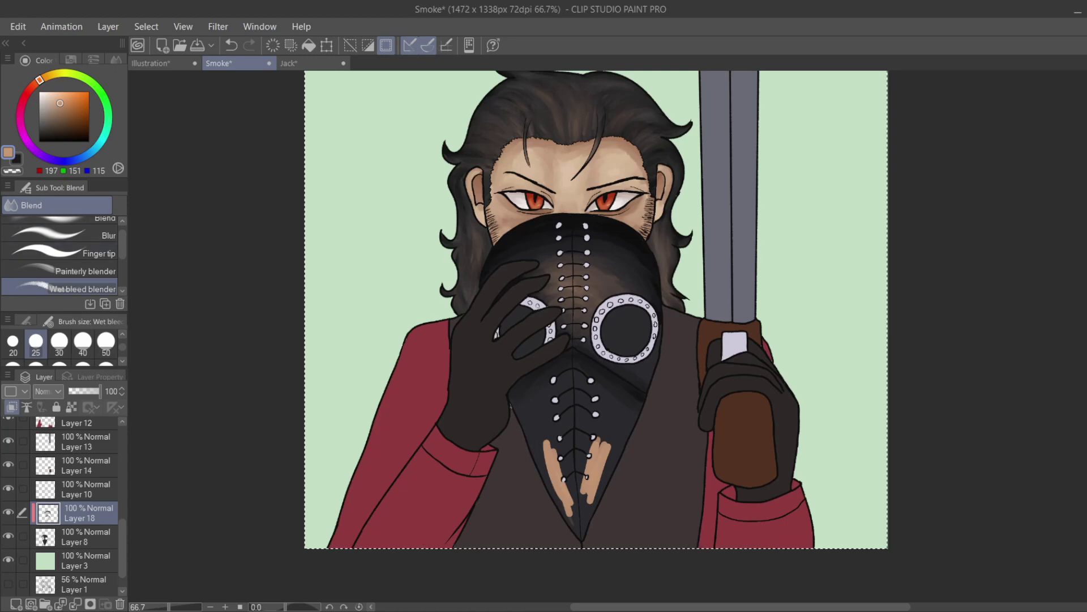
mouse_move(602, 422)
mouse_down()
mouse_move(584, 533)
mouse_move(544, 425)
mouse_up()
mouse_move(568, 481)
mouse_down()
mouse_move(538, 422)
mouse_move(559, 466)
mouse_move(610, 458)
mouse_move(597, 497)
mouse_move(541, 434)
mouse_up()
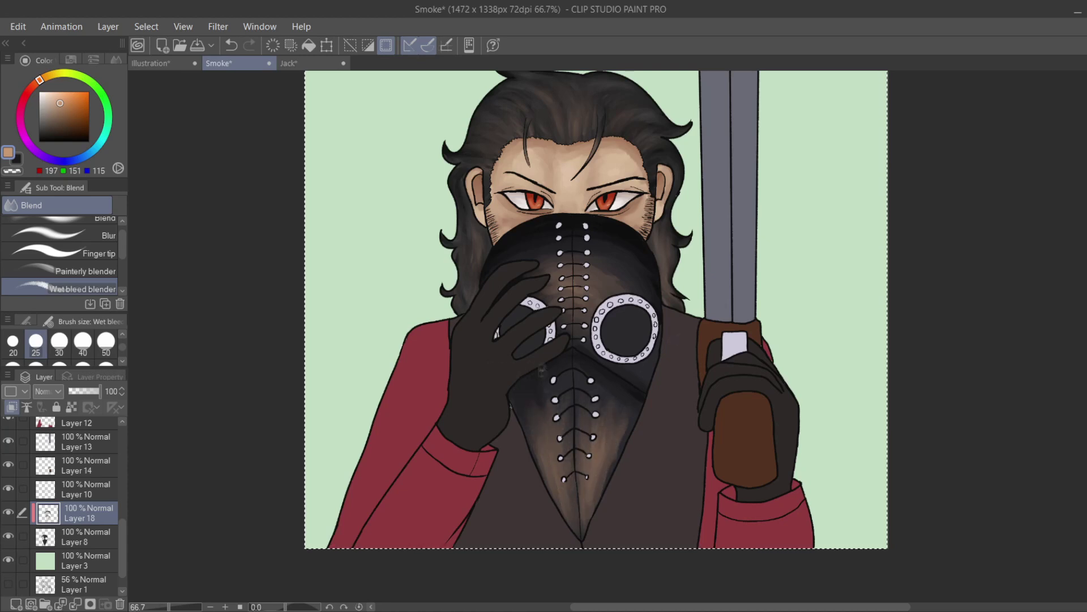
drag(547, 438, 573, 440)
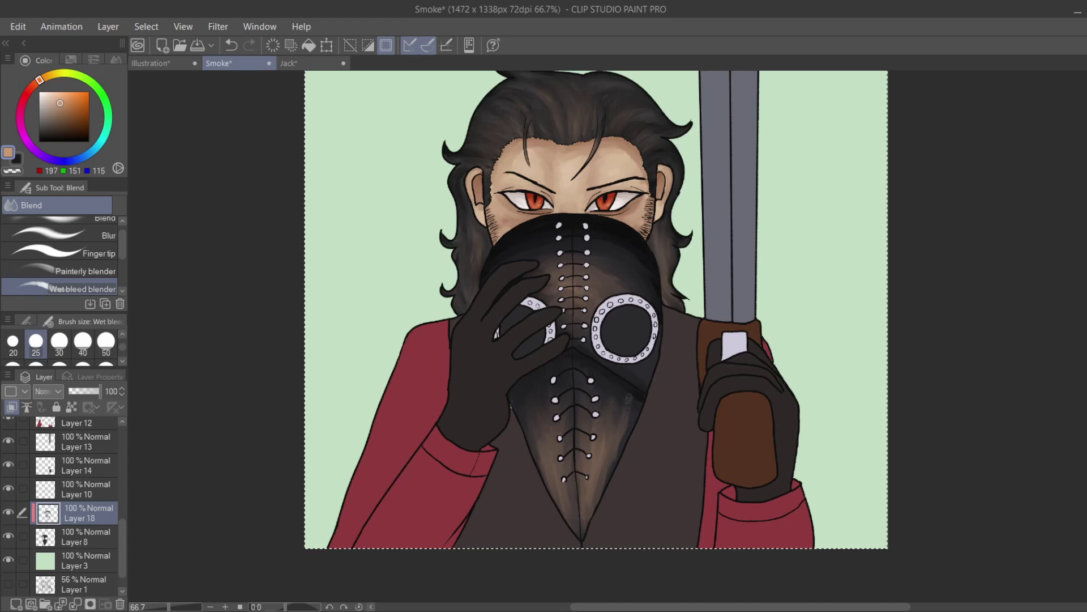
Reinforce the mask's shadows with near-black (14, 14, 15) and blend them smoothly.
key(b)
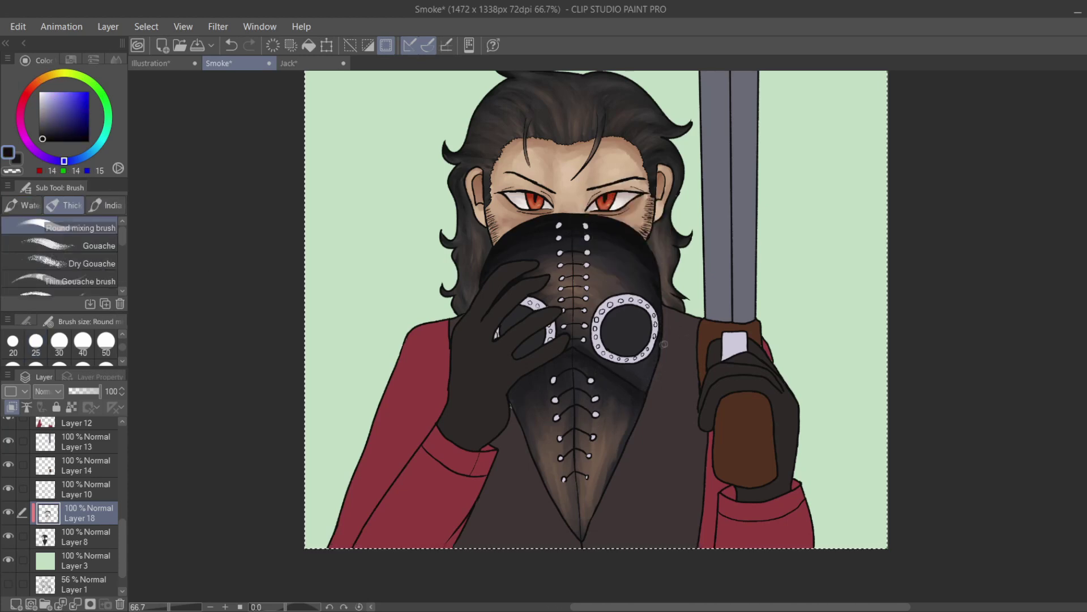
key(ctrl+z)
key(j)
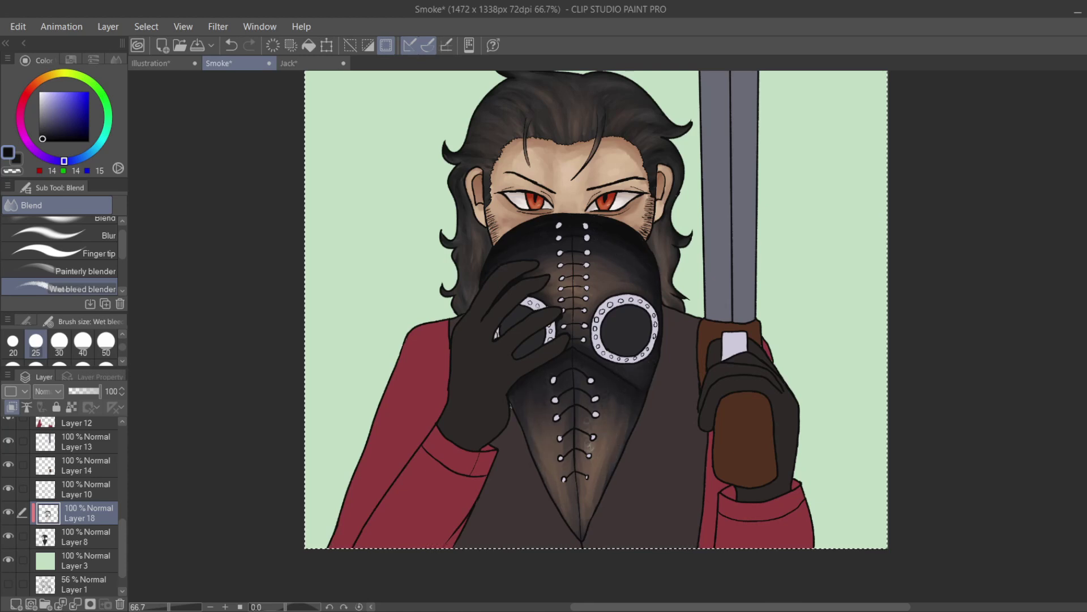
Add a clipped layer above Layer 10 and shade the mask's metal eye rings with grey-purple (145, 141, 158).
key(ctrl+shift+n)
alt+click(605, 306)
alt+click(594, 227)
key(b)
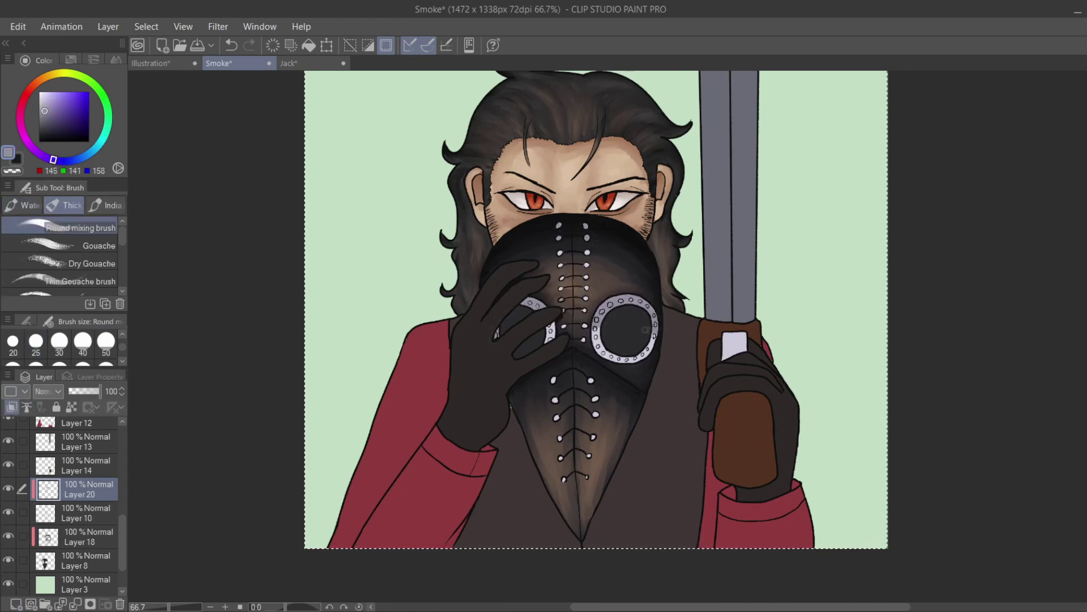
Shade the mask's upper studs grey-purple and paint warm off-white (231, 217, 203) highlights on the lower studs and ring edges.
key(ctrl+alt+0)
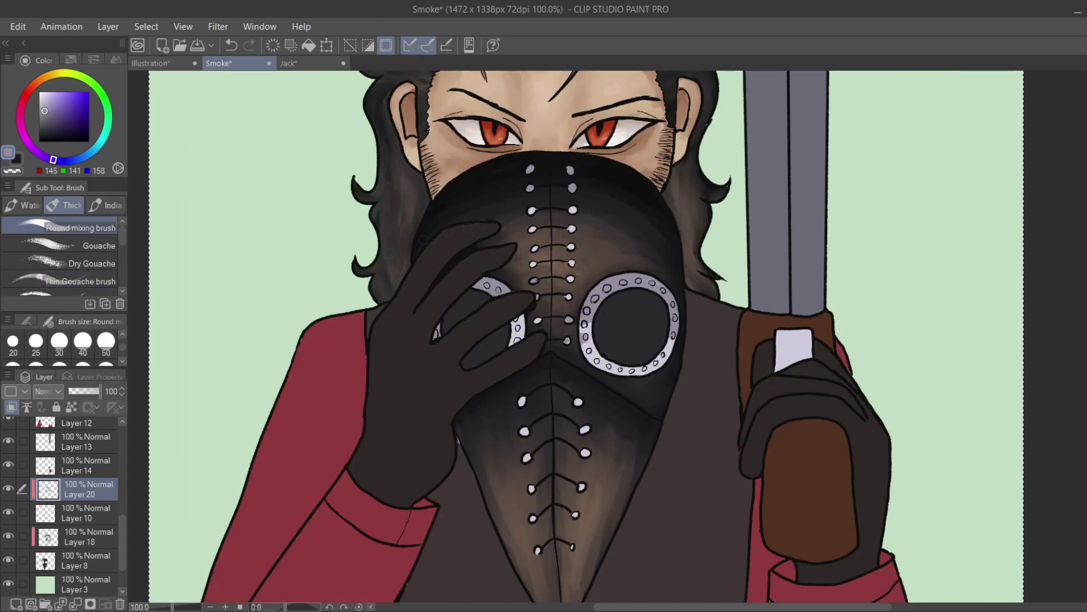
alt+click(519, 232)
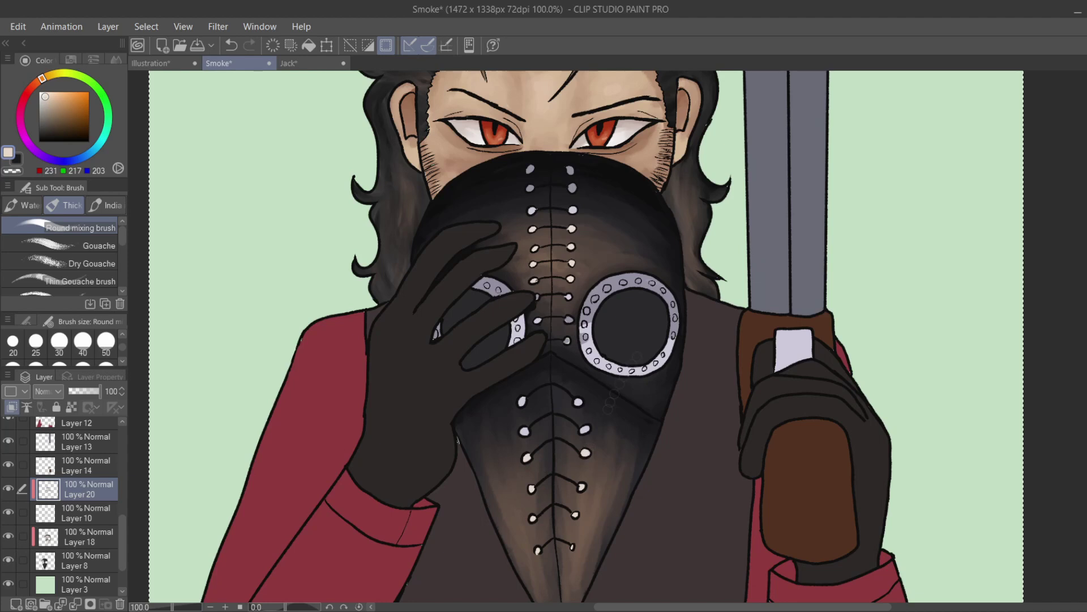
alt+click(617, 283)
alt+click(585, 454)
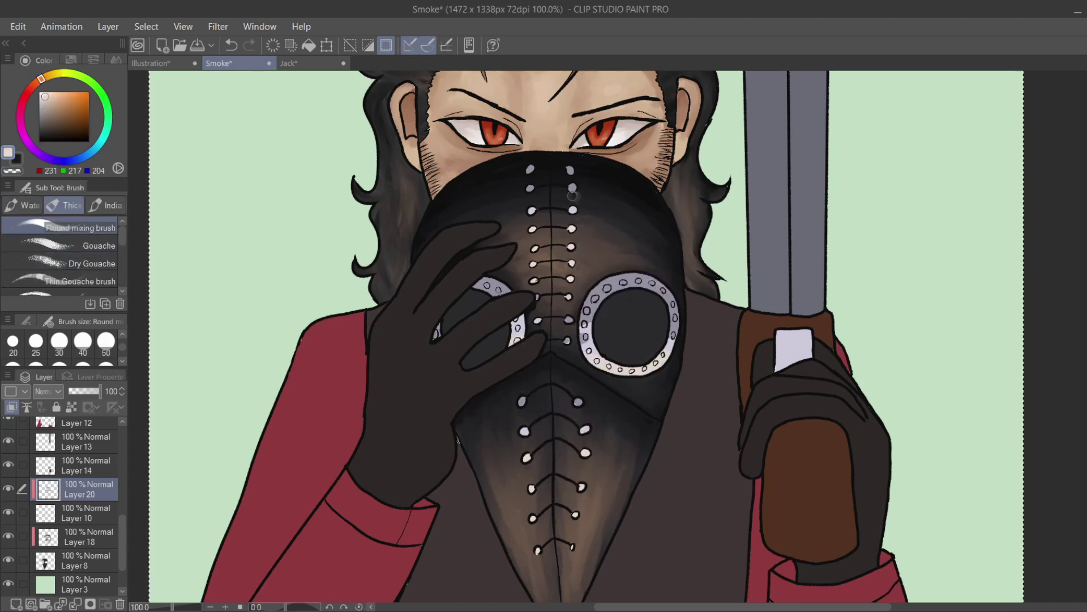
Blend the metal shading and darken the tops of the eye rings with grey-purple (111, 107, 124).
key(j)
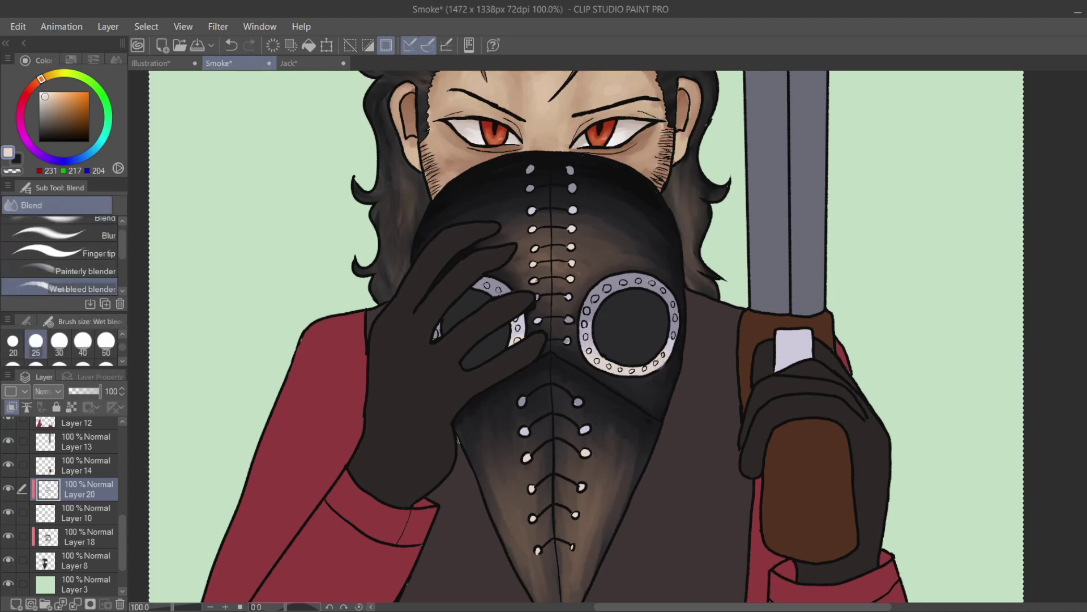
alt+click(592, 293)
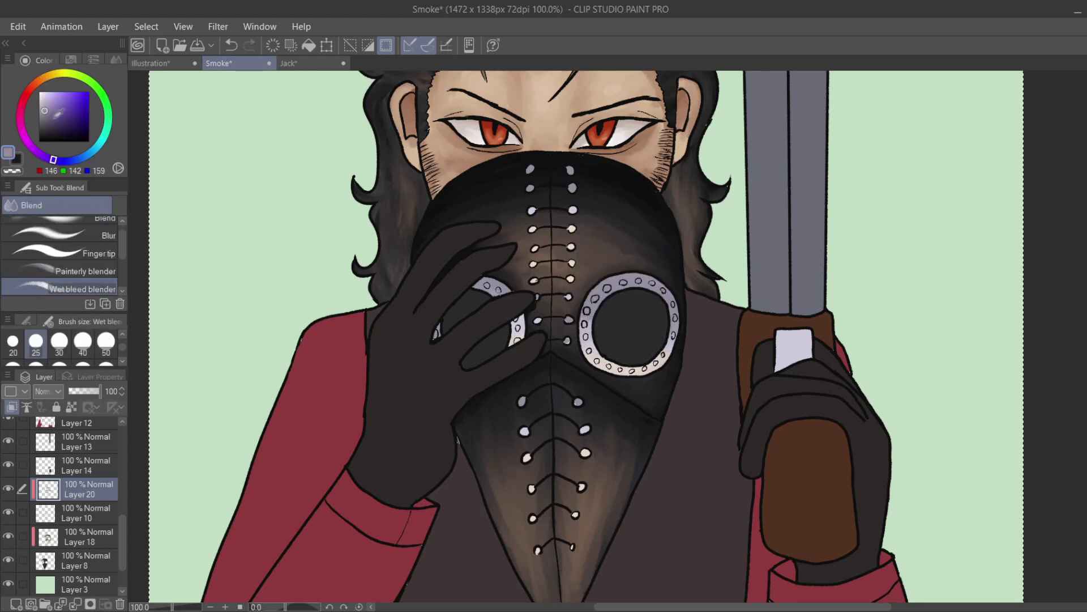
key(b)
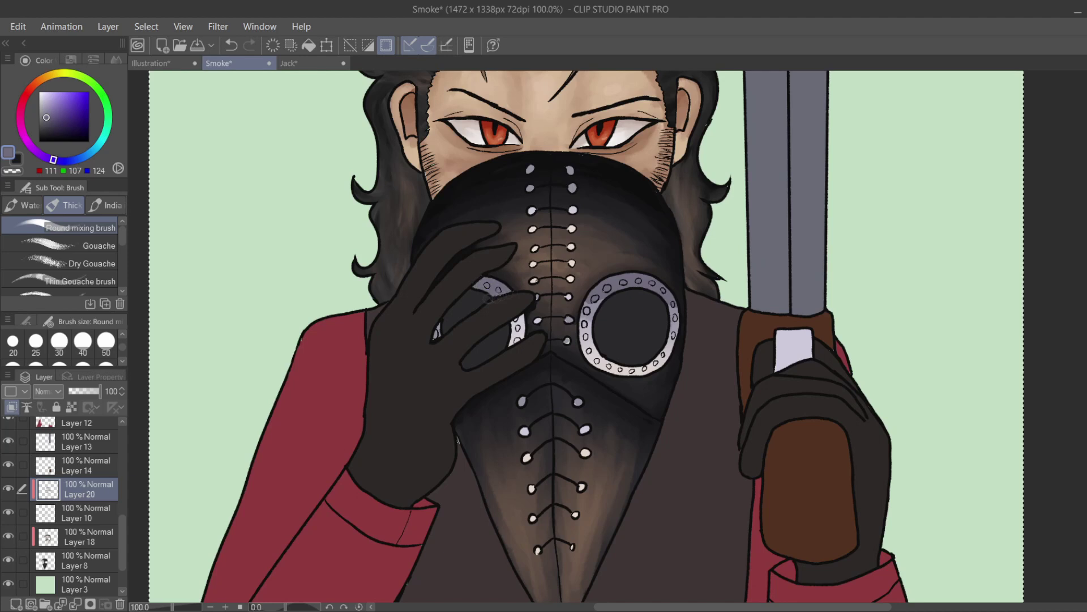
Blend the metal studs and eye rings, and deepen the tops of the rings with dark grey-purple (80, 78, 88).
key(j)
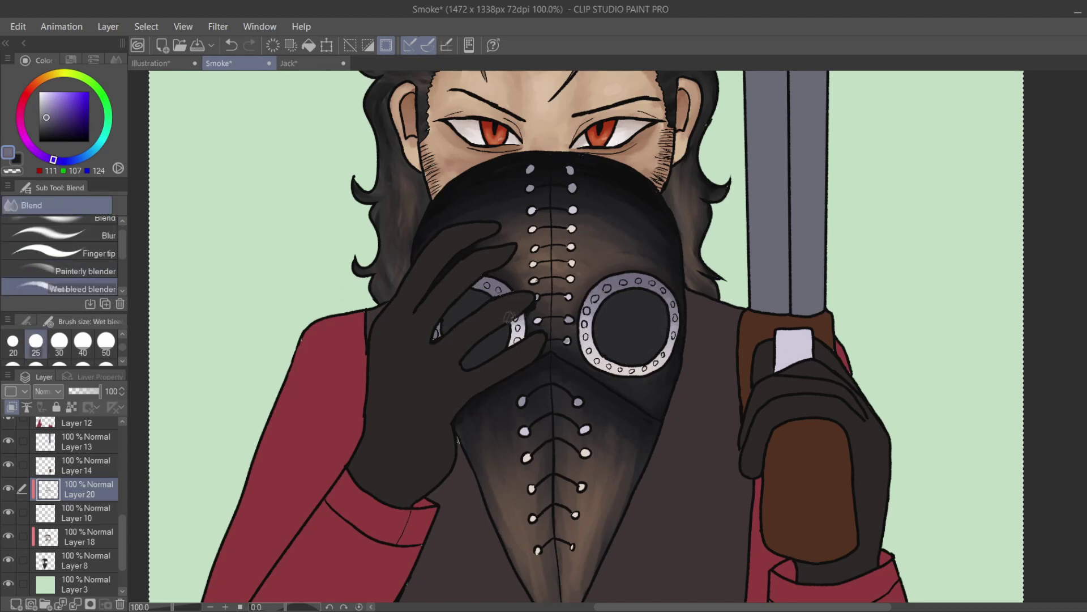
key(b)
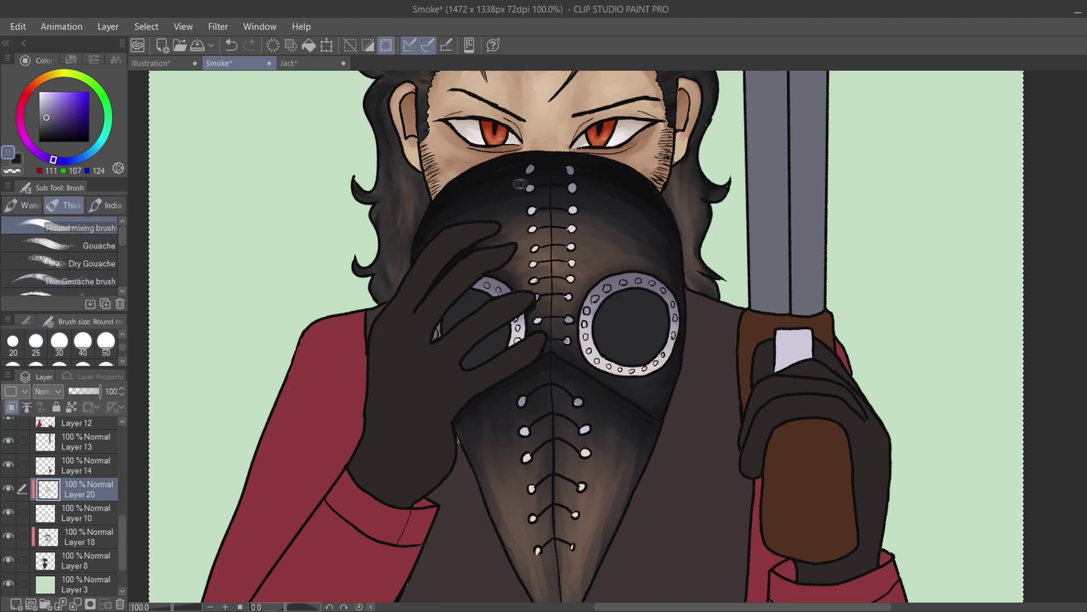
key(j)
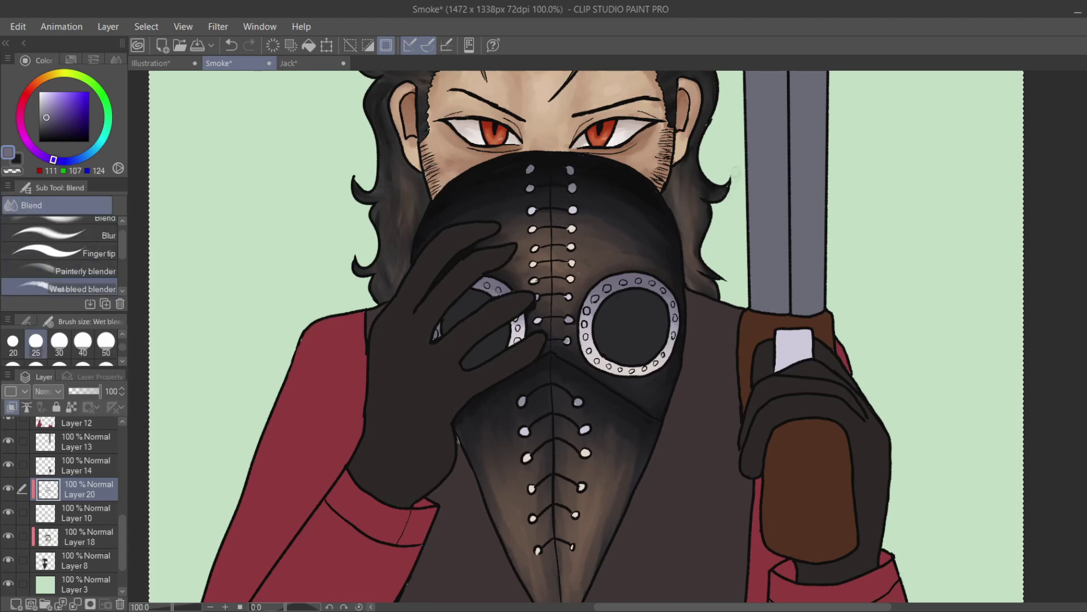
alt+click(581, 289)
key(b)
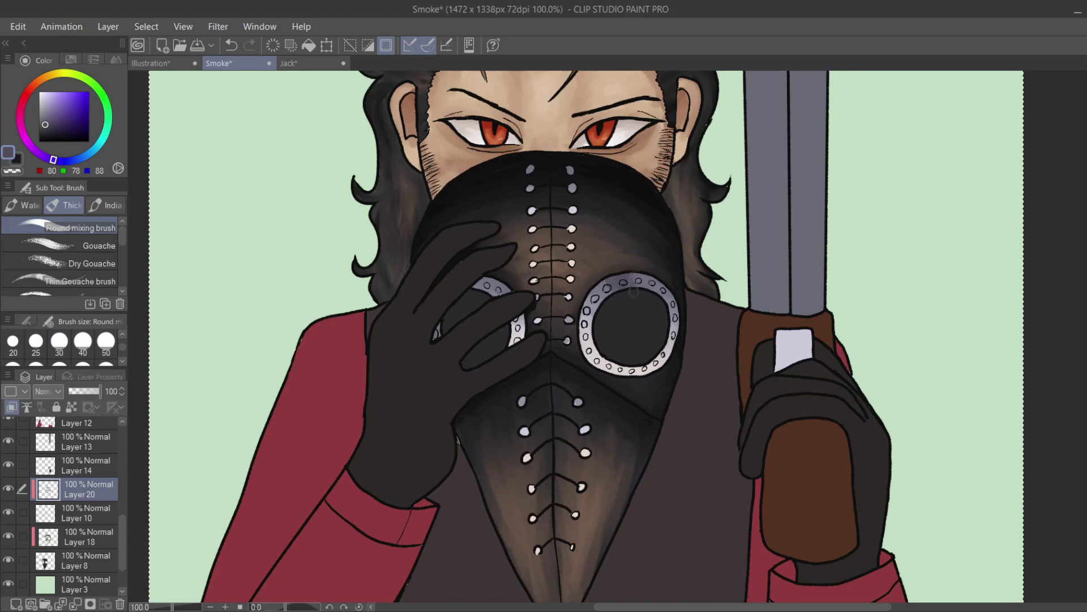
key(j)
drag(492, 286, 475, 285)
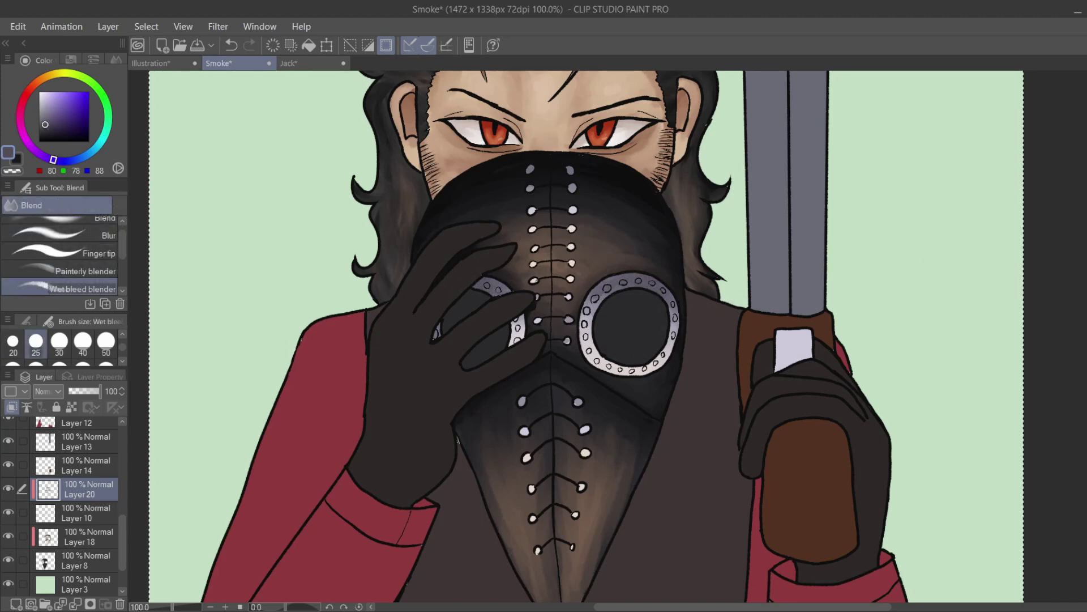
Add a clipped layer above Layer 14 and shade the weapon's brown fore-end and upper grip with dark brown (42, 28, 20).
scroll(1065, 301, up, 2)
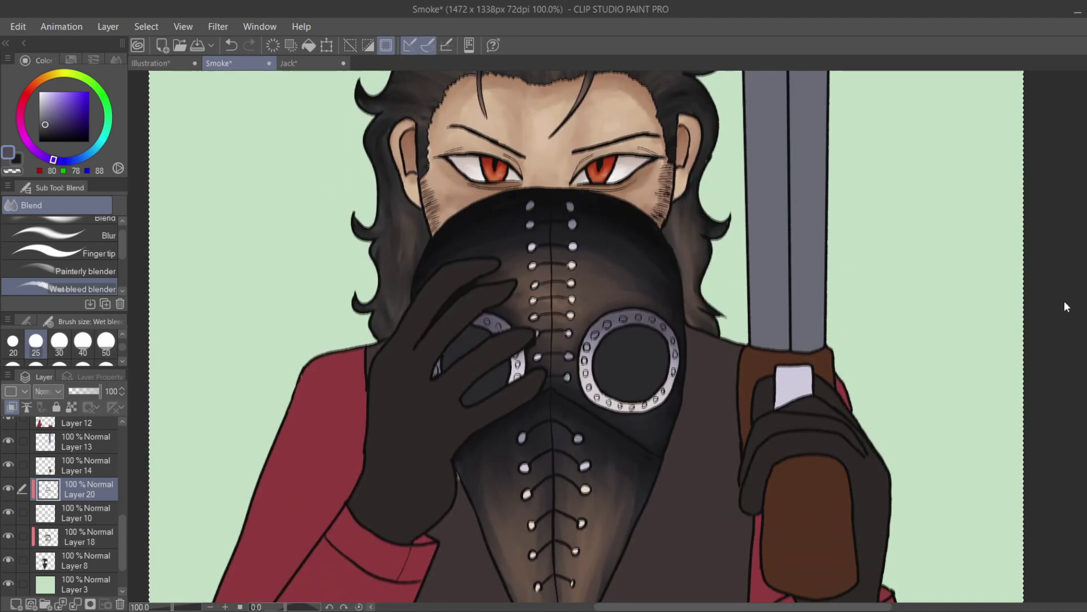
scroll(1065, 302, down, 1)
key(ctrl+shift+n)
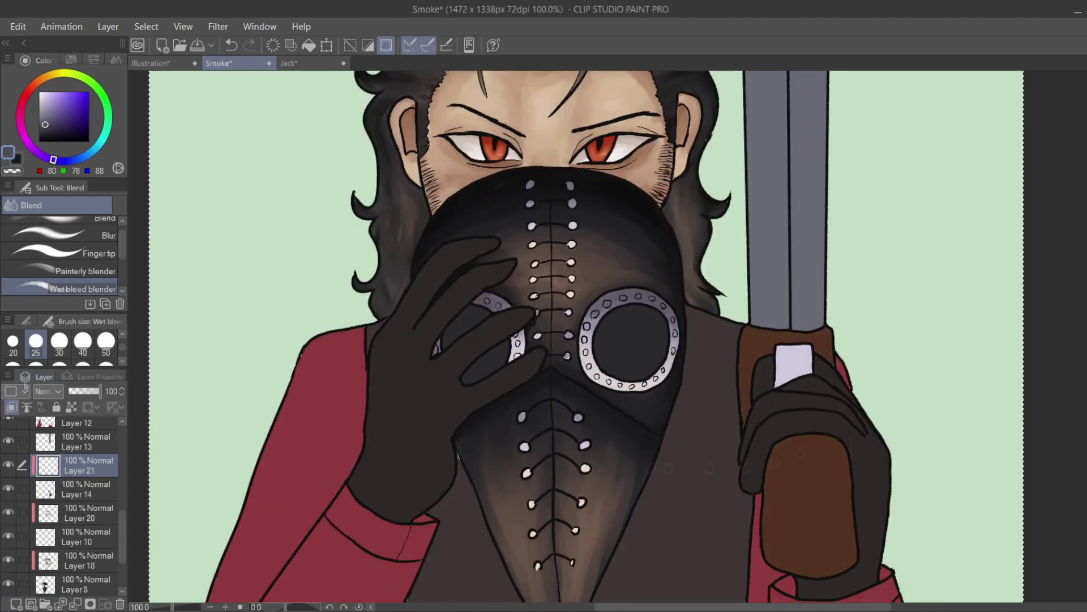
alt+click(751, 429)
key(b)
mouse_move(740, 326)
mouse_down()
mouse_move(845, 339)
mouse_move(745, 391)
mouse_up()
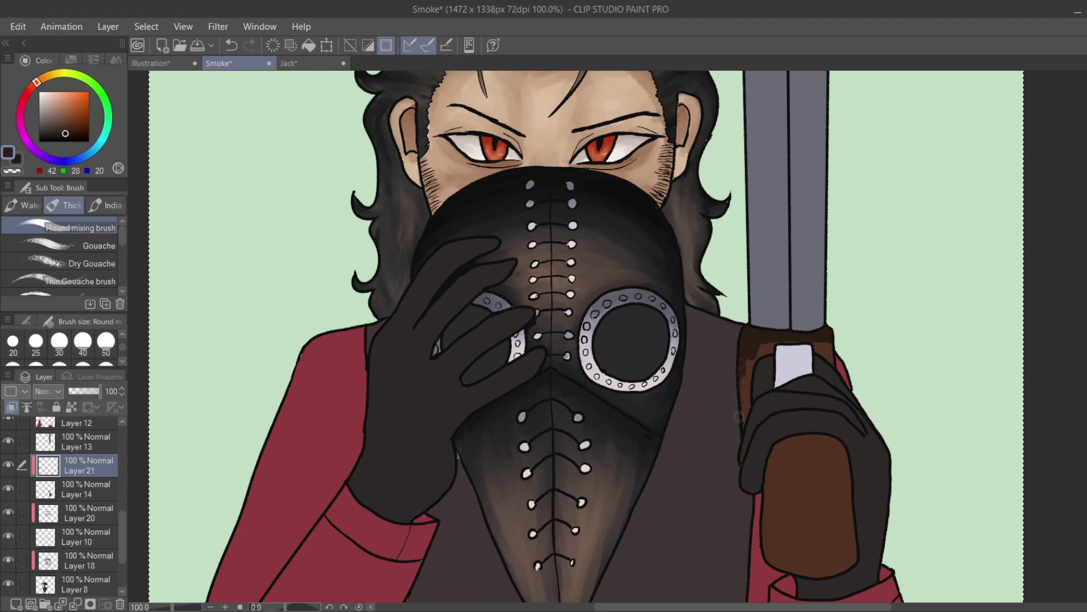
mouse_move(767, 445)
mouse_down()
mouse_move(835, 442)
mouse_move(864, 456)
mouse_move(785, 460)
mouse_up()
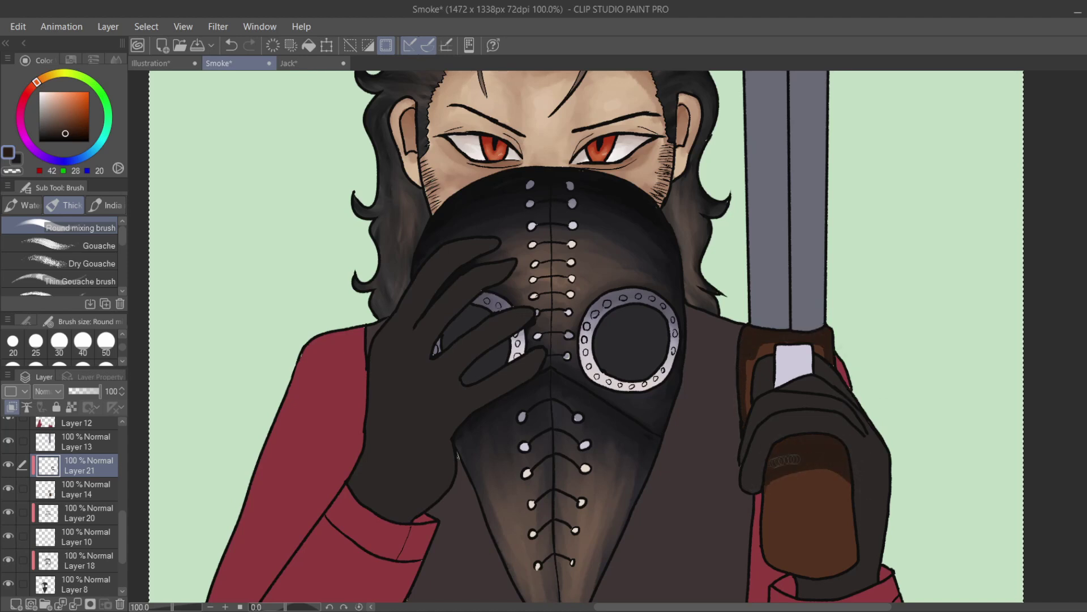
On Layer 20, shade the weapon's small metal plate with grey-purple (91, 87, 100), add off-white (222, 211, 209) highlights and blend.
alt+click(800, 350)
ctrl+shift+click(800, 350)
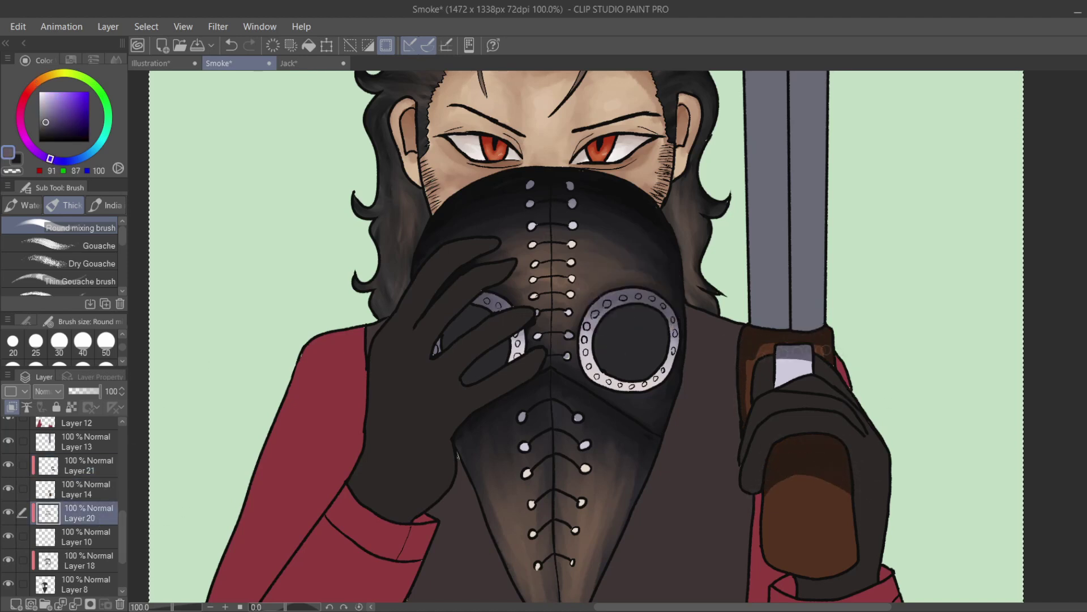
key(j)
mouse_move(771, 362)
mouse_down()
mouse_move(810, 362)
mouse_move(793, 367)
mouse_move(804, 378)
mouse_up()
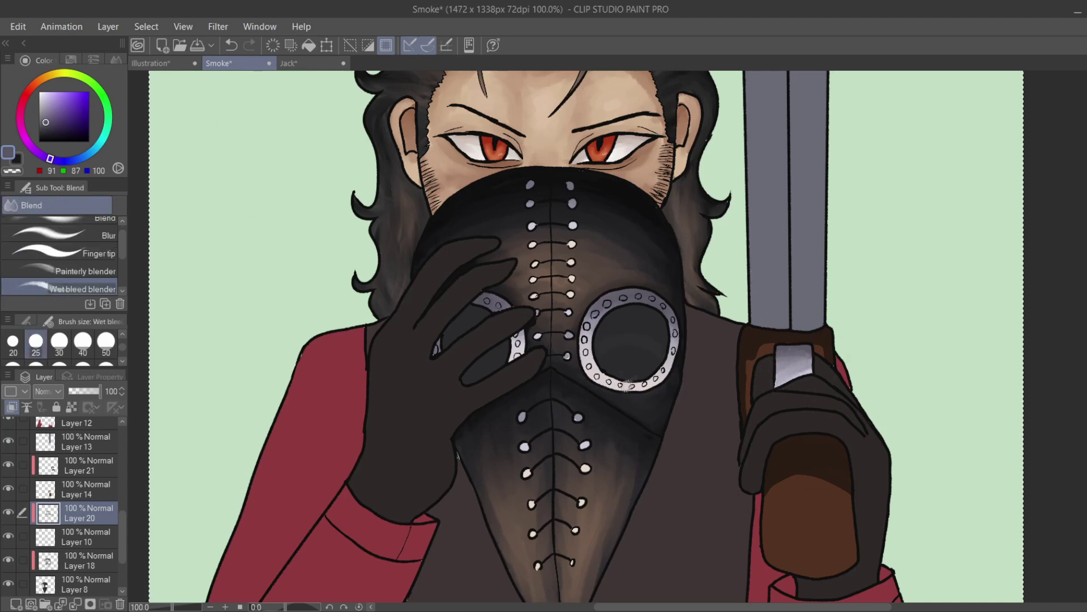
alt+click(793, 368)
key(b)
key(j)
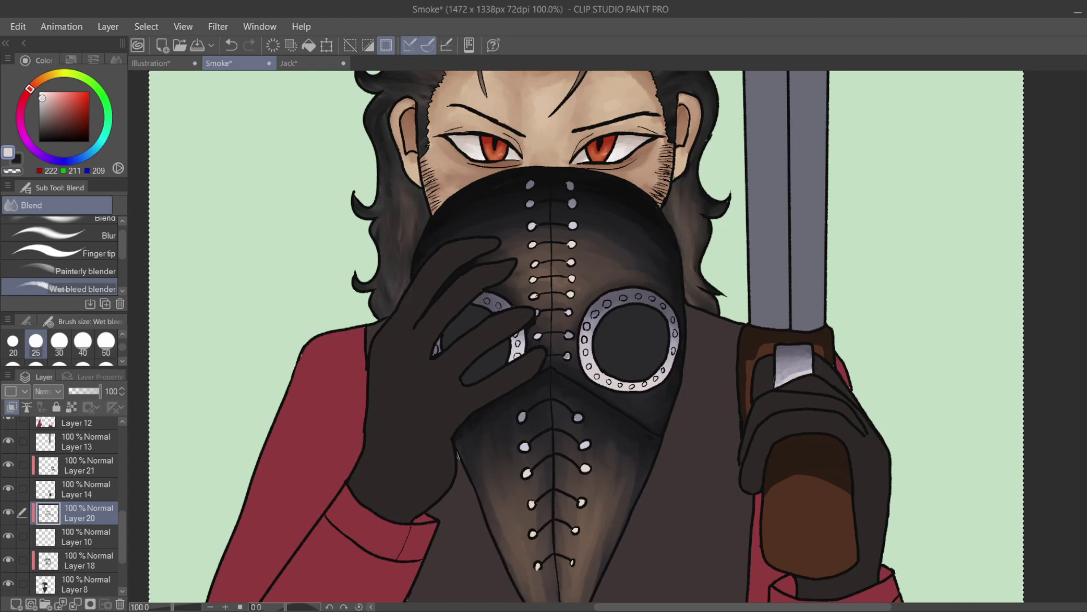
Return to Layer 21 and blend the dark brown shading on the weapon's fore-end and grip.
key(alt+bracketright)
key(alt+bracketright)
drag(776, 339, 745, 391)
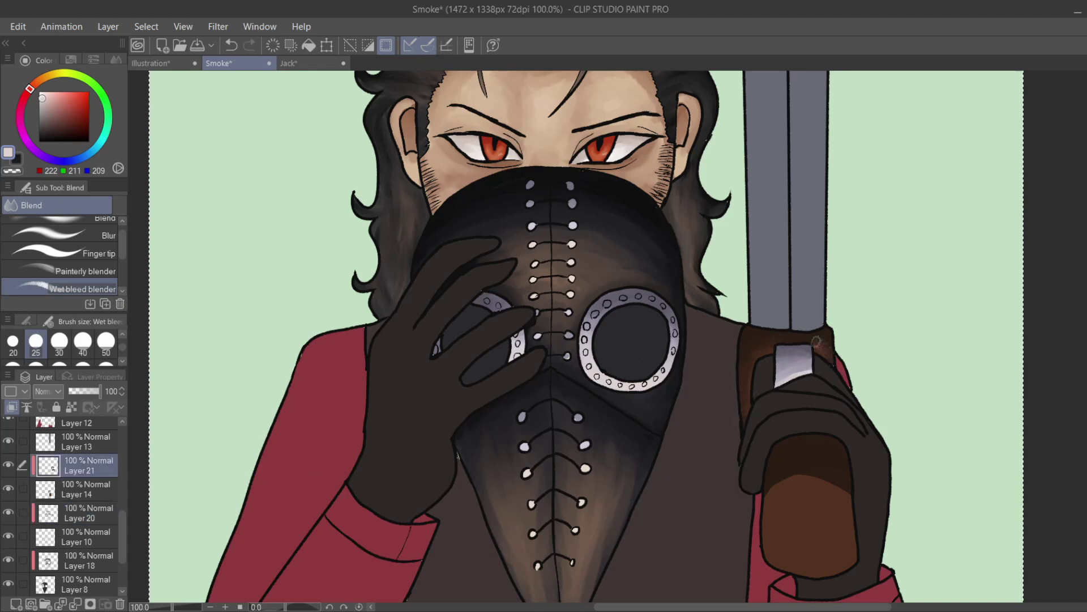
drag(848, 479, 764, 502)
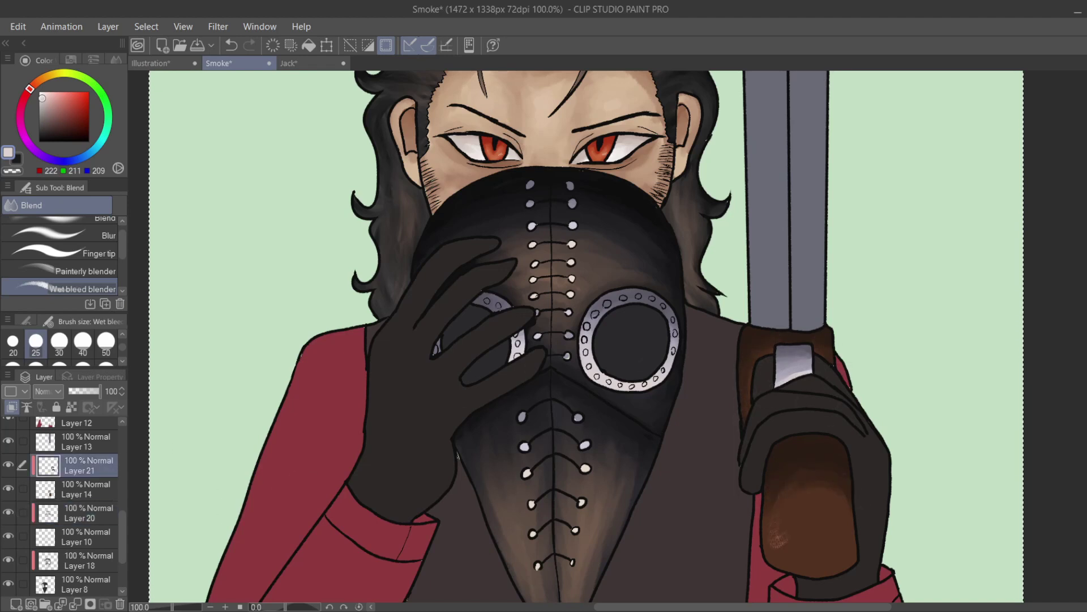
Paint orange-brown highlights (209, 123, 75) on the lower grip and blend them into the brown.
key(b)
drag(801, 538, 818, 549)
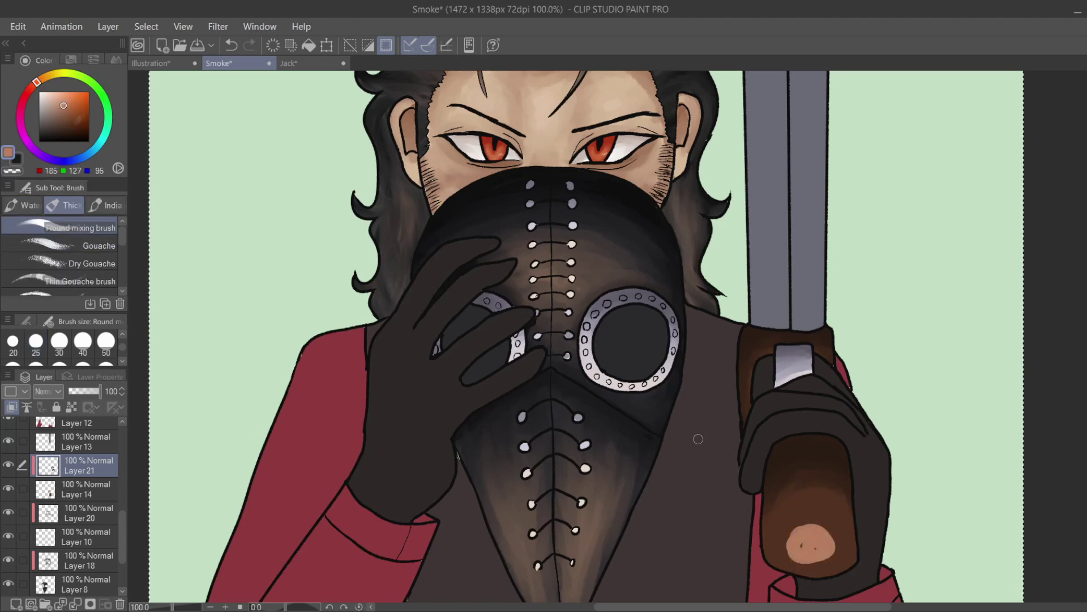
scroll(825, 537, down, 3)
mouse_move(793, 470)
mouse_down()
mouse_move(827, 481)
mouse_move(844, 467)
mouse_move(844, 493)
mouse_move(782, 442)
mouse_move(844, 430)
mouse_move(782, 419)
mouse_up()
key(j)
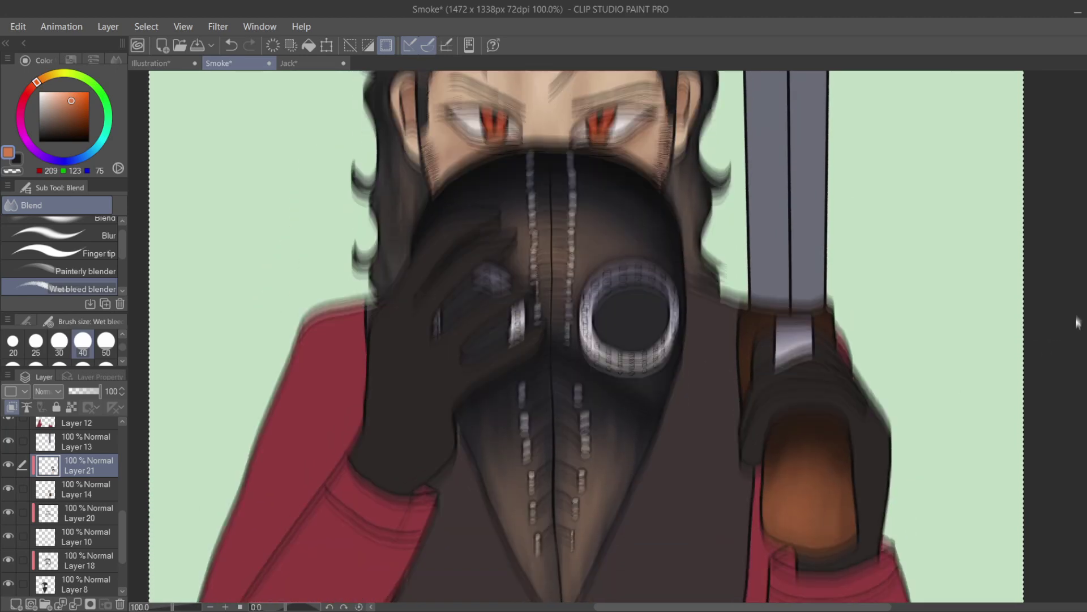
Add a clipped layer above Layer 13 and darken the top of the weapon's twin barrels with near-black (42, 43, 46).
click(16, 604)
click(12, 406)
alt+click(683, 165)
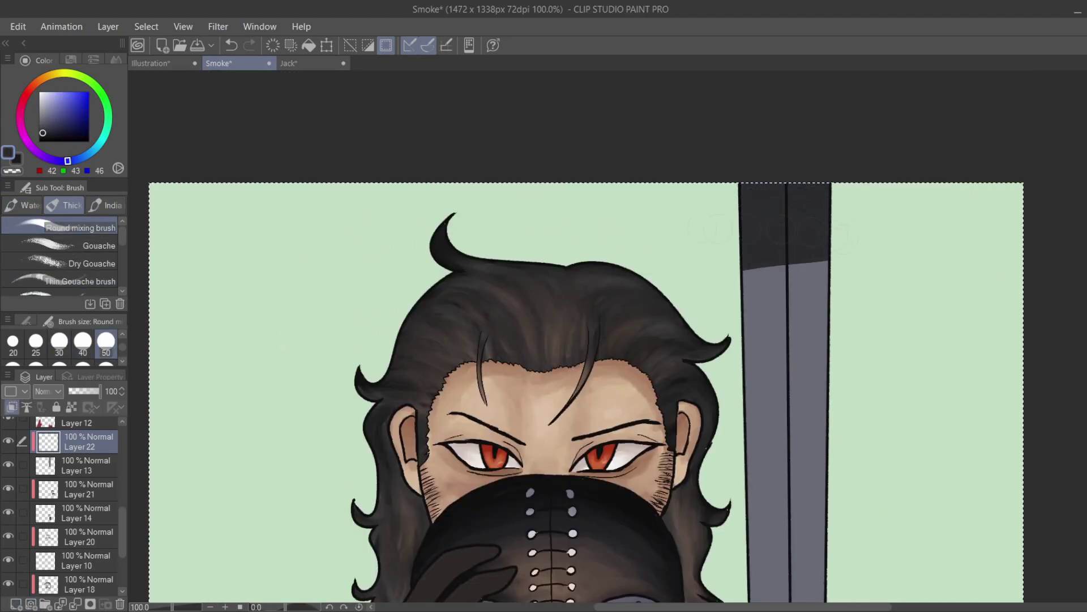
Shade along the outer edges and central seam of the barrels with the same near-black at brush size 20.
click(13, 340)
drag(748, 271, 749, 407)
mouse_move(792, 265)
mouse_down()
mouse_move(784, 356)
mouse_move(789, 336)
mouse_up()
drag(822, 261, 824, 420)
drag(792, 307, 789, 466)
scroll(586, 336, down, 4)
drag(786, 210, 785, 290)
drag(790, 246, 788, 384)
drag(791, 339, 788, 422)
drag(747, 181, 753, 408)
drag(824, 187, 823, 413)
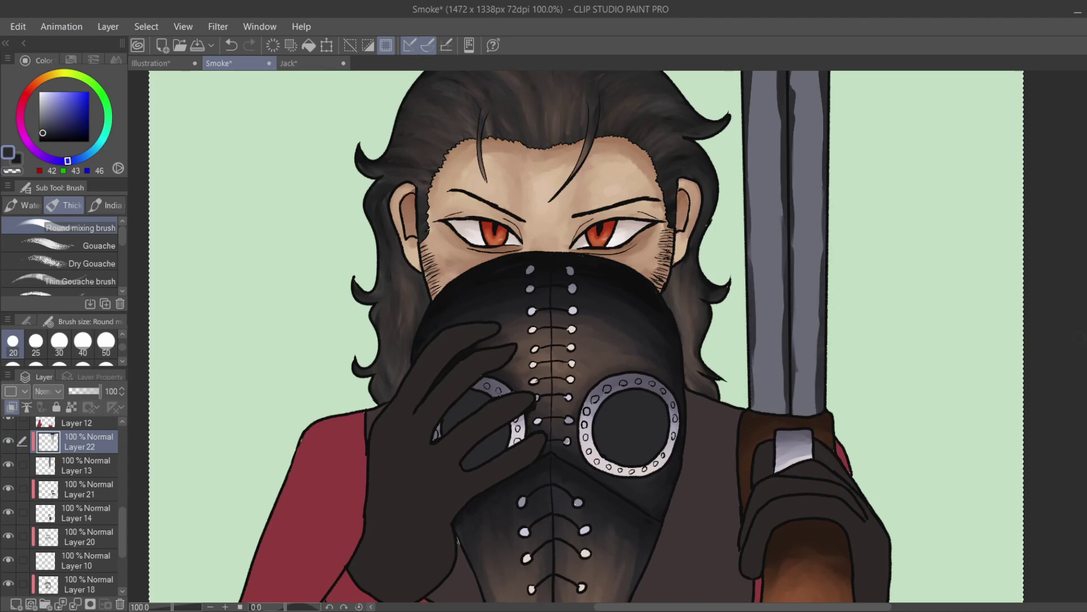
Blend the dark shading smoothly down the length of both barrels.
scroll(586, 337, up, 2)
key(j)
mouse_move(777, 150)
mouse_down()
mouse_move(753, 164)
mouse_move(762, 132)
mouse_move(759, 170)
mouse_move(754, 141)
mouse_move(764, 161)
mouse_move(801, 141)
mouse_move(814, 147)
mouse_move(800, 168)
mouse_up()
drag(790, 224, 819, 119)
mouse_move(798, 157)
mouse_down()
mouse_move(780, 284)
mouse_move(794, 317)
mouse_move(796, 510)
mouse_move(815, 487)
mouse_move(822, 193)
mouse_move(820, 353)
mouse_move(751, 227)
mouse_move(757, 498)
mouse_move(784, 360)
mouse_move(773, 215)
mouse_move(805, 170)
mouse_up()
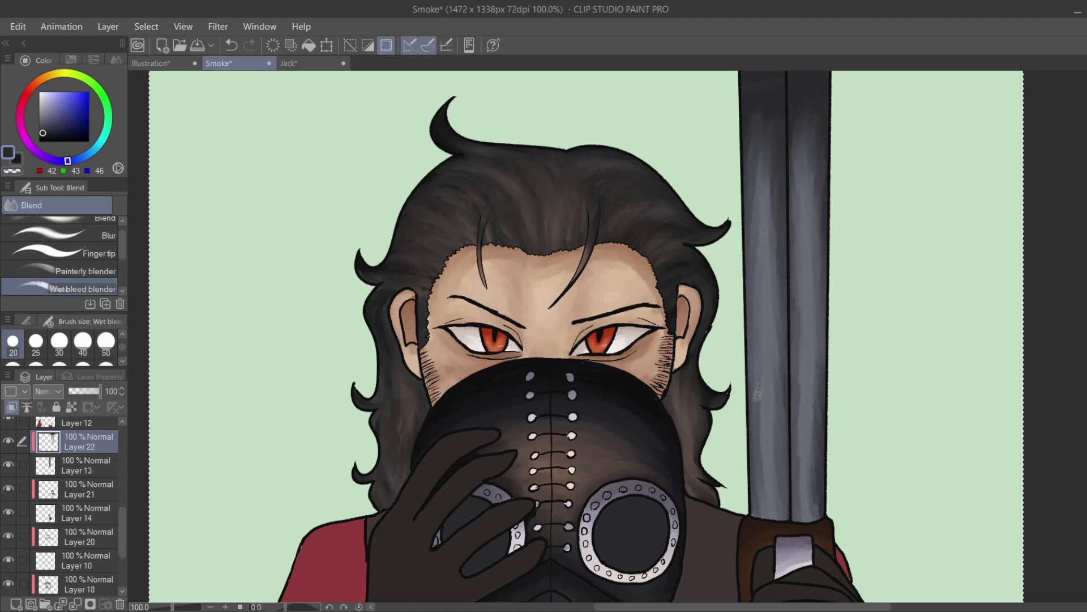
Paint warm peach highlights (225, 170, 134) on the lower part of both barrels and blend them.
click(38, 81)
click(60, 96)
key(b)
drag(777, 521, 770, 453)
drag(801, 513, 809, 362)
mouse_move(773, 453)
mouse_down()
mouse_move(770, 391)
mouse_move(768, 476)
mouse_up()
key(j)
mouse_move(772, 391)
mouse_down()
mouse_move(764, 476)
mouse_move(778, 493)
mouse_move(768, 374)
mouse_up()
drag(761, 510, 754, 399)
drag(776, 453, 774, 289)
mouse_move(774, 289)
mouse_down()
mouse_move(772, 391)
mouse_move(768, 382)
mouse_move(797, 433)
mouse_move(817, 526)
mouse_move(800, 499)
mouse_move(811, 470)
mouse_move(813, 496)
mouse_move(802, 413)
mouse_up()
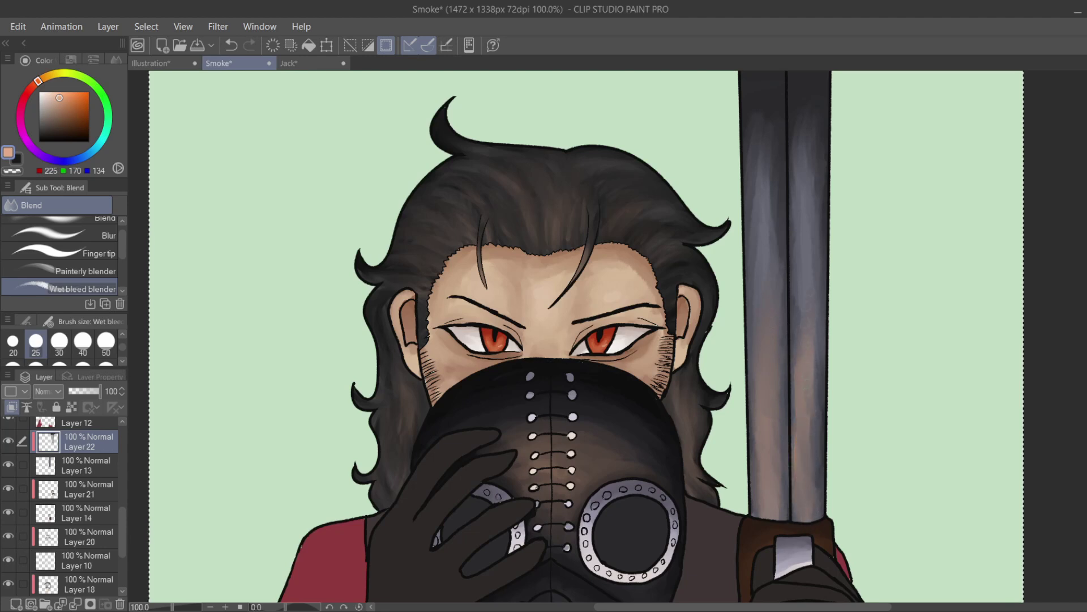
Extend the peach highlights up both barrels and blend them into the dark upper area.
key(b)
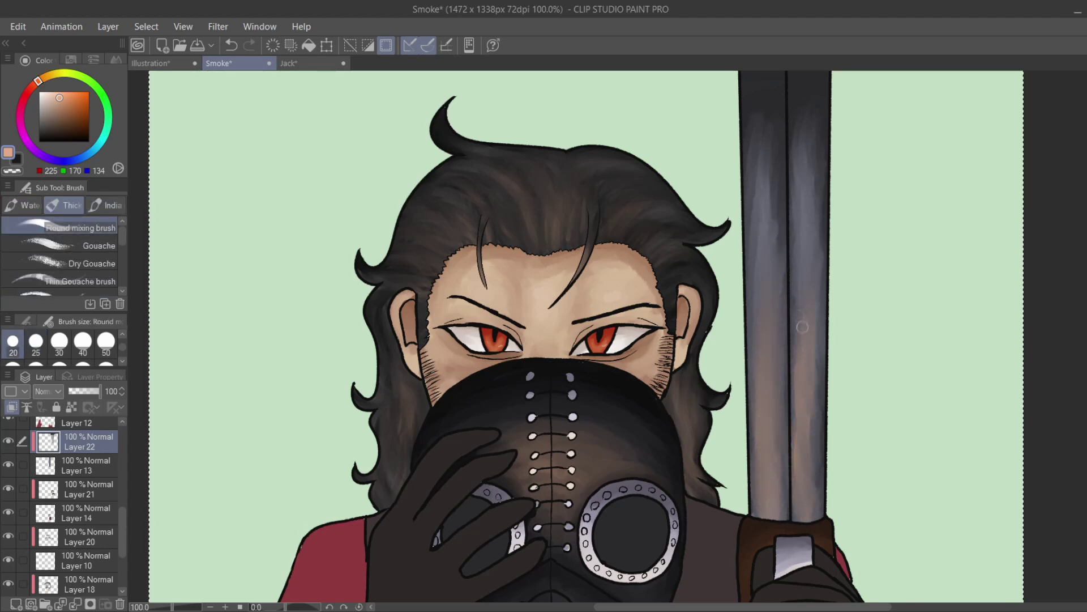
drag(763, 340, 763, 221)
drag(809, 334, 809, 213)
key(j)
mouse_move(762, 340)
mouse_down()
mouse_move(780, 124)
mouse_move(815, 283)
mouse_move(804, 321)
mouse_up()
mouse_move(811, 128)
mouse_down()
mouse_move(820, 236)
mouse_move(763, 113)
mouse_move(755, 170)
mouse_move(803, 79)
mouse_move(775, 134)
mouse_up()
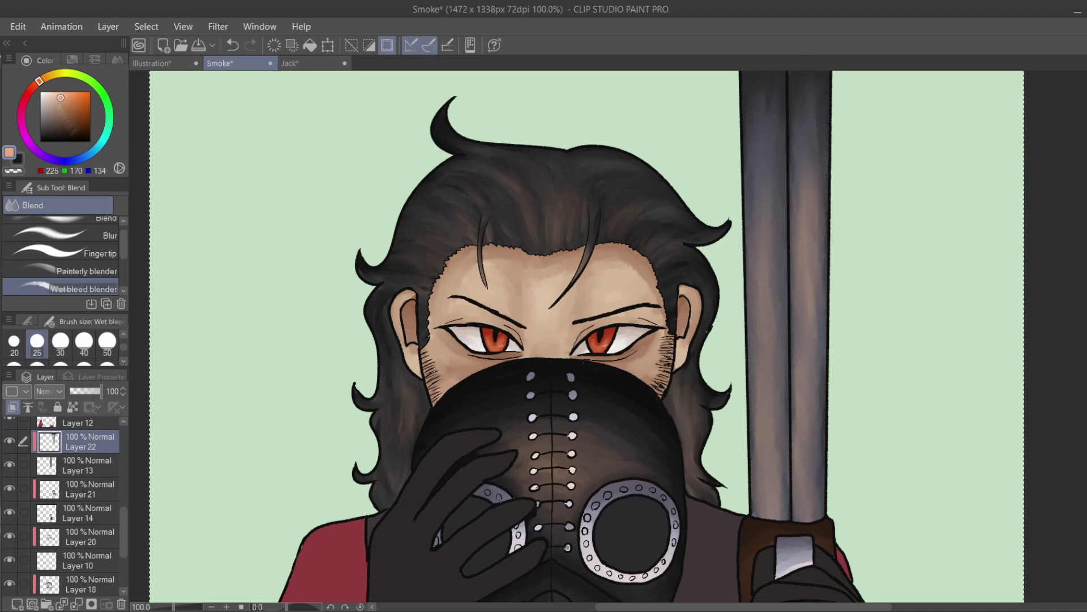
Add pale cream-pink highlights (231, 201, 181) to the lower half of each barrel and blend them.
key(b)
drag(804, 365, 805, 496)
drag(768, 371, 770, 498)
key(j)
mouse_move(800, 373)
mouse_down()
mouse_move(805, 512)
mouse_move(814, 504)
mouse_up()
drag(801, 335, 804, 444)
drag(771, 365, 769, 462)
drag(765, 397, 775, 499)
drag(773, 362, 783, 505)
drag(799, 419, 816, 504)
drag(806, 394, 811, 457)
Add a clipped layer above Layer 12 and begin shading the red coat at the shoulder with dark red (88, 41, 43).
scroll(566, 340, down, 3)
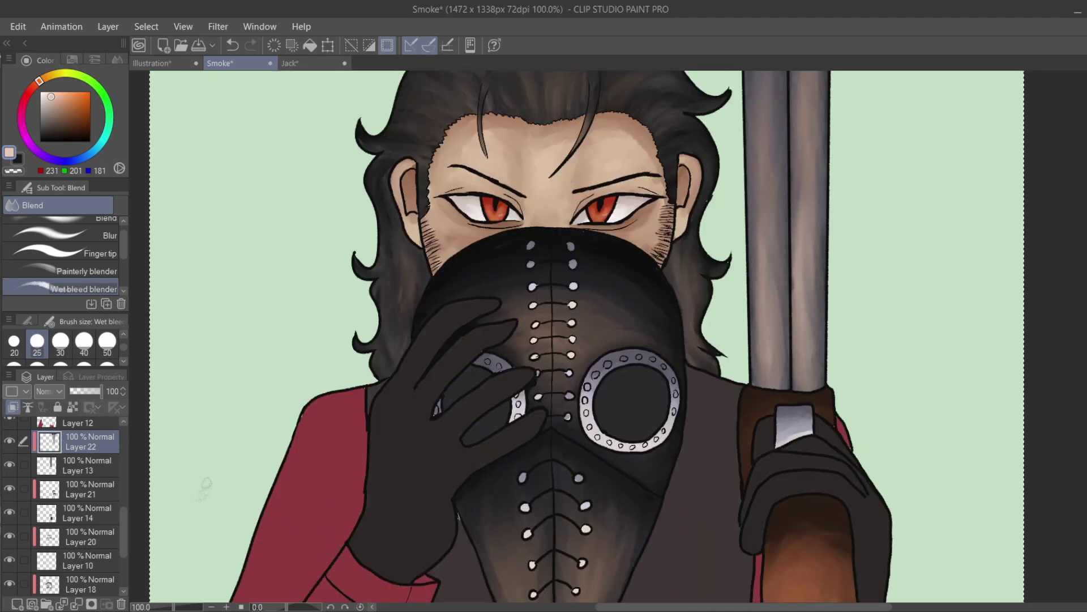
key(ctrl+shift+n)
key(ctrl+alt+g)
alt+click(300, 430)
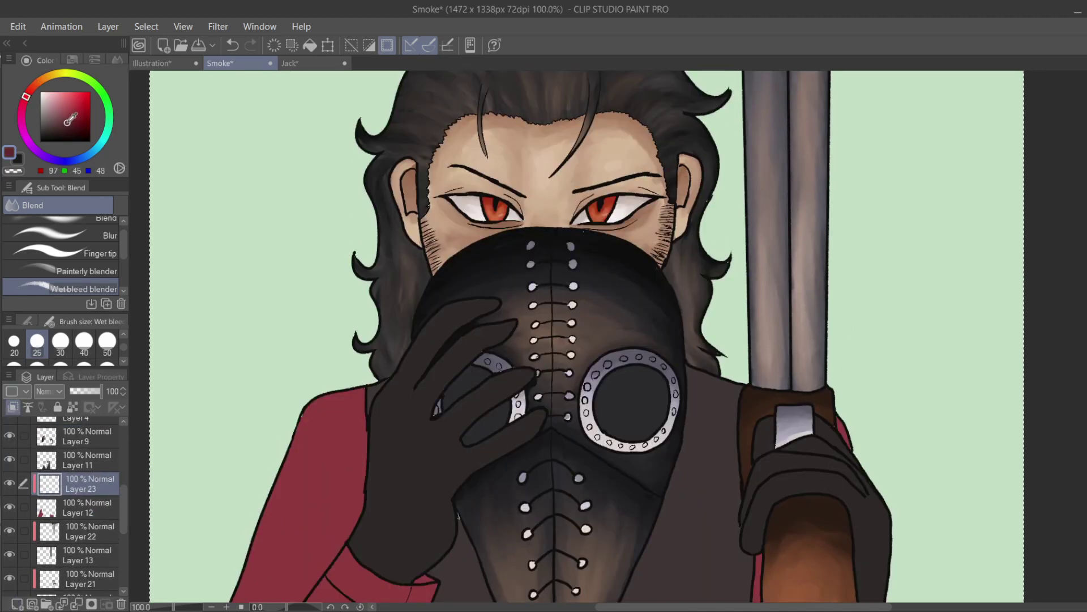
key(b)
key(ctrl+minus)
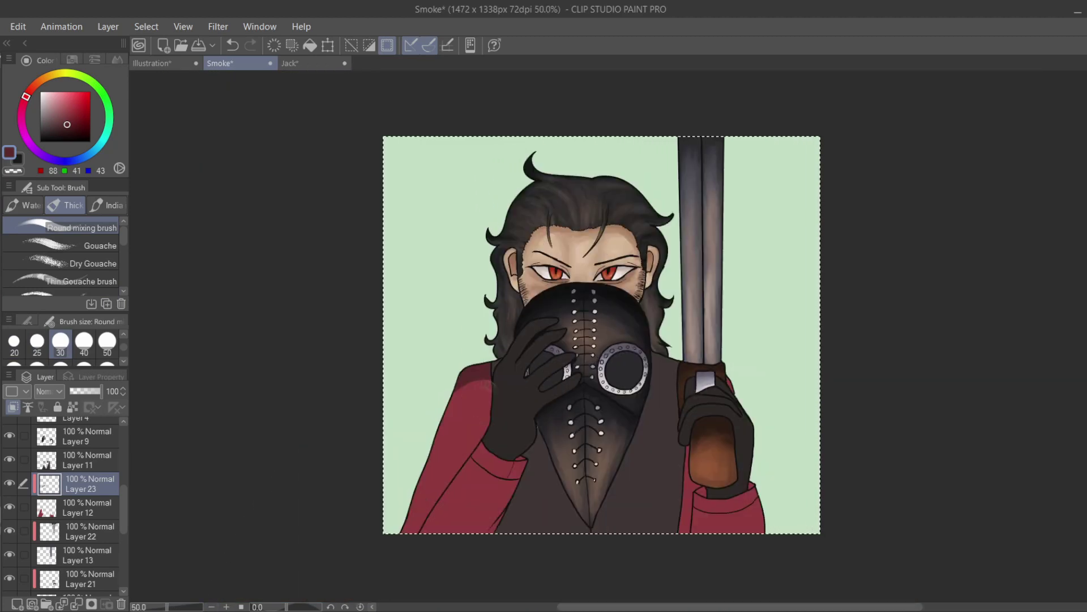
Shade the edges, folds and cuffs of both red sleeves with dark red and blend the shadows.
drag(485, 436, 524, 465)
drag(486, 378, 486, 433)
mouse_move(459, 397)
mouse_down()
mouse_move(429, 465)
mouse_move(435, 509)
mouse_up()
drag(444, 486, 410, 533)
drag(426, 468, 415, 526)
drag(753, 485, 700, 504)
drag(695, 432, 680, 531)
drag(699, 489, 677, 538)
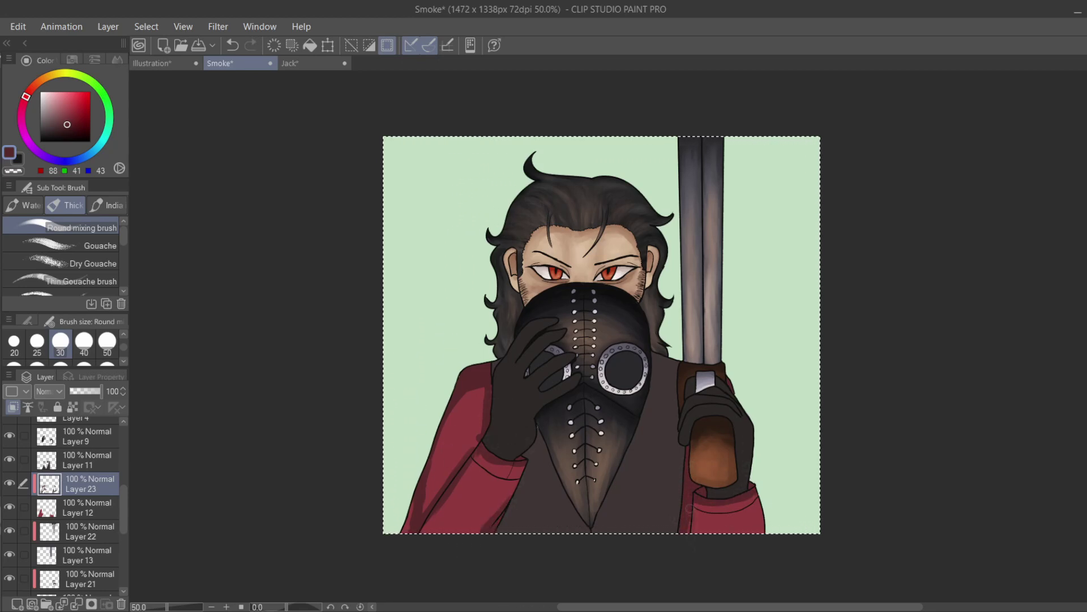
key(j)
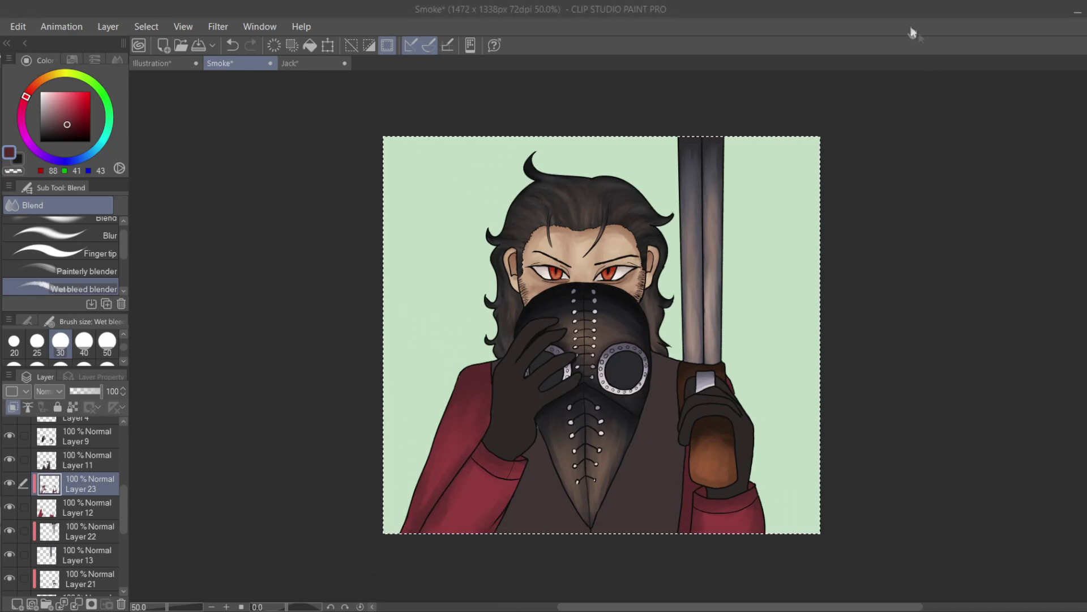
click(486, 434)
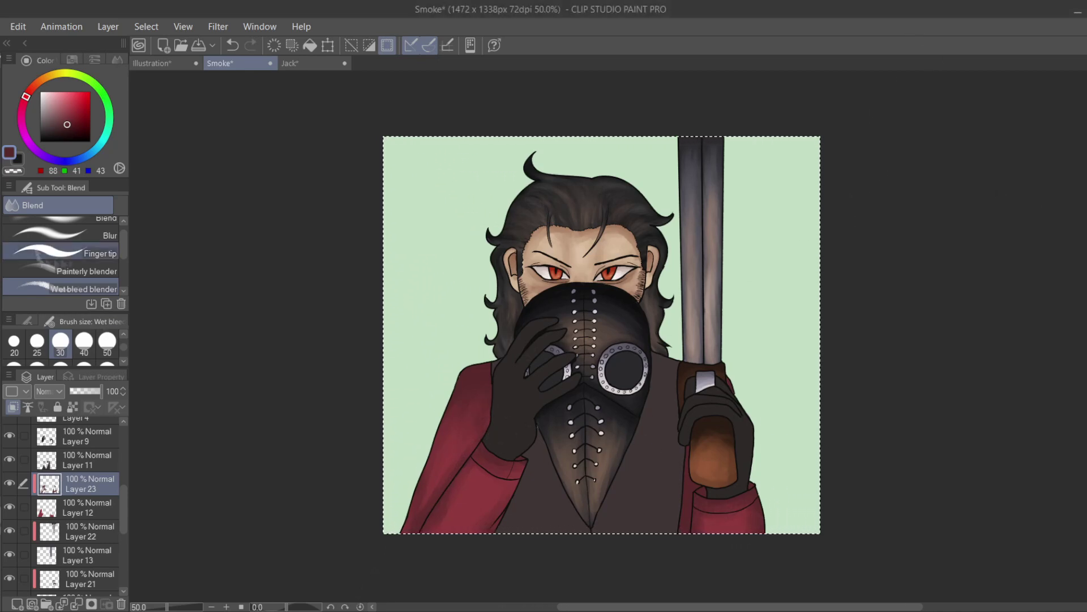
Try salmon highlights (182, 126, 100) on both sleeves, blend them and undo the strokes.
click(37, 83)
click(67, 110)
key(b)
drag(484, 489, 458, 532)
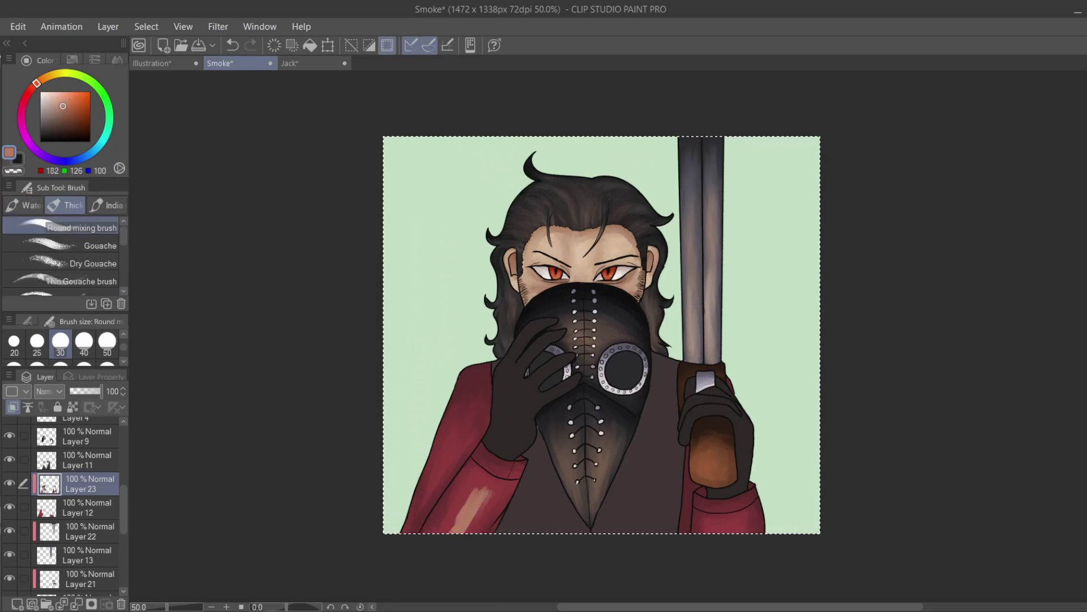
key(j)
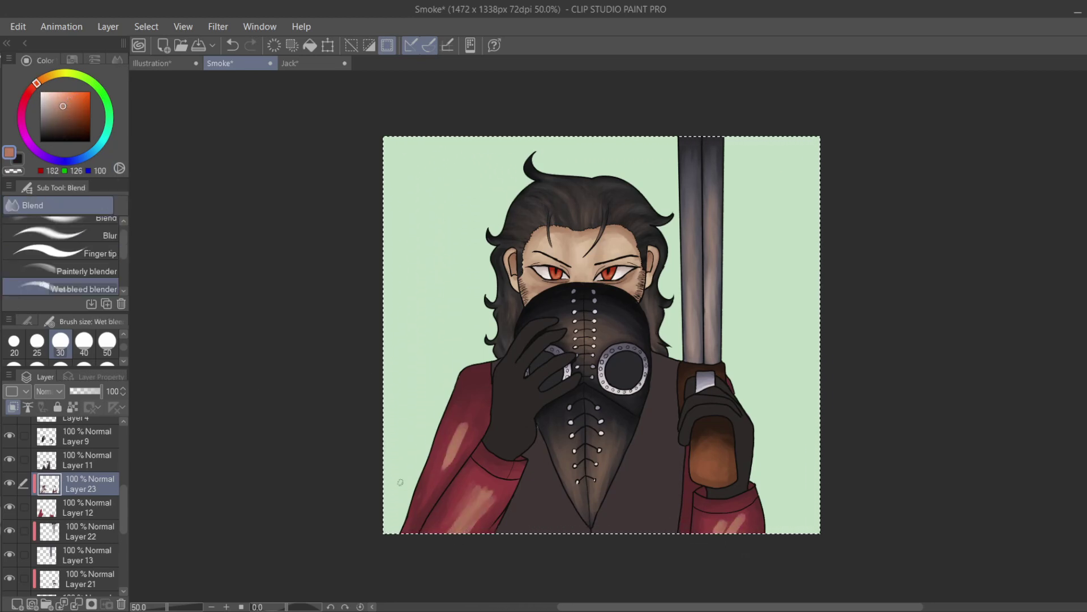
key(])
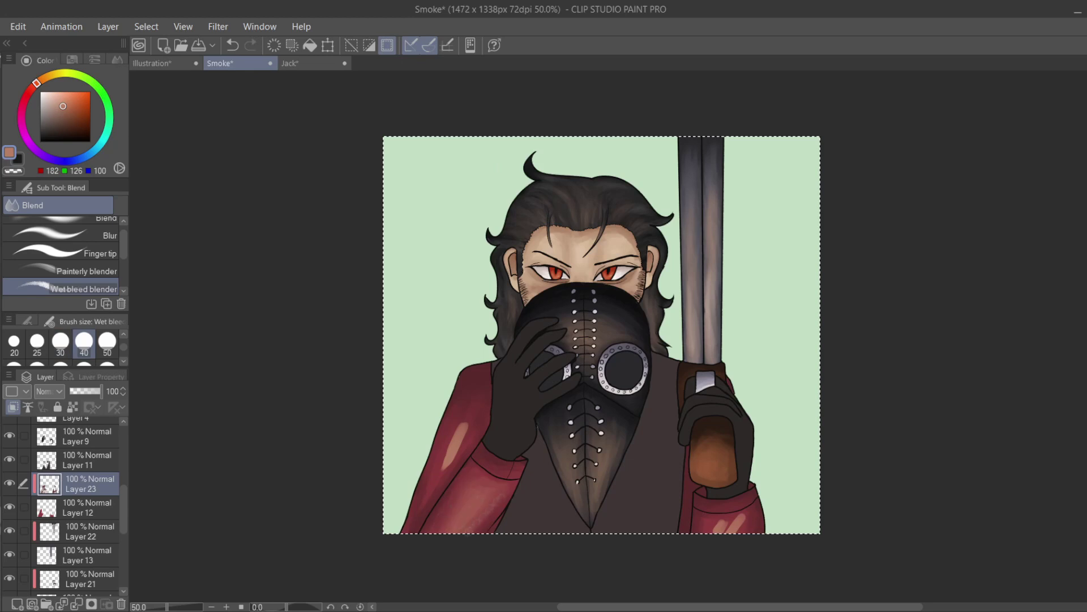
click(228, 48)
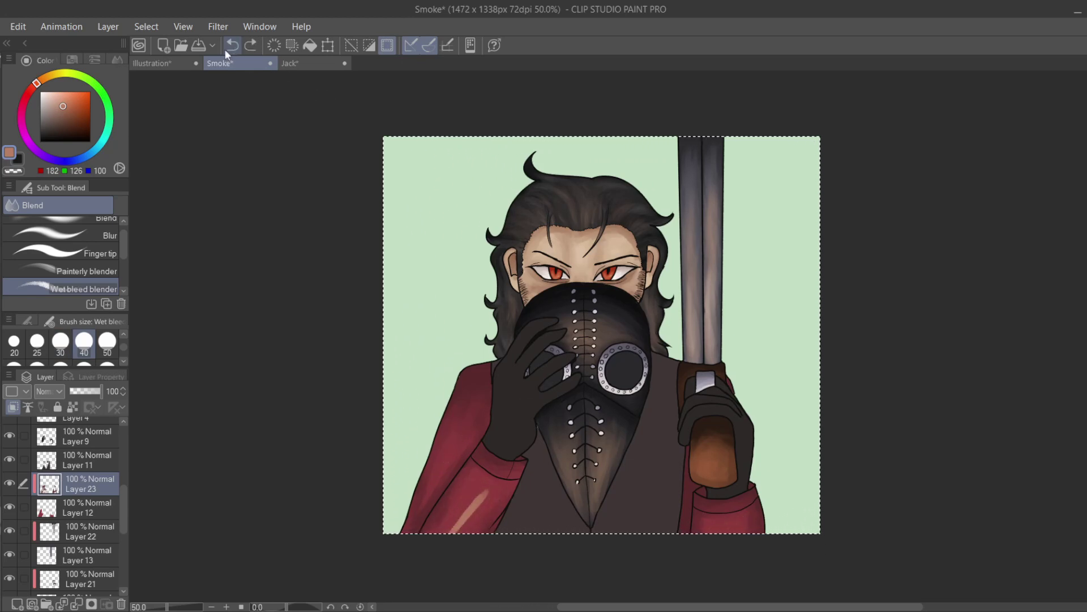
Paint orange-brown highlights (182, 107, 72) on both sleeves and blend them into the red.
key(b)
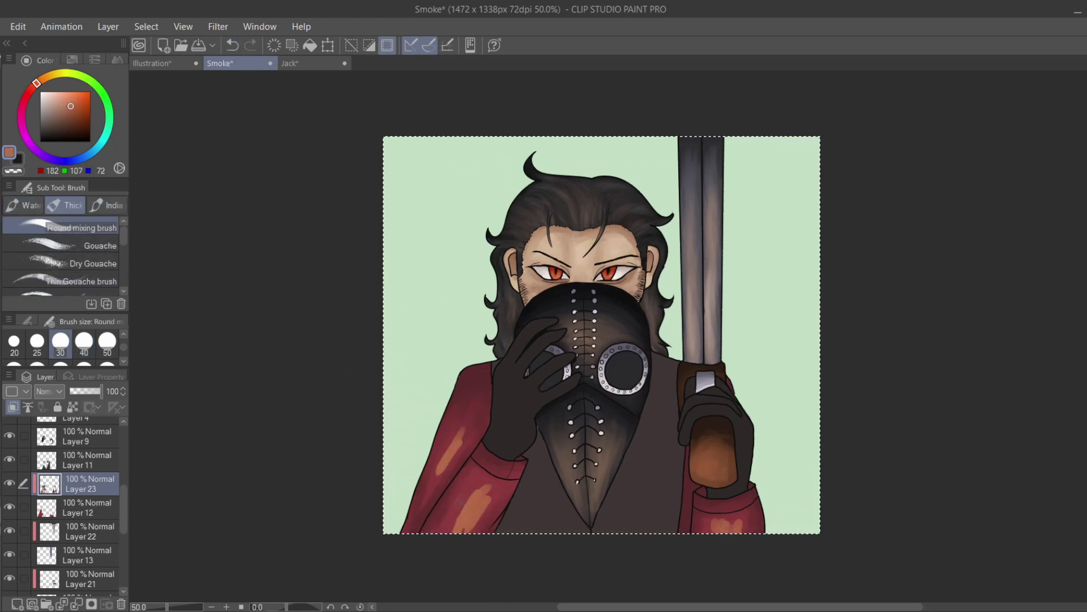
key(j)
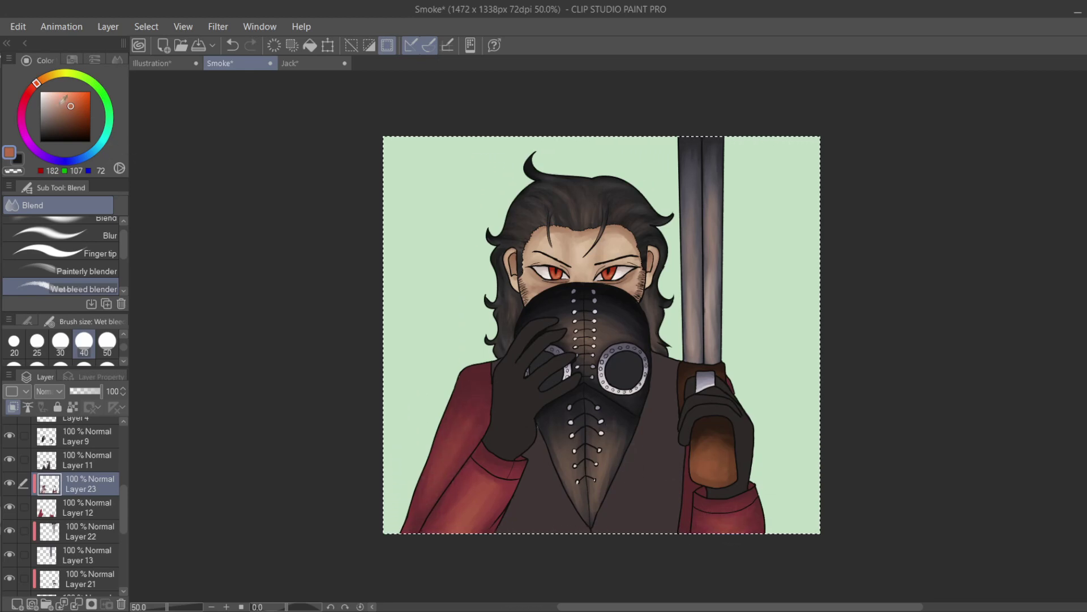
alt+click(476, 497)
key(b)
key(j)
Darken the top of the red coat's shoulder beside the raised hand with dark red (64, 30, 31) and blend it.
alt+click(464, 371)
key(b)
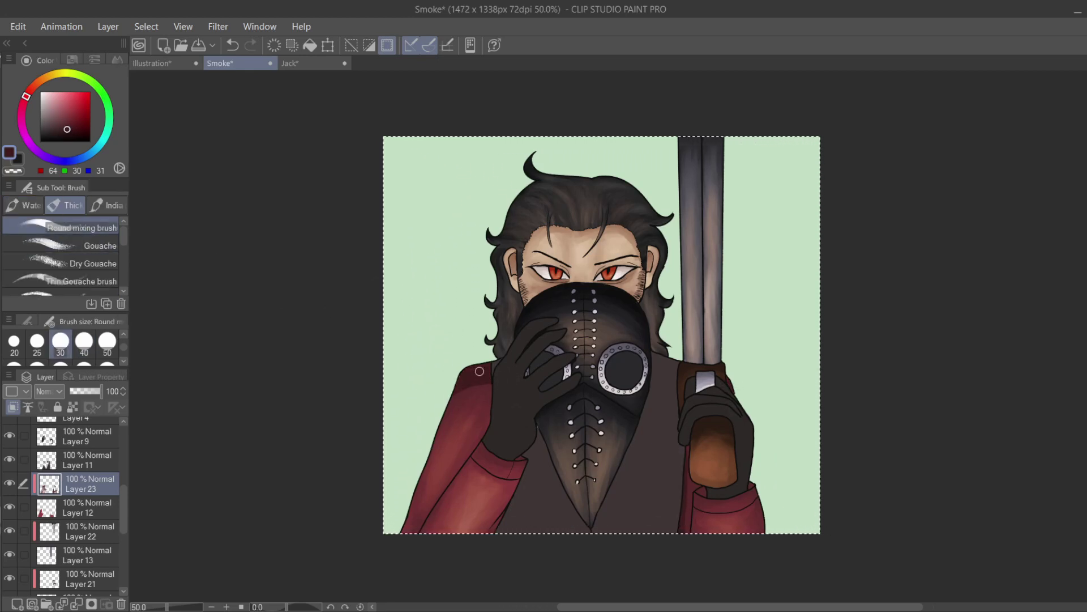
key(j)
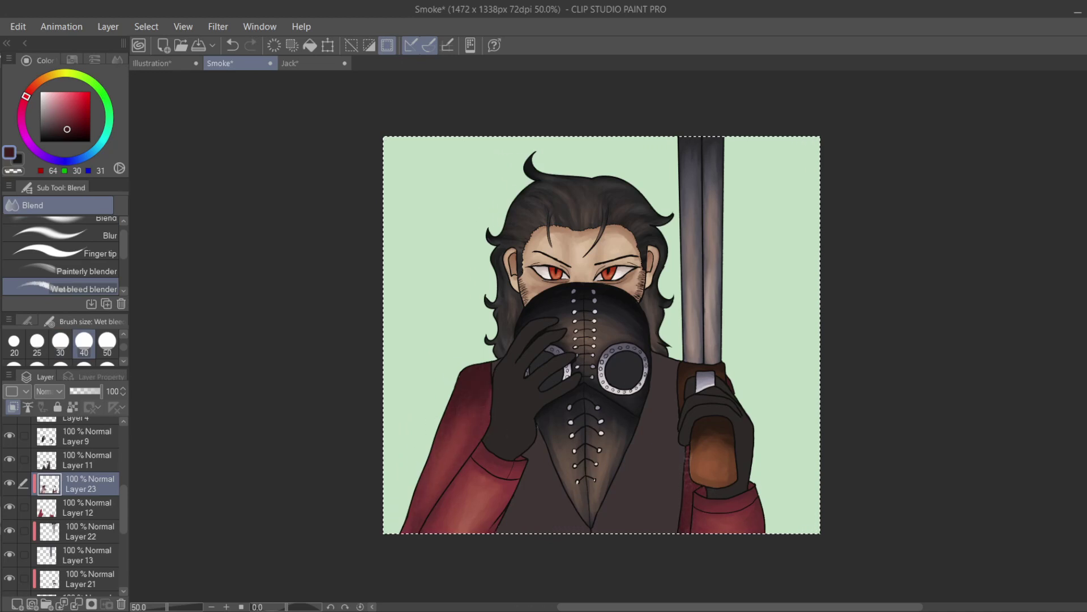
Add a clipped layer above Layer 11 and paint near-black (33, 30, 30) shadows along the vest's edges and beside the mask.
click(85, 460)
click(17, 603)
click(13, 406)
alt+click(512, 396)
key(b)
mouse_move(682, 371)
mouse_down()
mouse_move(654, 377)
mouse_move(674, 379)
mouse_move(674, 416)
mouse_move(682, 403)
mouse_move(676, 498)
mouse_up()
drag(657, 481, 683, 533)
mouse_move(645, 409)
mouse_down()
mouse_move(606, 513)
mouse_move(598, 506)
mouse_up()
mouse_move(521, 444)
mouse_down()
mouse_move(536, 459)
mouse_move(513, 504)
mouse_up()
drag(516, 493, 501, 530)
drag(672, 390, 674, 532)
Blend the dark vest shadows on both sides of the mask's tip with the Wet bleed blender.
key(j)
drag(680, 490, 651, 543)
drag(667, 405, 590, 543)
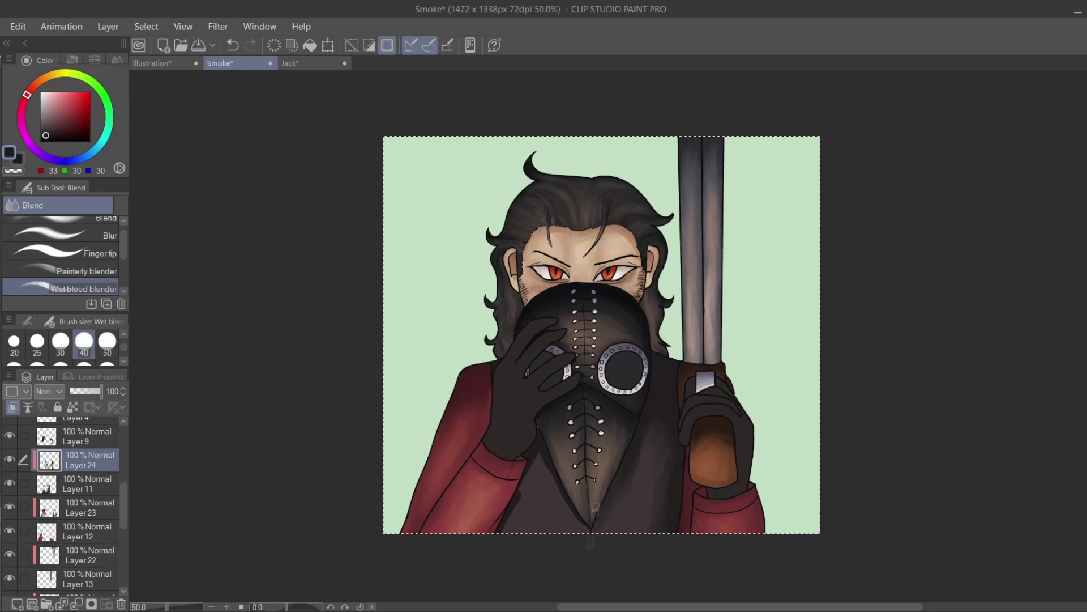
drag(530, 458, 567, 491)
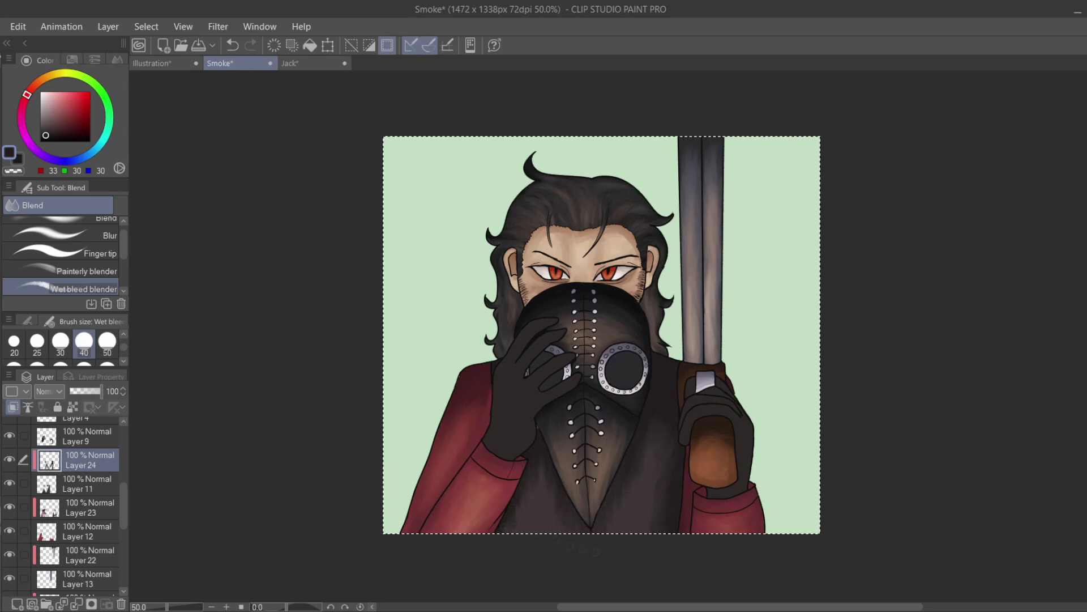
Touch up the vest's flat base on Layer 11 with the Textured pen in dark grey (63, 54, 54).
click(85, 483)
key(p)
key(ctrl+plus)
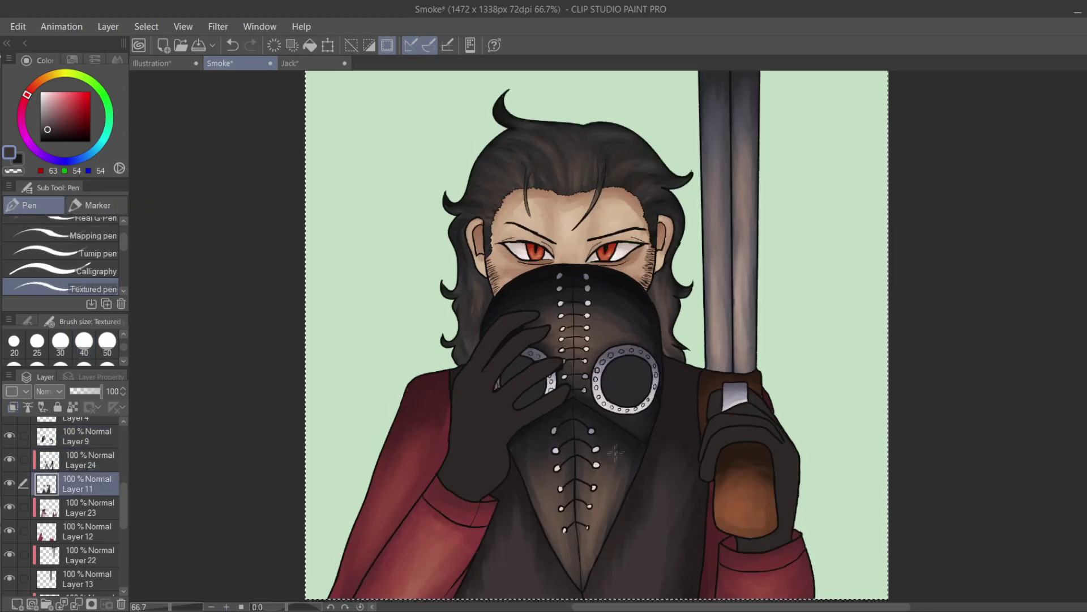
Deepen the vest shadows on Layer 24 beside the mask and at the weapon-side shoulder with near-black (18, 16, 16) and blend them.
click(85, 459)
key(b)
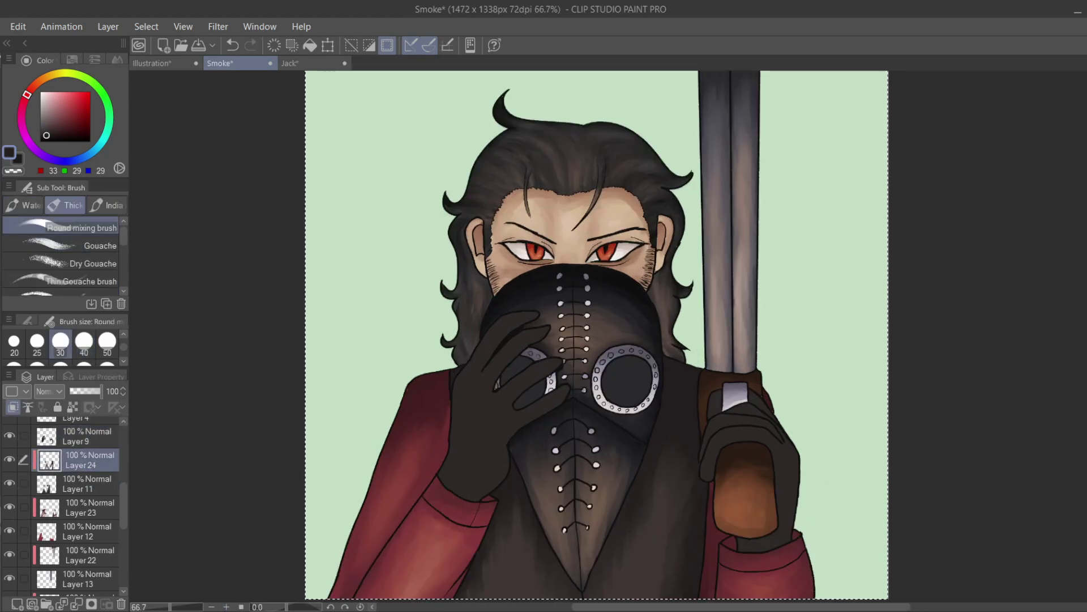
scroll(596, 334, down, 3)
key(ctrl+z)
key(j)
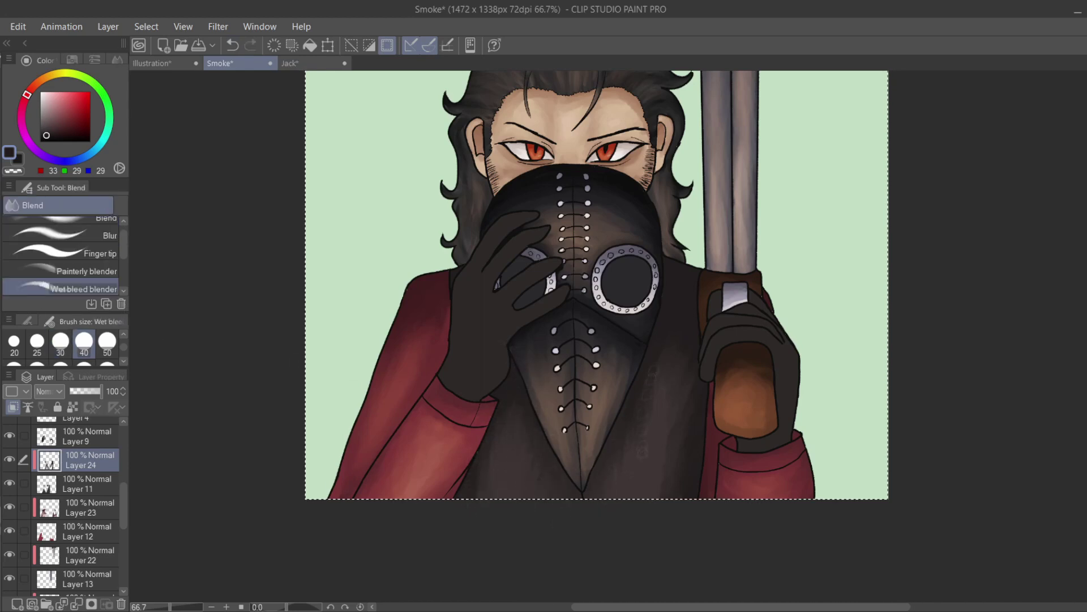
key(b)
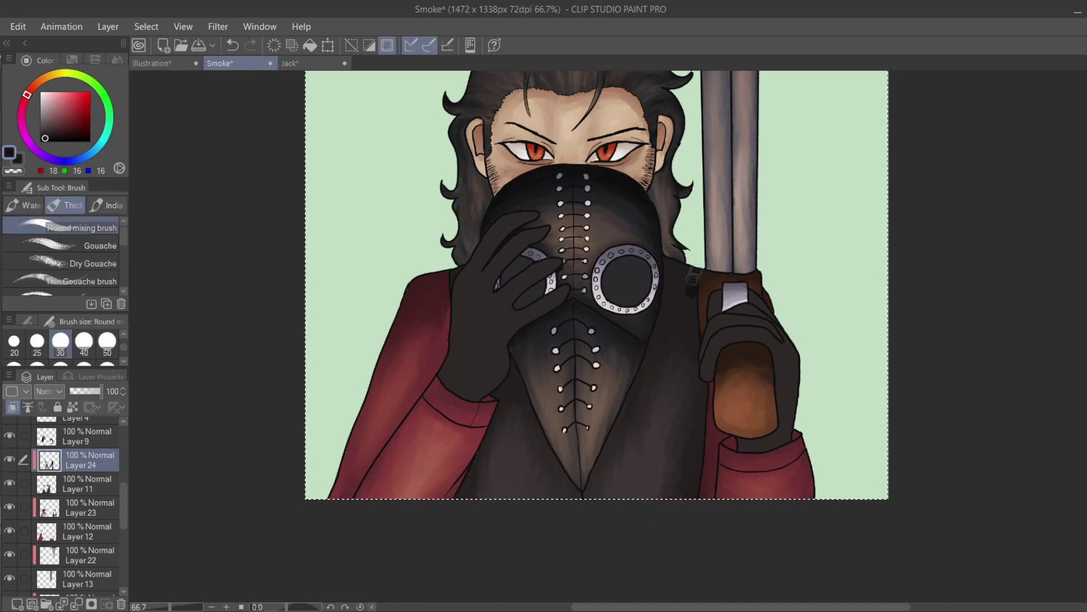
key(j)
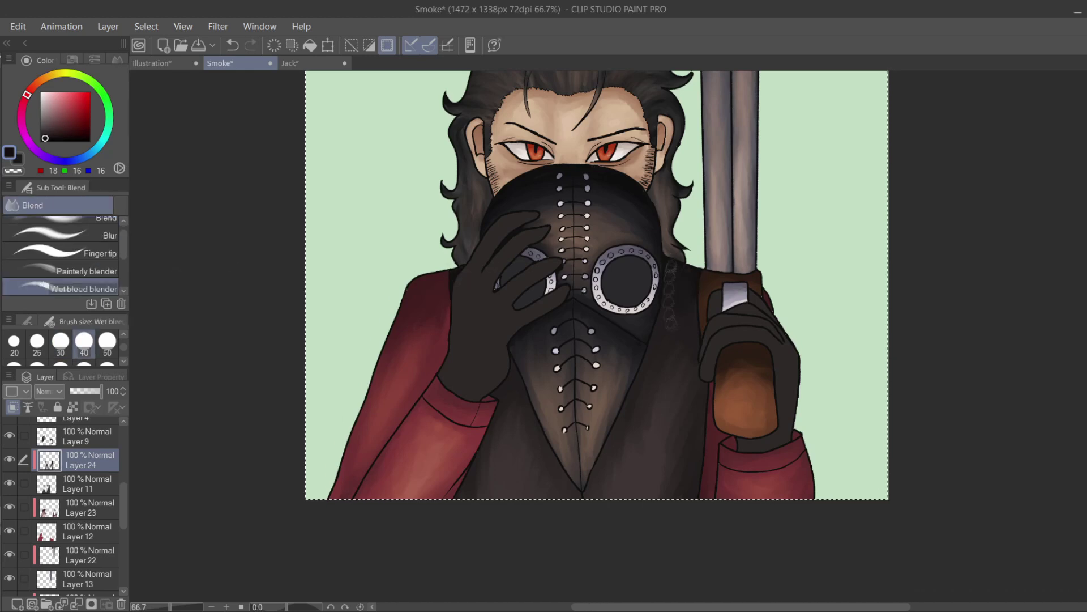
Paint beige highlights (197, 169, 148) on the lower vest on both sides of the mask's tip and blend them.
click(41, 83)
click(53, 103)
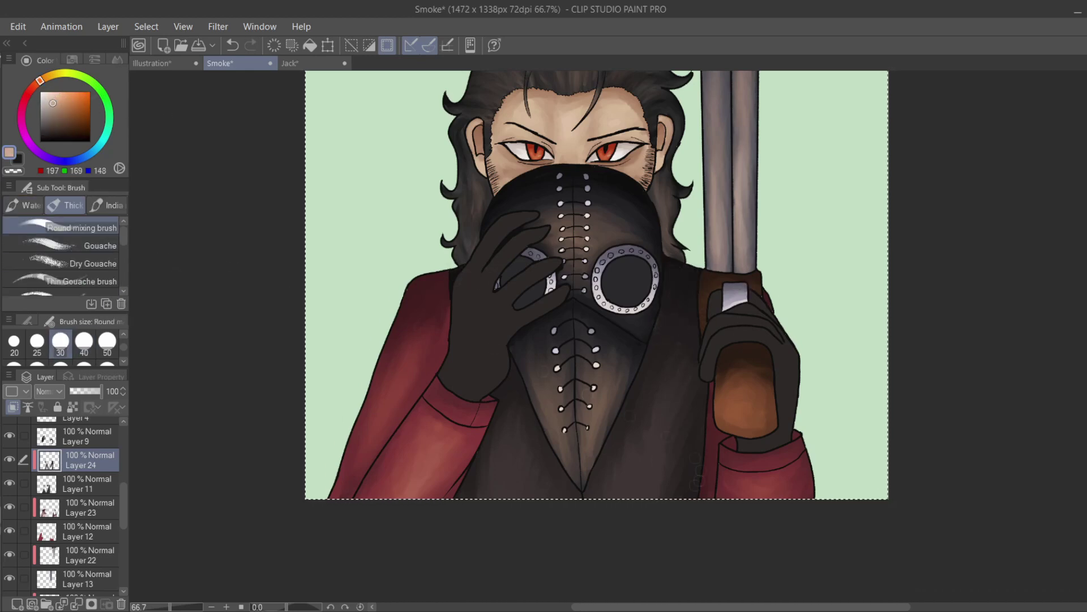
drag(660, 448, 640, 494)
drag(516, 463, 505, 497)
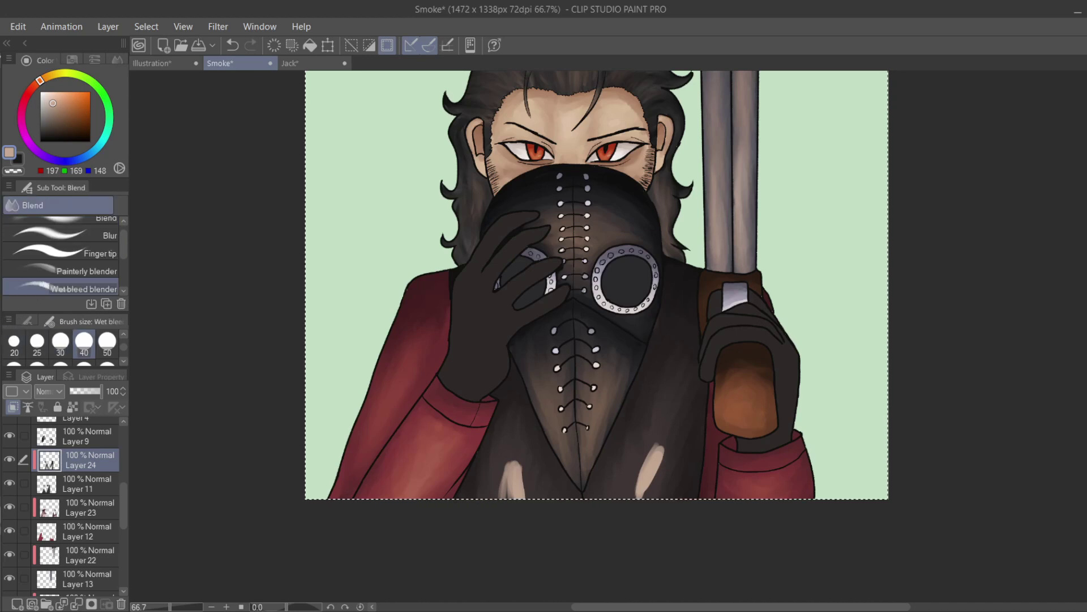
mouse_move(527, 482)
mouse_down()
mouse_move(507, 461)
mouse_move(513, 448)
mouse_up()
drag(526, 507, 516, 422)
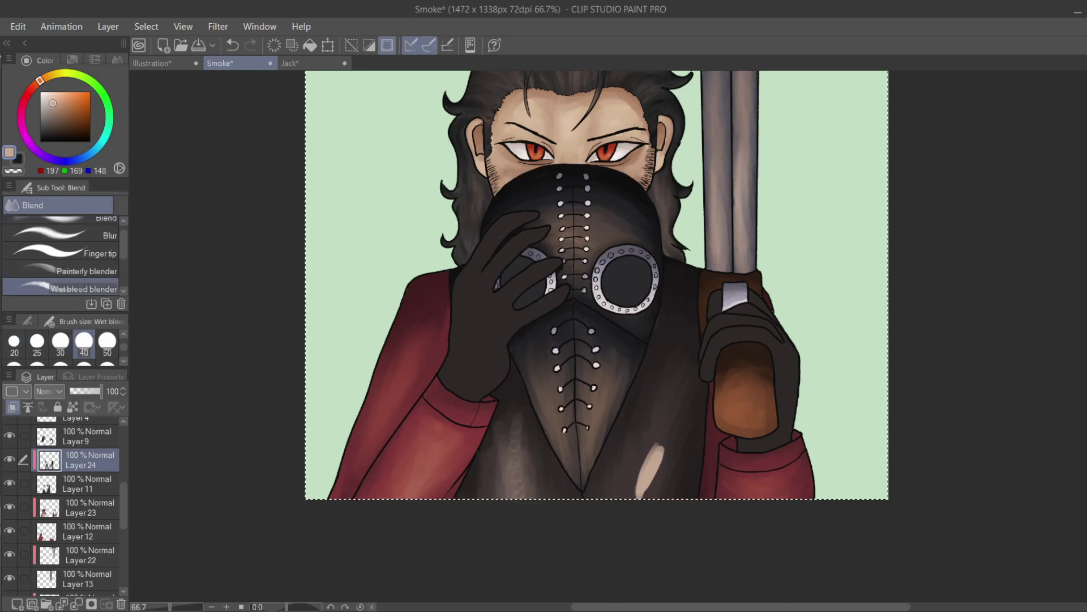
drag(524, 488, 518, 431)
mouse_move(660, 487)
mouse_down()
mouse_move(637, 412)
mouse_move(639, 492)
mouse_move(660, 507)
mouse_up()
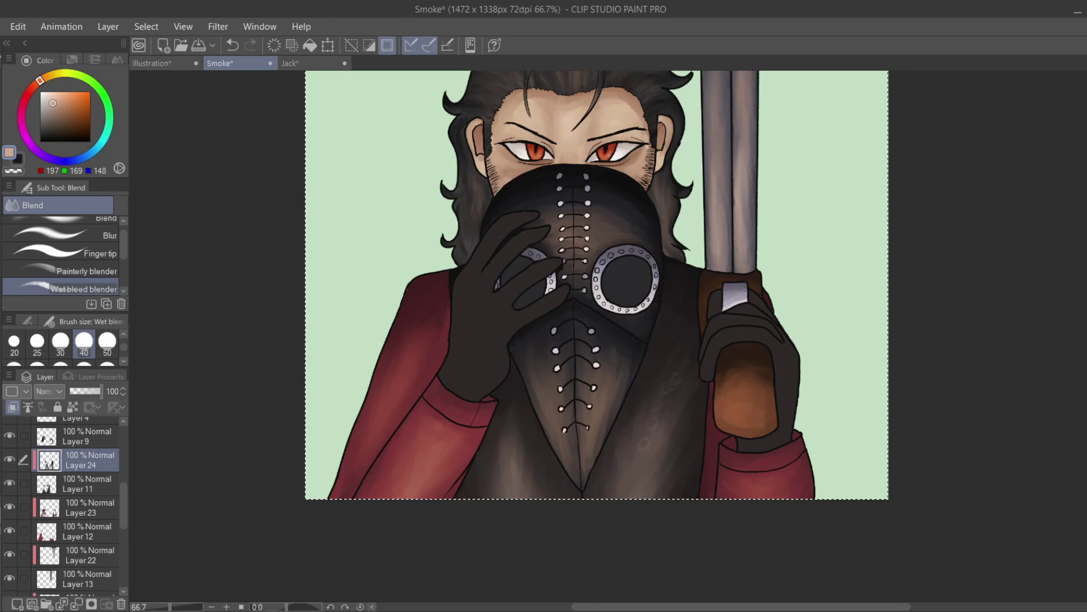
Add warmer tan highlights (203, 158, 126) along the vest's bottom edge and blend them upward.
key(e)
drag(524, 490, 543, 460)
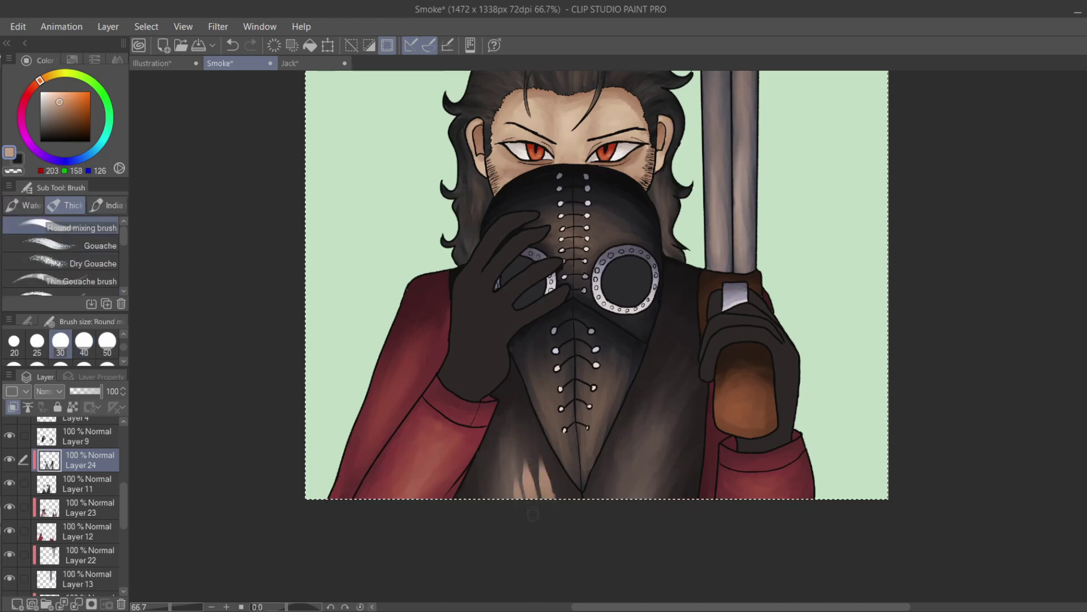
drag(634, 490, 648, 470)
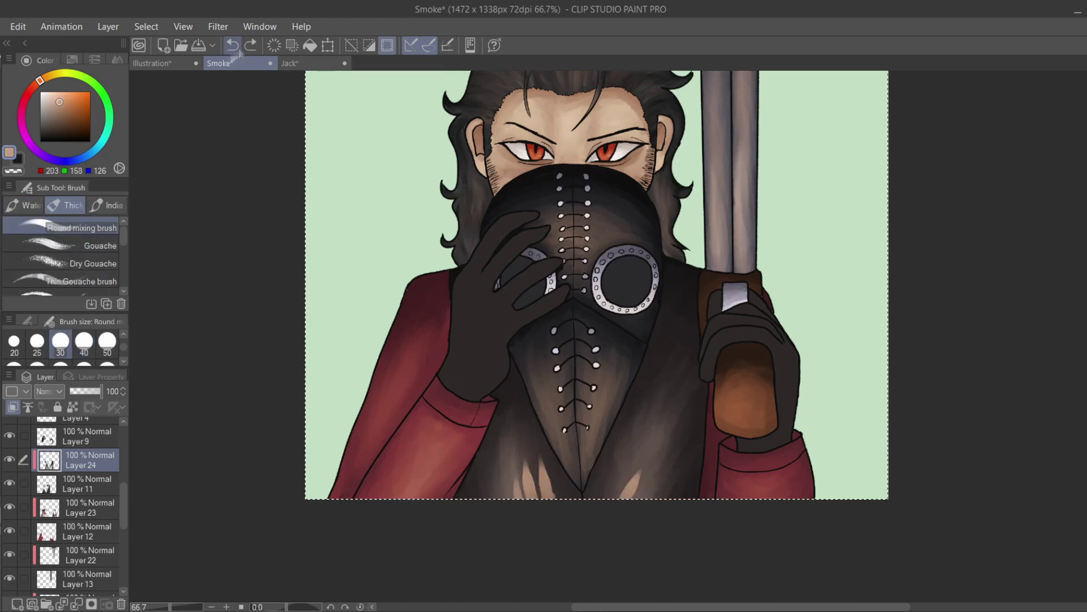
key(j)
mouse_move(524, 487)
mouse_down()
mouse_move(498, 454)
mouse_move(489, 489)
mouse_move(521, 472)
mouse_move(559, 517)
mouse_move(544, 473)
mouse_up()
mouse_move(625, 487)
mouse_down()
mouse_move(637, 436)
mouse_move(654, 431)
mouse_move(679, 464)
mouse_move(651, 509)
mouse_up()
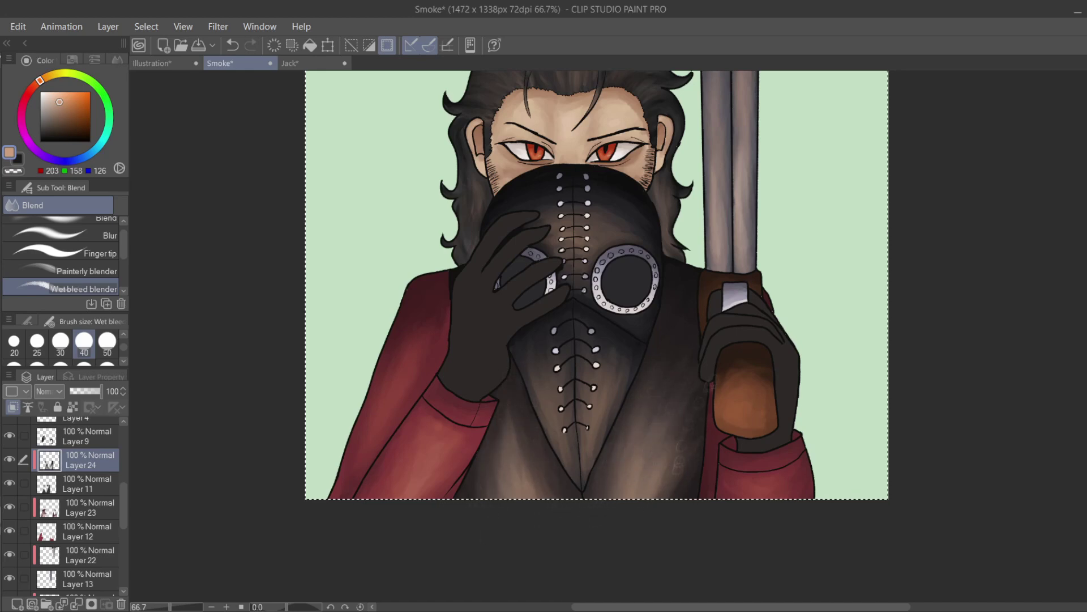
Darken the vest's shoulder beside the weapon with near-black (12, 11, 11) and blend the shadow.
alt+click(685, 272)
key(b)
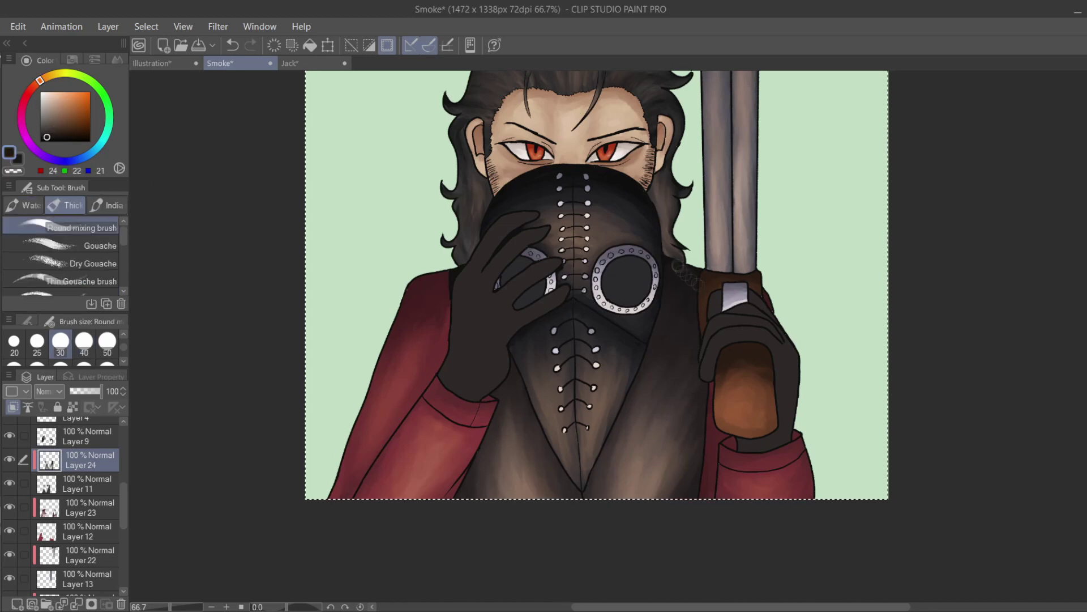
alt+click(687, 275)
mouse_move(665, 260)
mouse_down()
mouse_move(695, 271)
mouse_move(679, 309)
mouse_move(669, 299)
mouse_move(691, 306)
mouse_up()
key(j)
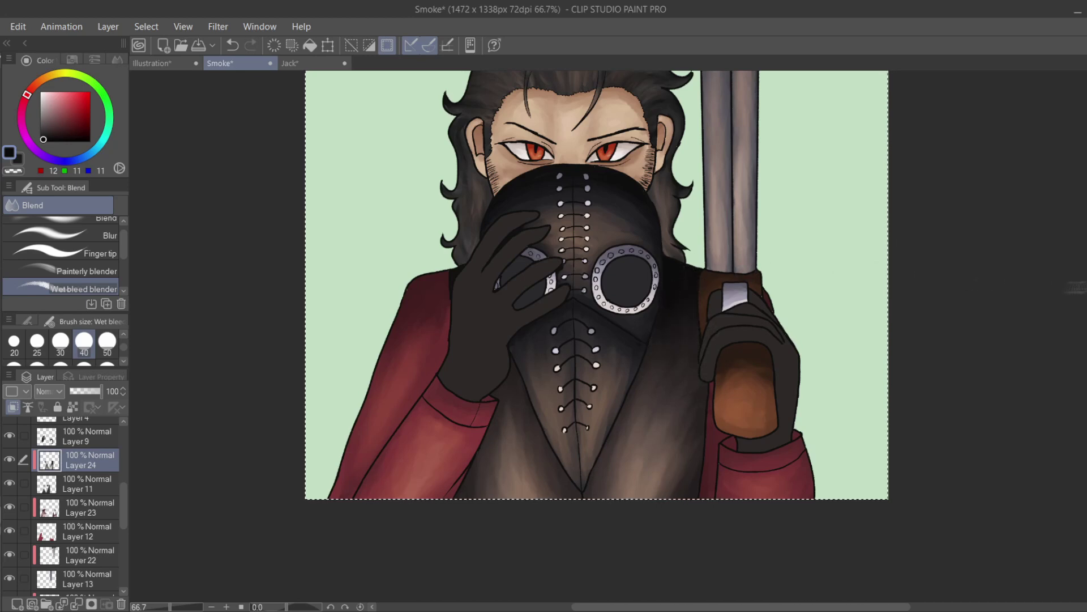
Paint near-black (17, 17, 18) shading across the mask's goggle lenses on Layer 24.
scroll(566, 357, up, 2)
click(85, 440)
alt+click(572, 320)
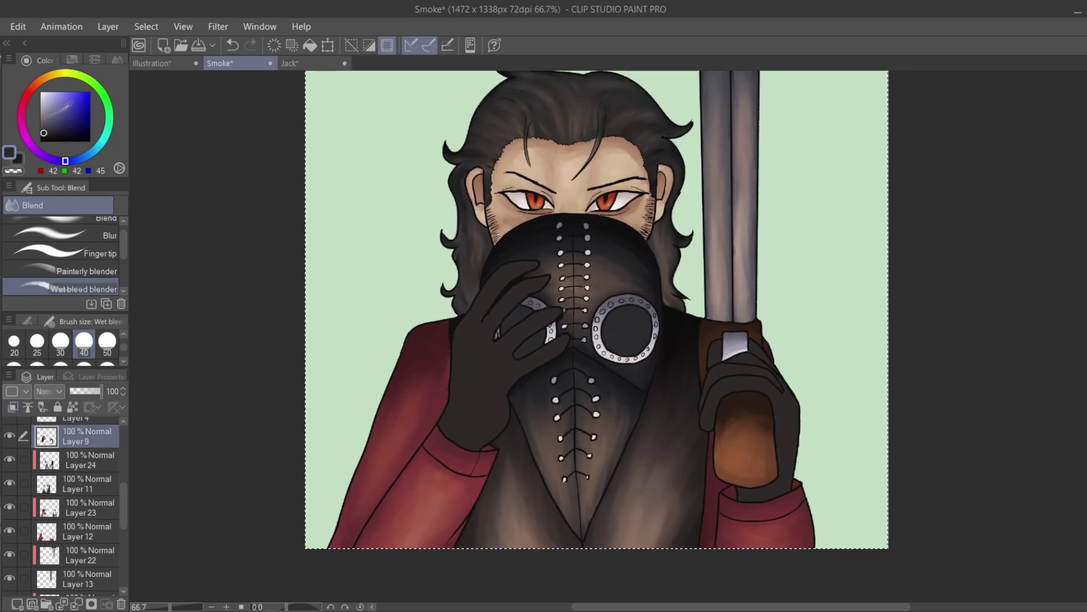
key(b)
drag(570, 323, 657, 307)
key(ctrl+z)
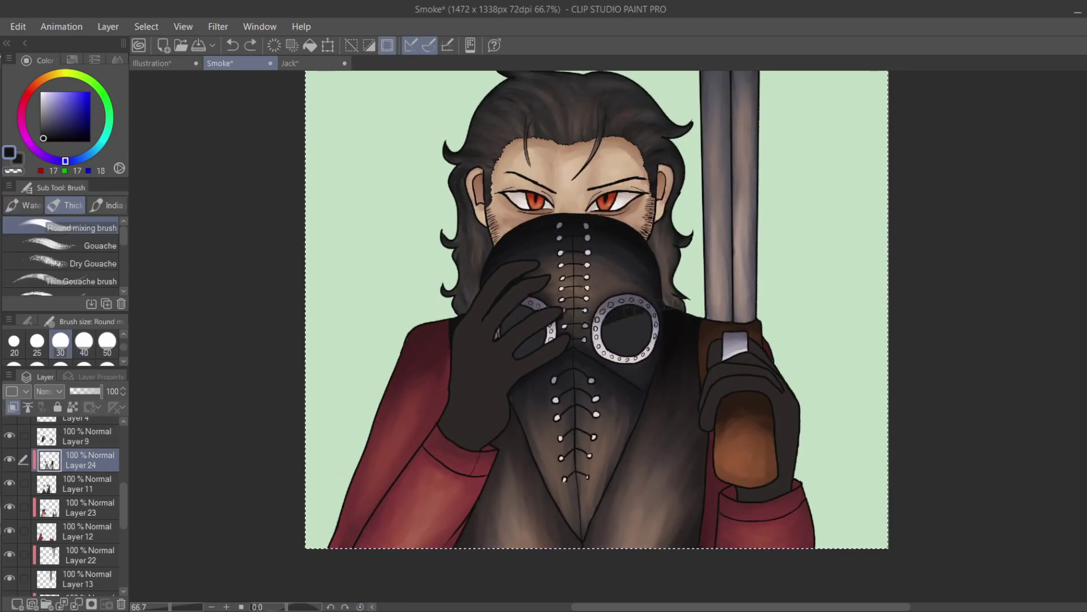
key(j)
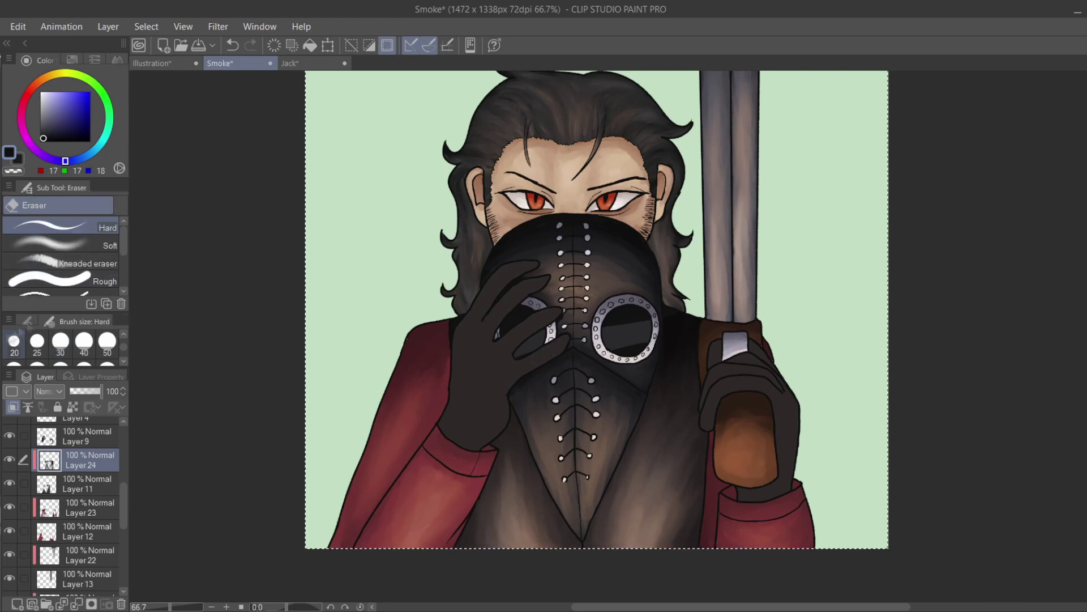
Paint a light orange reflection (219, 153, 107) across both goggle lenses and blend it into the dark glass.
drag(637, 307, 626, 348)
mouse_move(504, 338)
mouse_down()
mouse_move(652, 331)
mouse_move(544, 343)
mouse_up()
key(e)
key(j)
mouse_move(609, 334)
mouse_down()
mouse_move(651, 328)
mouse_move(650, 308)
mouse_up()
drag(529, 343, 547, 335)
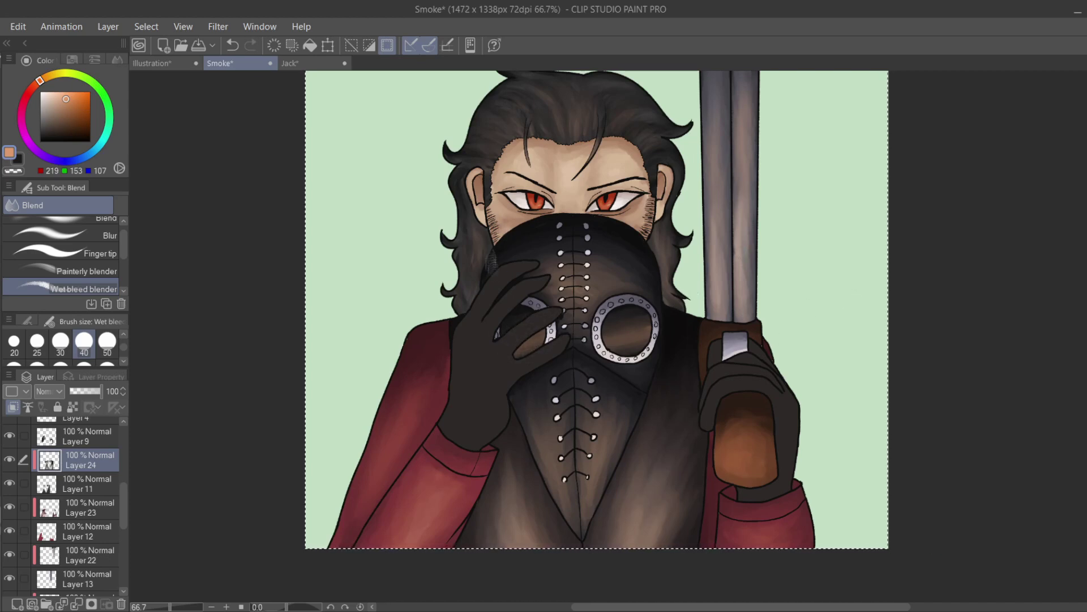
Add a clipped layer above Layer 9 and shade the glove over the mask with near-black (24, 23, 22).
click(85, 436)
click(17, 604)
click(48, 132)
key(b)
mouse_move(499, 275)
mouse_down()
mouse_move(535, 261)
mouse_move(470, 306)
mouse_up()
drag(462, 323, 441, 425)
drag(512, 292, 547, 275)
drag(504, 340, 558, 309)
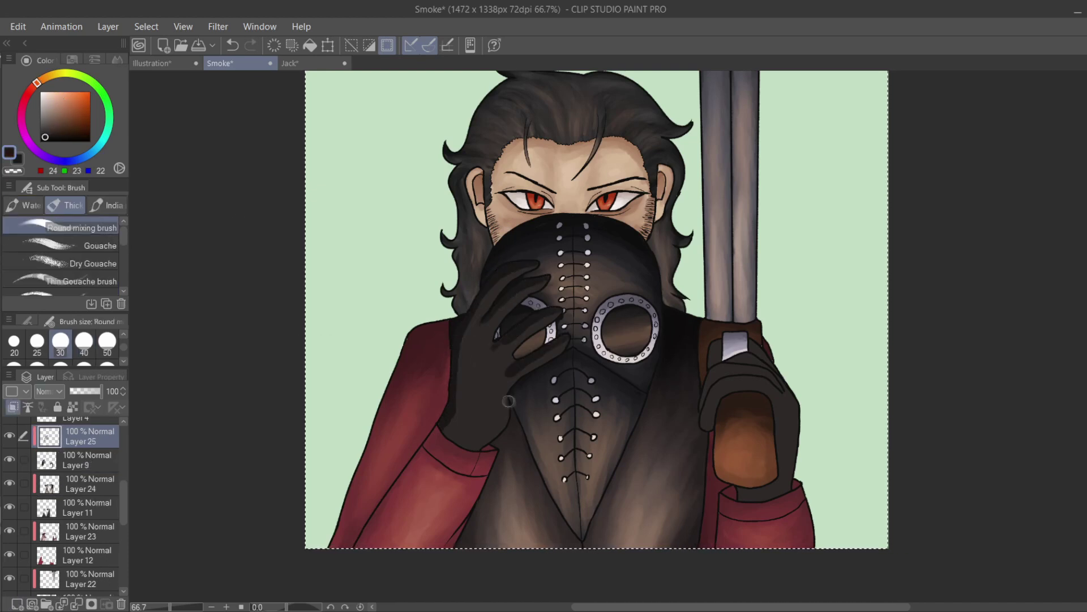
Shade the fingers of the glove gripping the weapon with the same near-black and blend the shadows on both gloves.
mouse_move(729, 366)
mouse_down()
mouse_move(767, 362)
mouse_move(776, 377)
mouse_up()
mouse_move(708, 403)
mouse_down()
mouse_move(754, 379)
mouse_move(776, 388)
mouse_up()
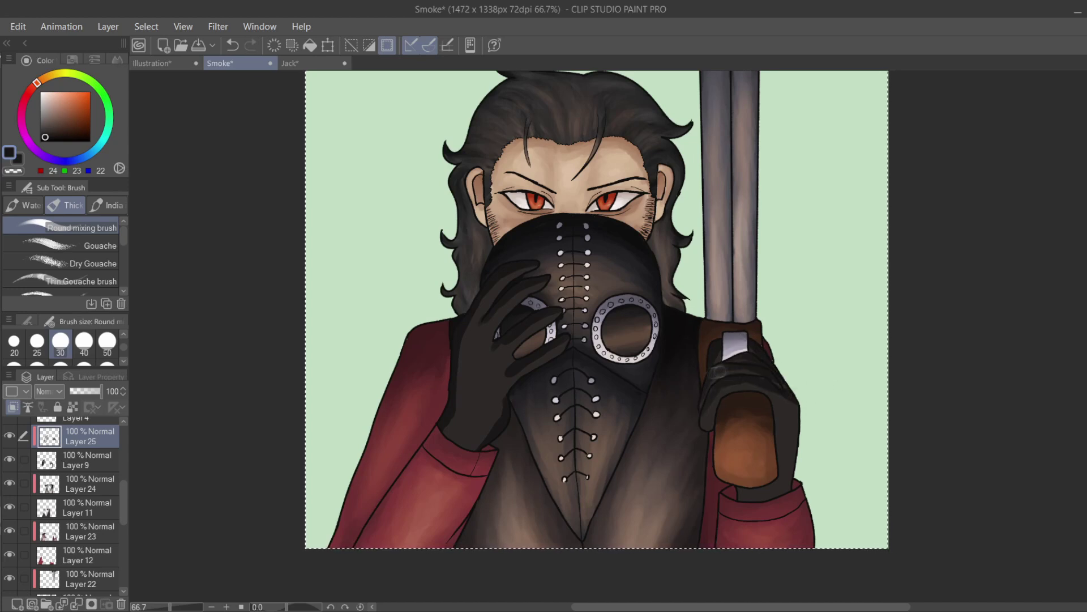
key(j)
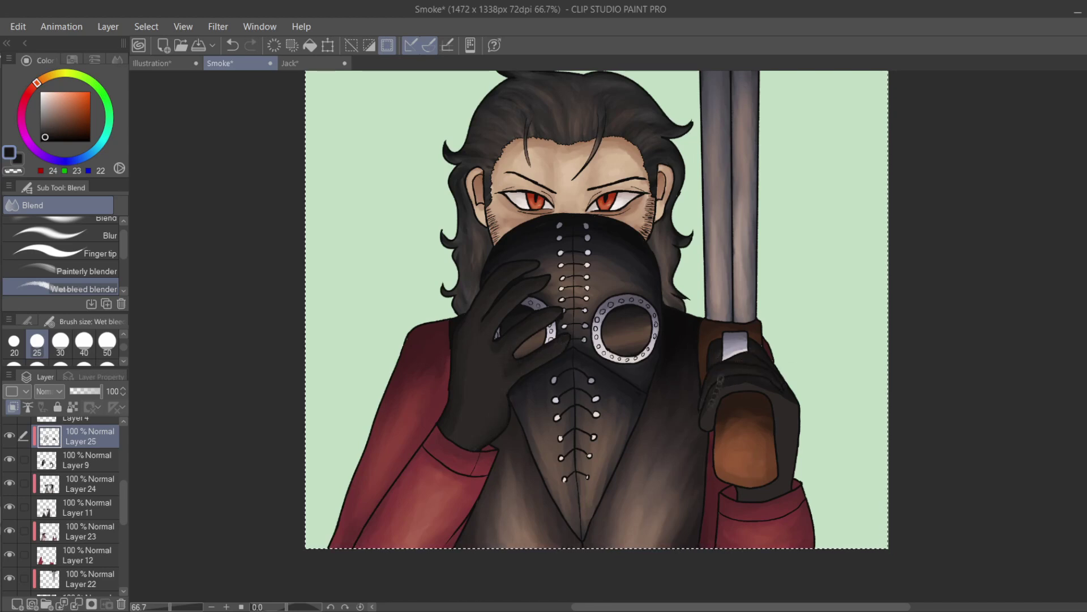
key(b)
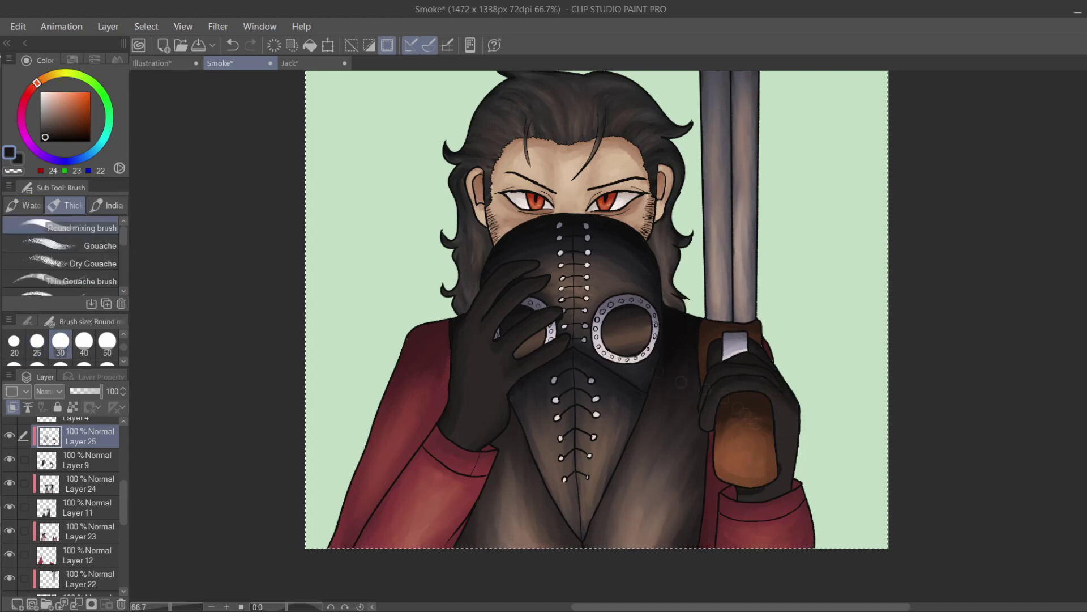
key(j)
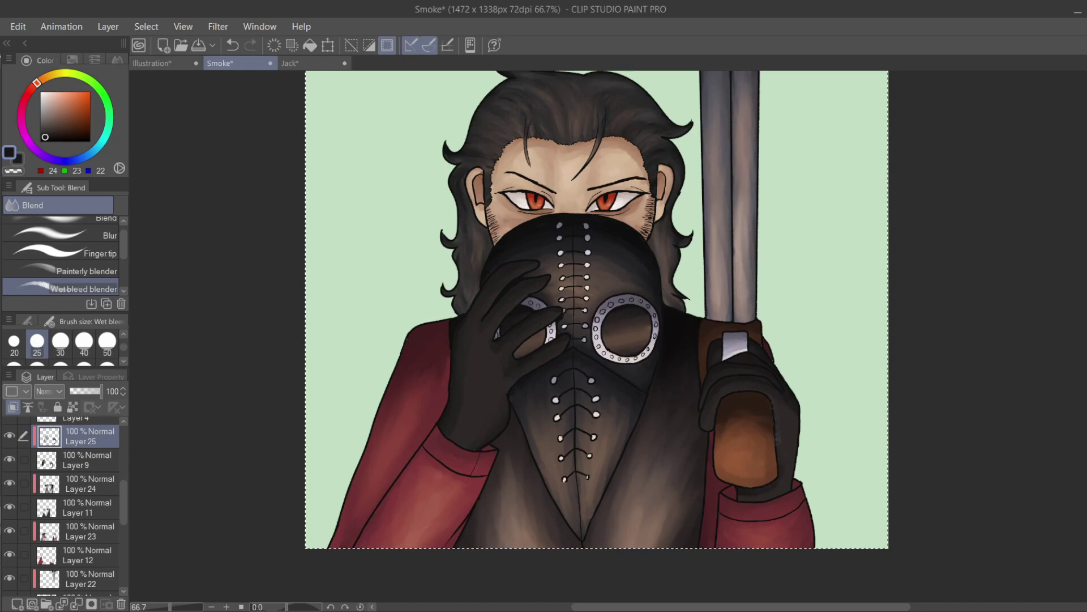
Paint orange-tan highlights (197, 130, 96) along the fingers of both gloves and the back of the raised hand.
alt+click(532, 293)
key(b)
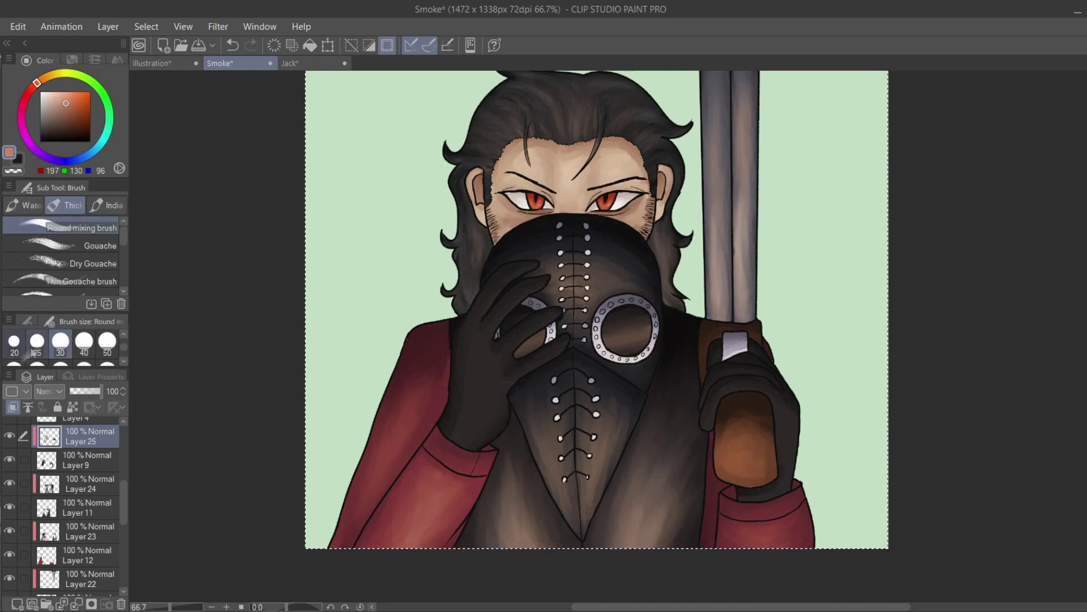
drag(533, 293, 494, 334)
drag(538, 267, 491, 308)
mouse_move(558, 315)
mouse_down()
mouse_move(510, 357)
mouse_move(519, 378)
mouse_up()
drag(731, 394, 711, 416)
drag(774, 404, 783, 449)
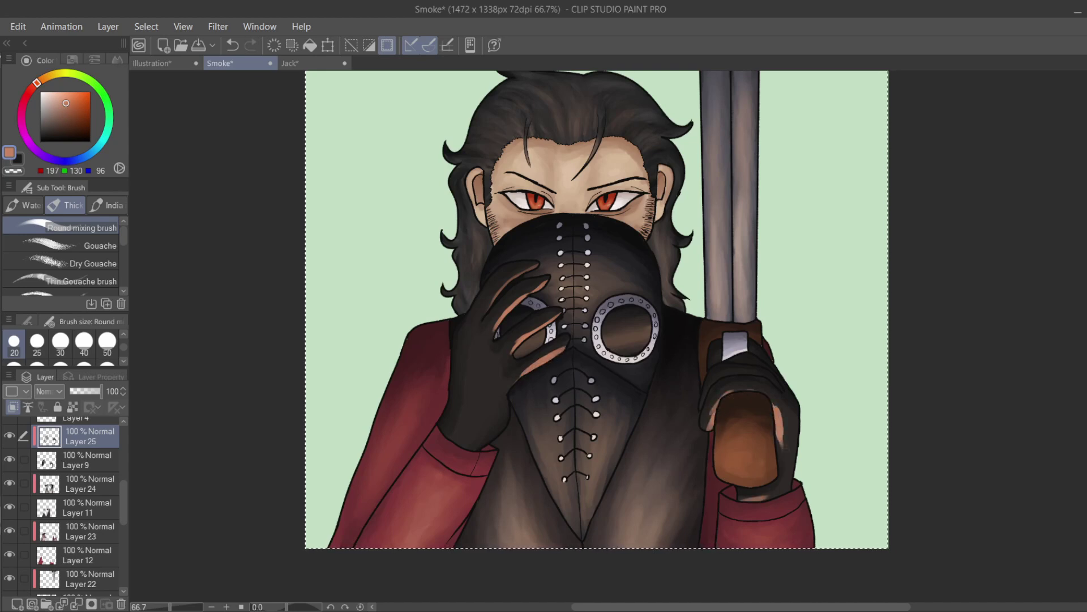
drag(486, 378, 477, 426)
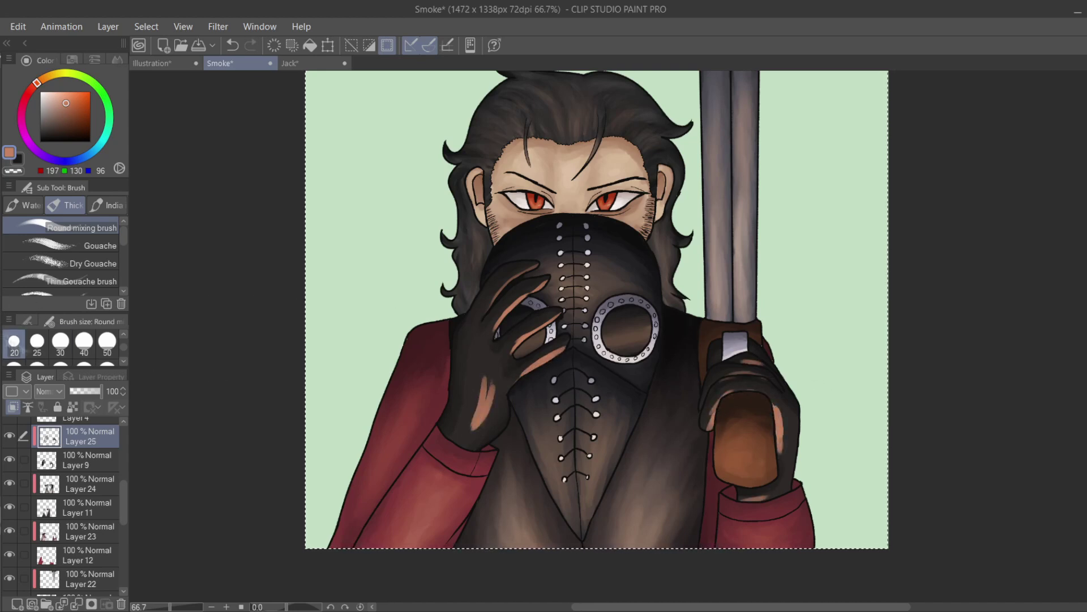
Blend the orange-tan highlights into the dark leather on both gloves with the Wet bleed blender.
key(j)
mouse_move(482, 379)
mouse_down()
mouse_move(469, 433)
mouse_move(478, 422)
mouse_up()
mouse_move(516, 376)
mouse_down()
mouse_move(569, 336)
mouse_move(510, 371)
mouse_up()
mouse_move(569, 306)
mouse_down()
mouse_move(521, 336)
mouse_move(490, 309)
mouse_up()
drag(552, 280, 504, 314)
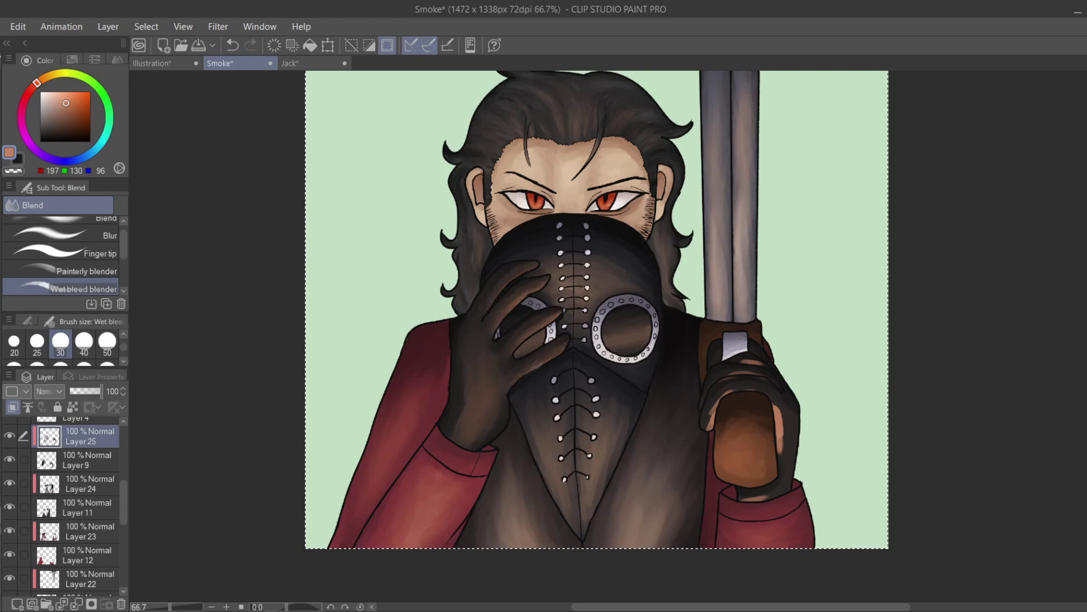
mouse_move(493, 266)
mouse_down()
mouse_move(496, 328)
mouse_move(541, 279)
mouse_move(512, 297)
mouse_up()
mouse_move(717, 430)
mouse_down()
mouse_move(714, 397)
mouse_move(778, 460)
mouse_move(748, 501)
mouse_move(782, 402)
mouse_move(702, 432)
mouse_up()
mouse_move(751, 364)
mouse_down()
mouse_move(712, 386)
mouse_move(753, 386)
mouse_move(730, 399)
mouse_move(736, 367)
mouse_up()
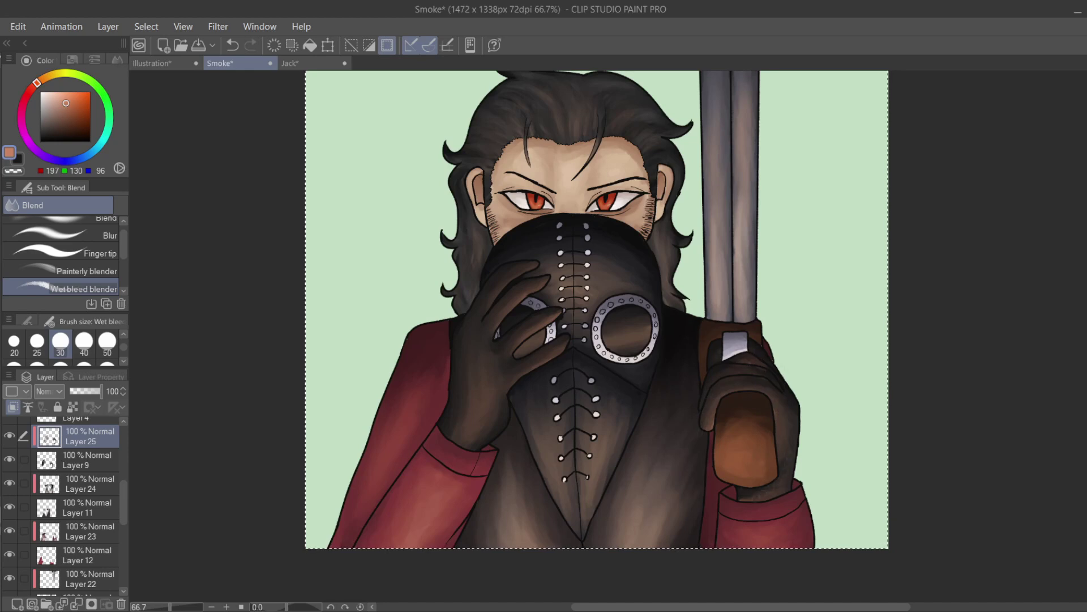
Paint pale skin highlights (234, 210, 186) above both brows and on the nose bridge on Layer 15, and blend them.
scroll(119, 521, down, 3)
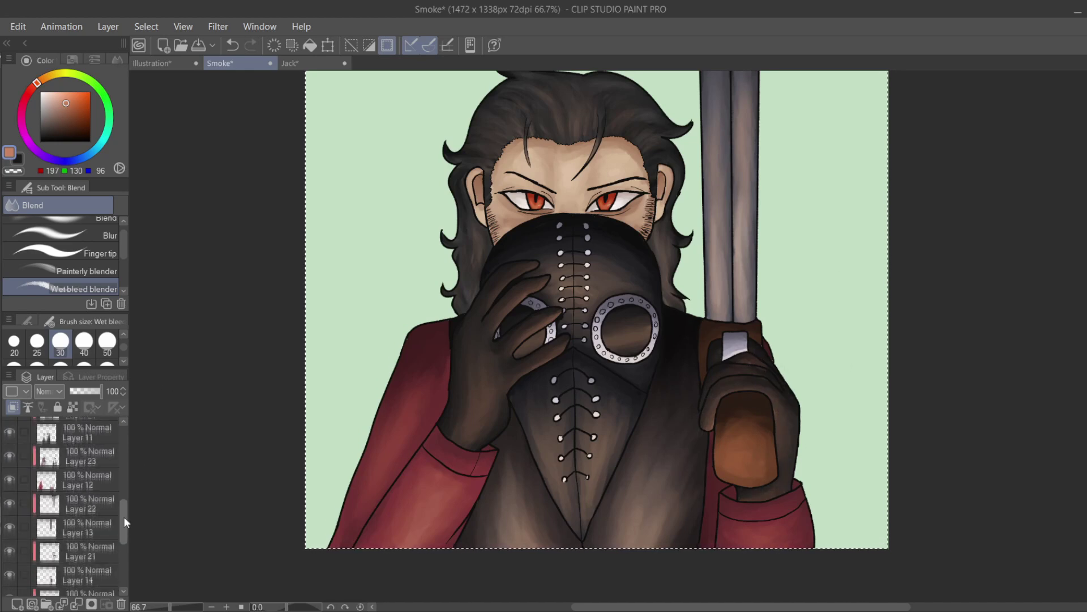
scroll(117, 516, up, 7)
click(91, 499)
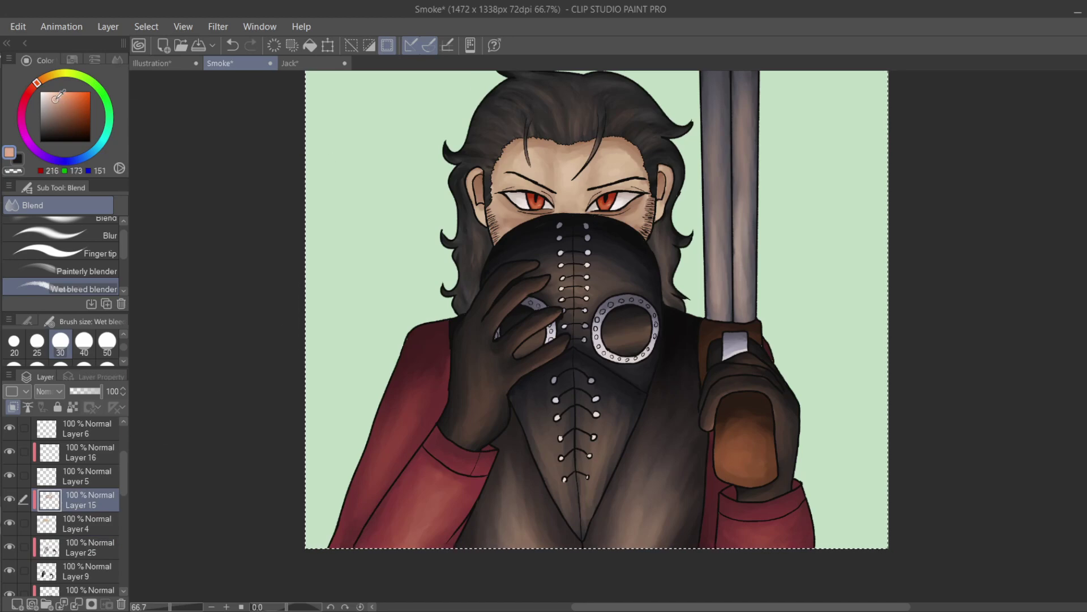
key(b)
click(226, 606)
scroll(396, 453, up, 2)
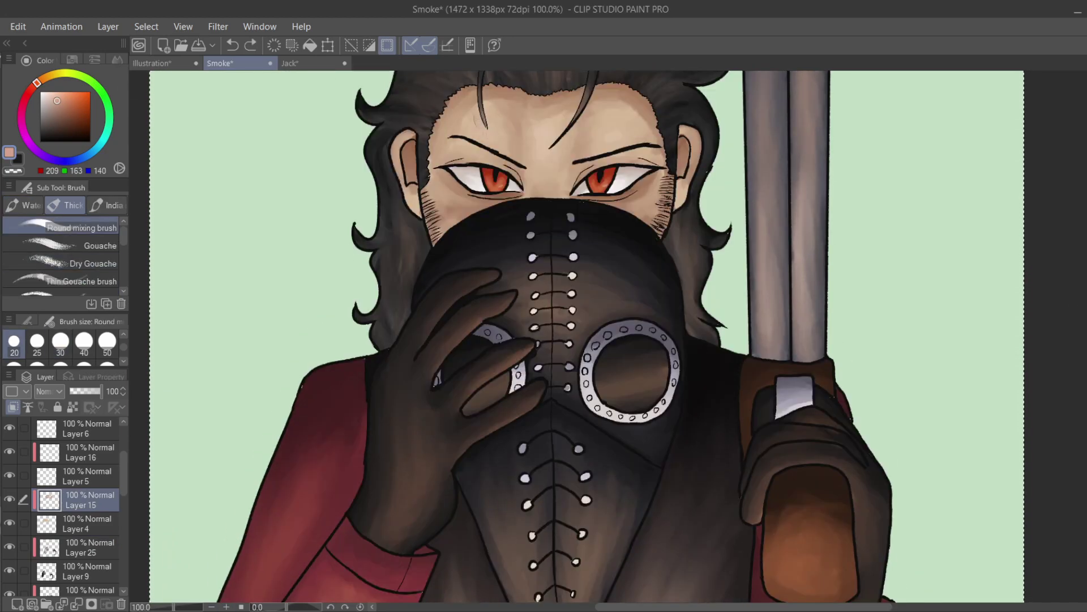
click(53, 93)
drag(478, 136, 494, 122)
drag(609, 139, 629, 126)
drag(541, 165, 539, 144)
key(j)
drag(626, 142, 606, 123)
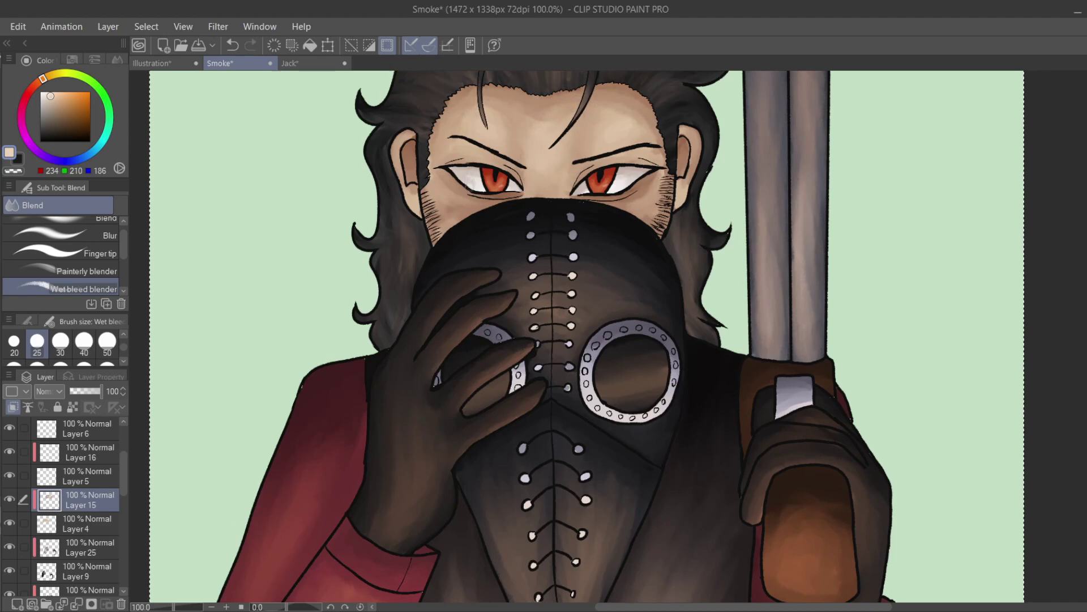
Shade the cheek edges and the forehead below the hairline with brown (140, 104, 76) and blend it into the skin.
alt+click(534, 94)
key(b)
mouse_move(423, 223)
mouse_down()
mouse_move(442, 127)
mouse_move(581, 90)
mouse_move(665, 224)
mouse_up()
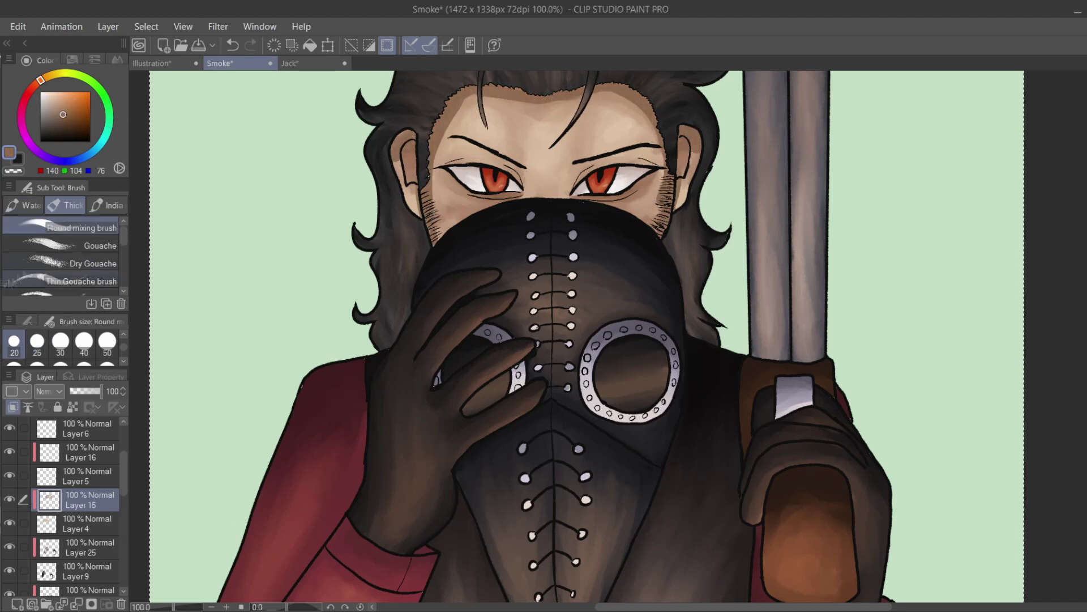
key(j)
key(bracketleft)
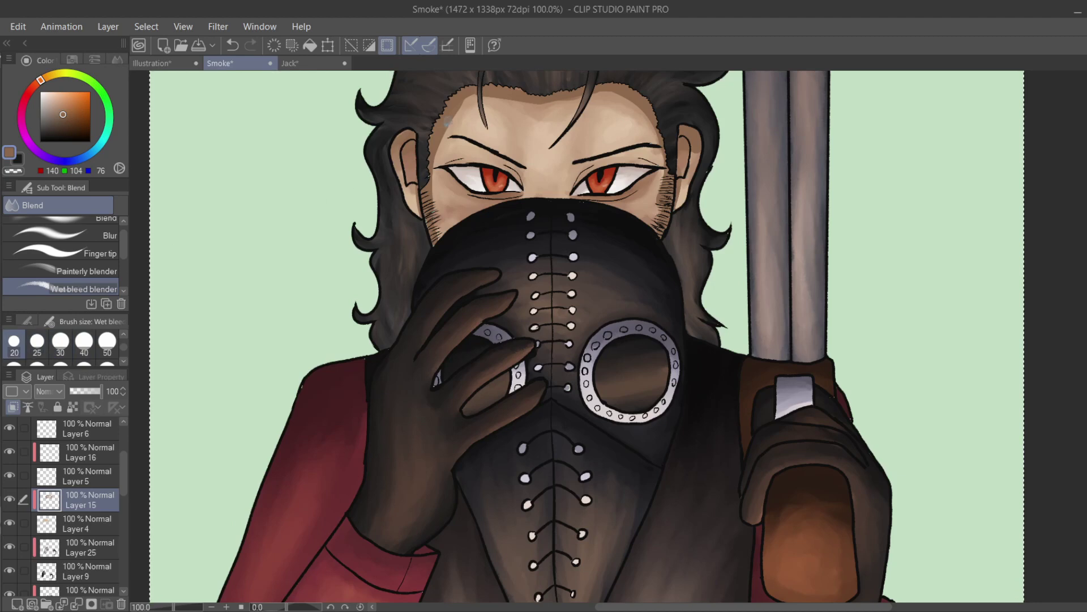
mouse_move(518, 110)
mouse_down()
mouse_move(583, 99)
mouse_move(660, 153)
mouse_move(677, 204)
mouse_up()
drag(643, 110, 586, 109)
drag(651, 127, 646, 142)
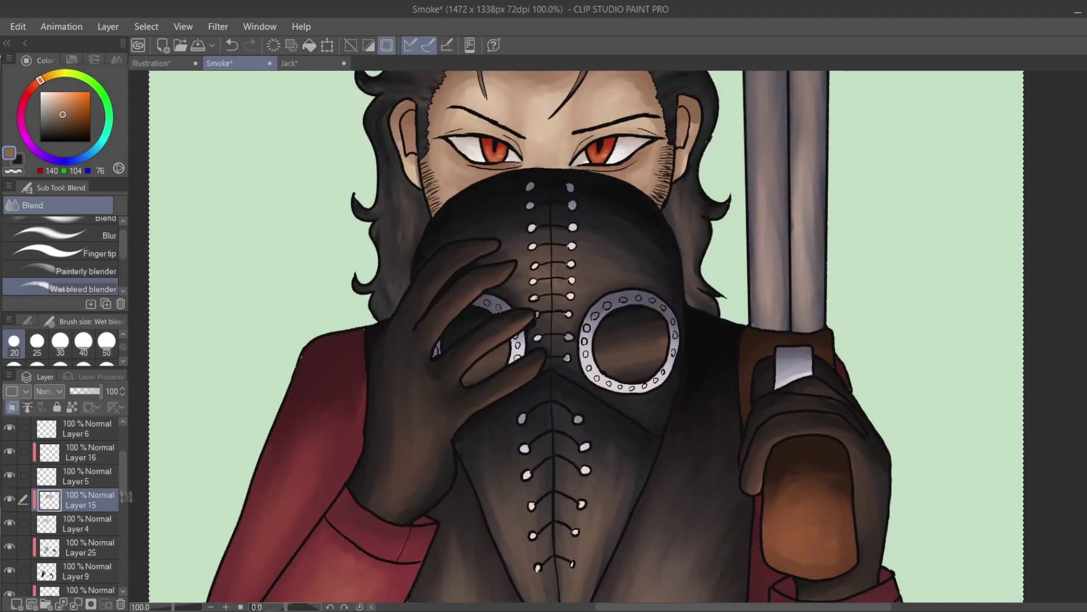
Paint light peach highlights (213, 183, 161) on the fingers and back of both gloves on Layer 25.
scroll(102, 510, down, 2)
click(90, 484)
alt+click(494, 279)
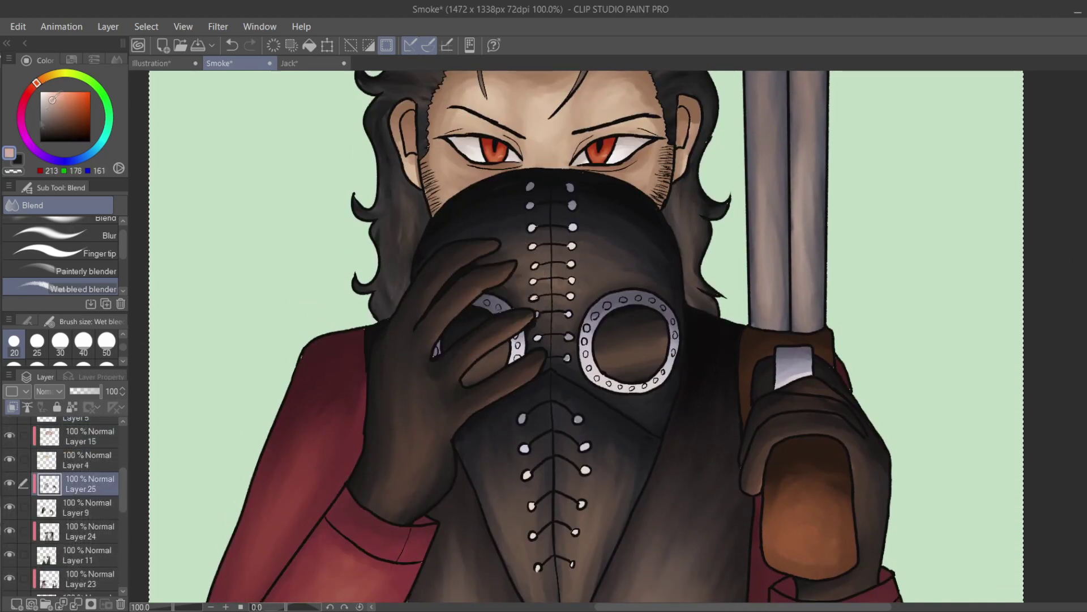
key(b)
drag(512, 267, 498, 286)
alt+click(498, 280)
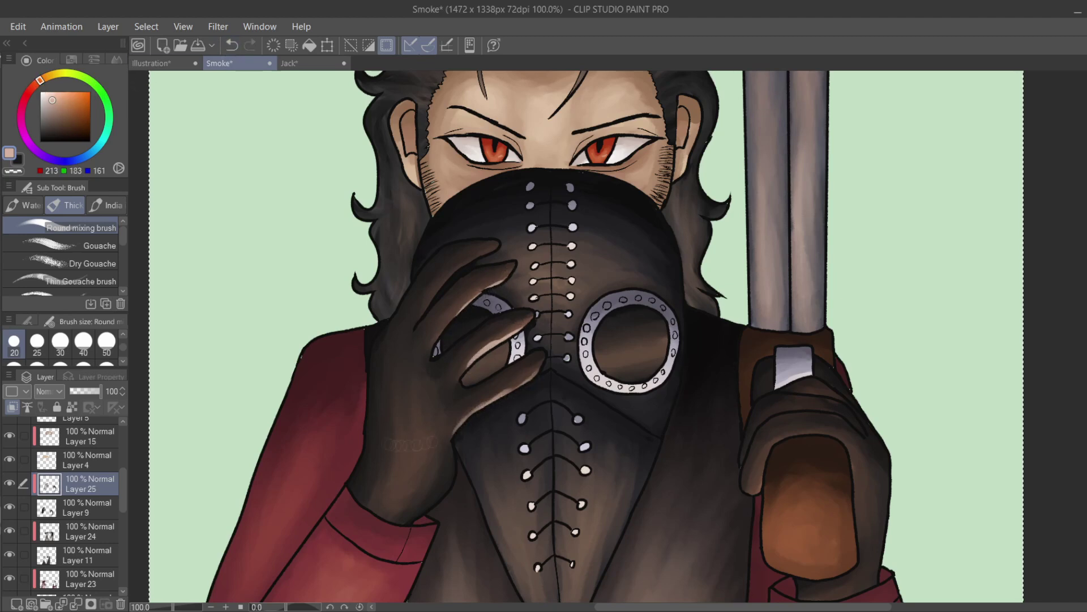
drag(416, 445, 412, 480)
drag(758, 488, 764, 453)
drag(862, 485, 862, 518)
Blend the peach highlights into the leather of both gloves with the Wet bleed blender.
key(j)
drag(513, 333, 457, 377)
mouse_move(510, 269)
mouse_down()
mouse_move(453, 320)
mouse_move(480, 349)
mouse_up()
mouse_move(470, 413)
mouse_down()
mouse_move(529, 383)
mouse_move(482, 405)
mouse_move(413, 464)
mouse_move(391, 501)
mouse_move(498, 343)
mouse_up()
drag(510, 271, 447, 319)
drag(422, 435, 399, 496)
key(bracketright)
drag(433, 431, 388, 501)
drag(756, 485, 791, 441)
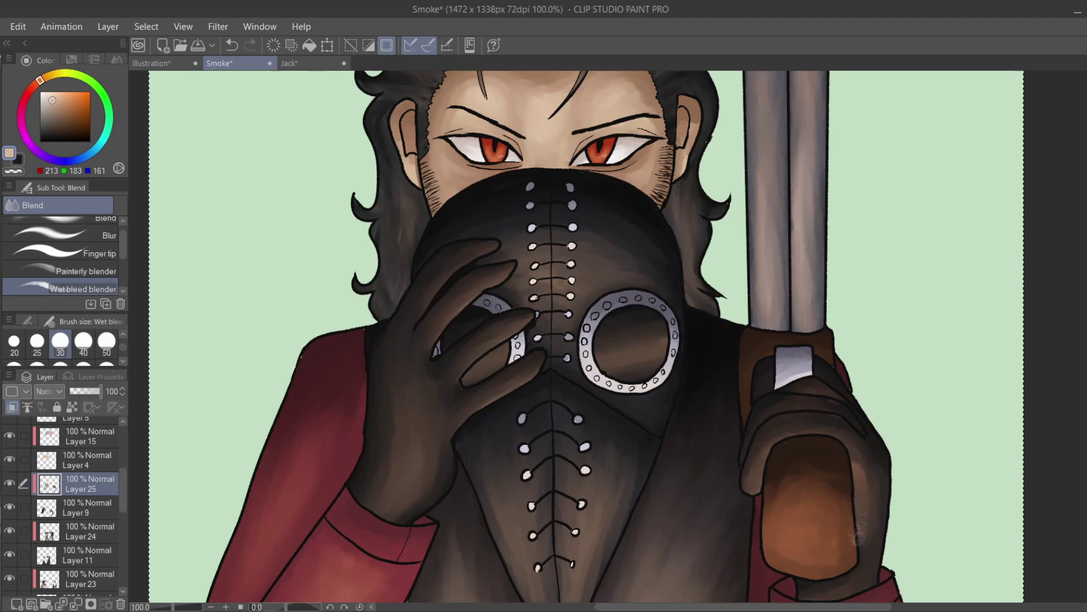
Fill the background on Layer 3 with dark blue-grey (43, 43, 52), referring only to the editing layer.
scroll(1085, 422, down, 5)
scroll(1081, 379, up, 5)
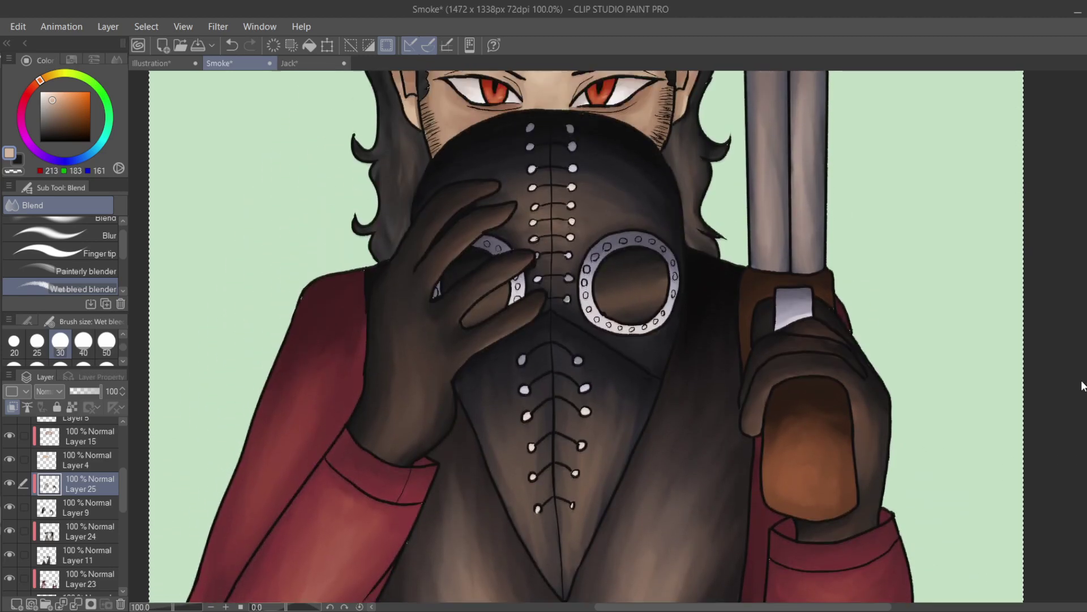
key(alt+bracketleft)
key(alt+bracketleft)
key(alt+bracketleft)
key(alt+bracketleft)
scroll(606, 329, down, 3)
key(alt+bracketleft)
key(alt+bracketleft)
key(alt+bracketleft)
key(alt+bracketleft)
key(alt+bracketleft)
key(alt+bracketleft)
key(alt+bracketleft)
key(alt+bracketleft)
key(g)
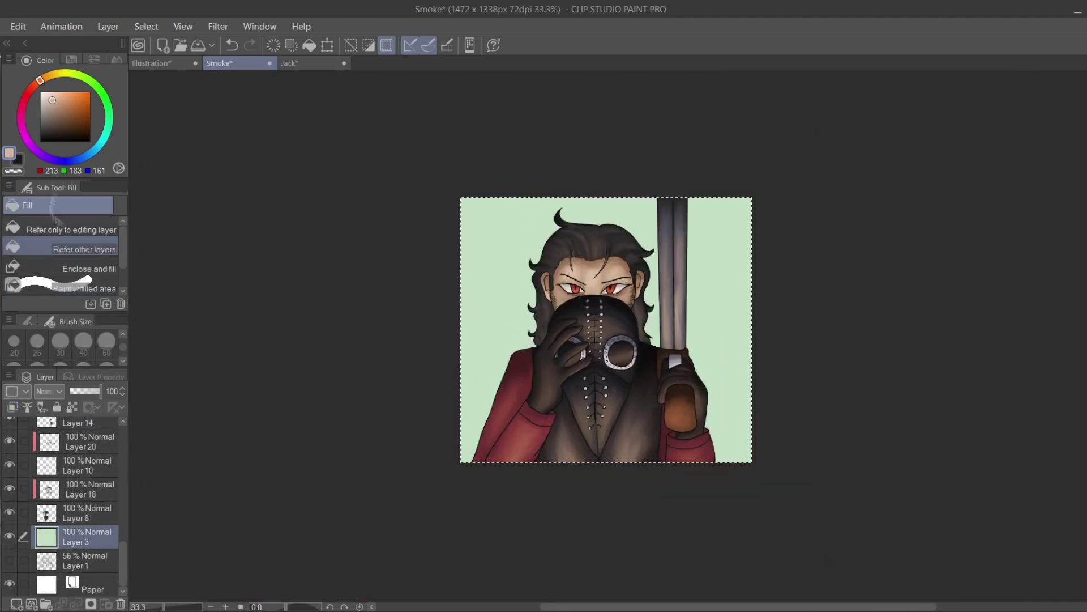
click(64, 161)
click(49, 131)
click(493, 227)
click(225, 607)
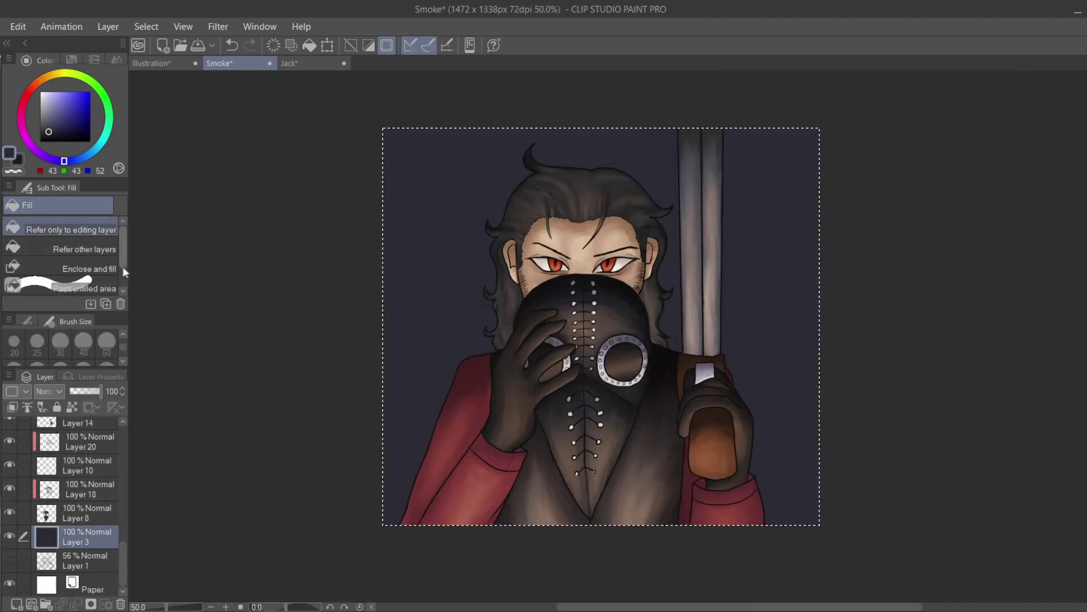
Add a foreground-to-transparent gradient in peach (216, 161, 124) rising from the lower edge of the background.
key(g)
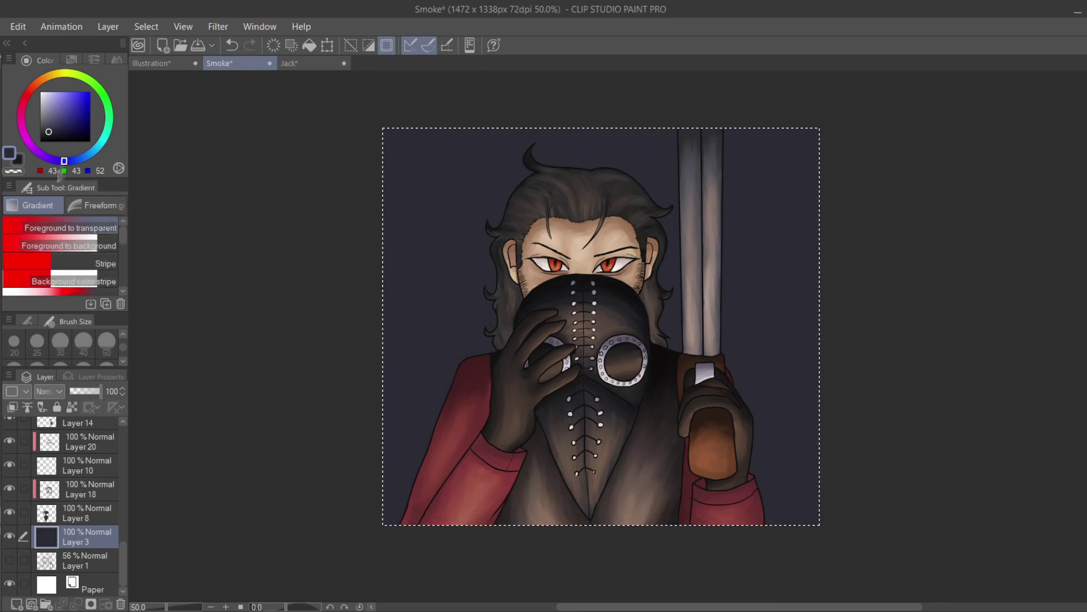
click(61, 99)
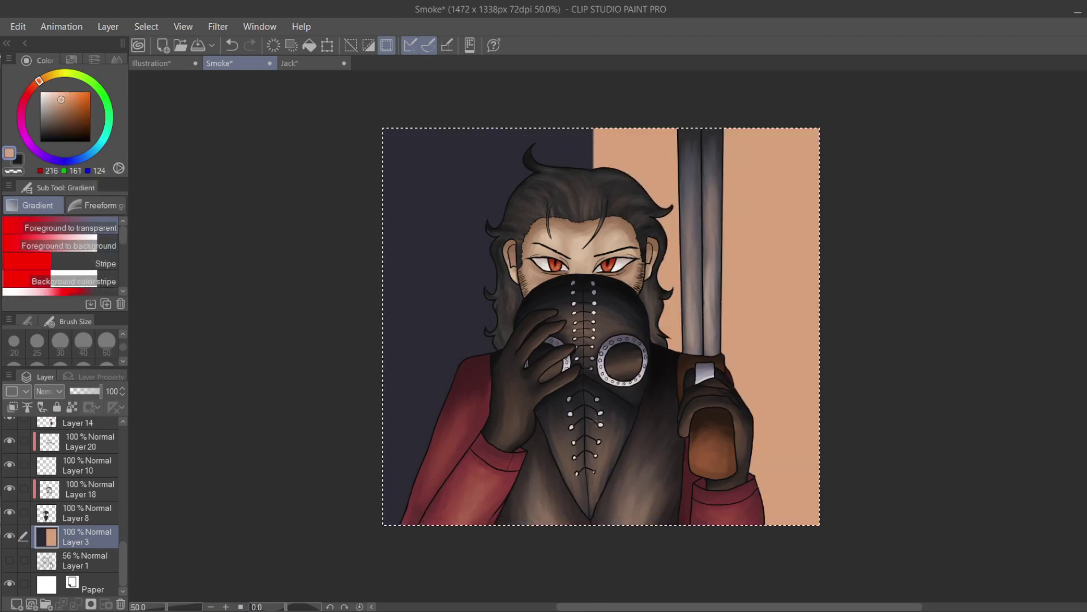
click(232, 45)
drag(617, 456, 615, 589)
Scatter pale cream stars (219, 191, 157) across the night-sky background with the Stars decoration brush.
key(b)
key(b)
key(b)
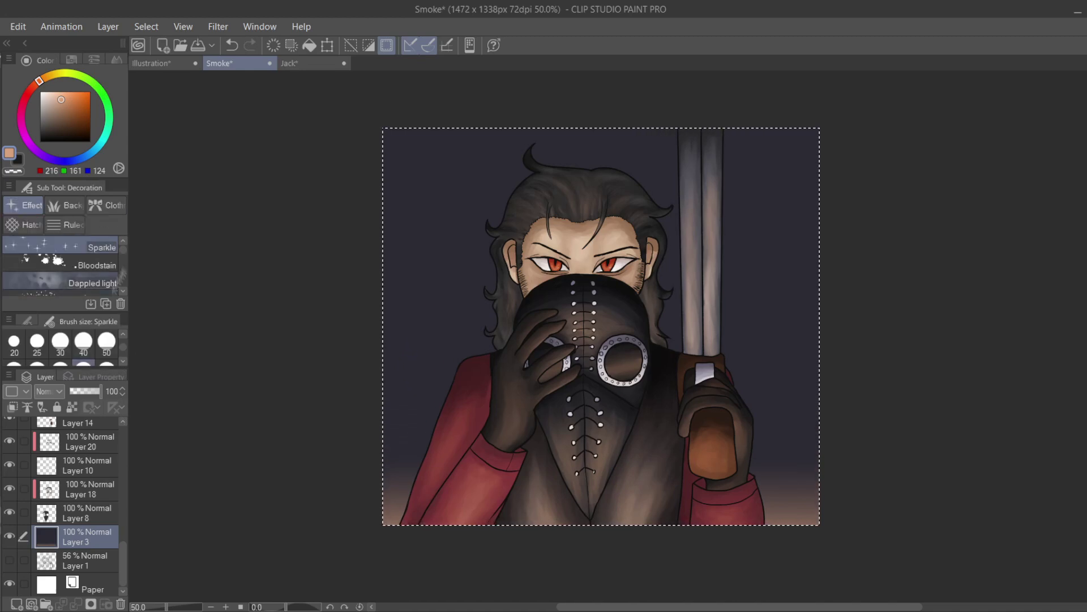
key(comma)
key(comma)
key(comma)
key(comma)
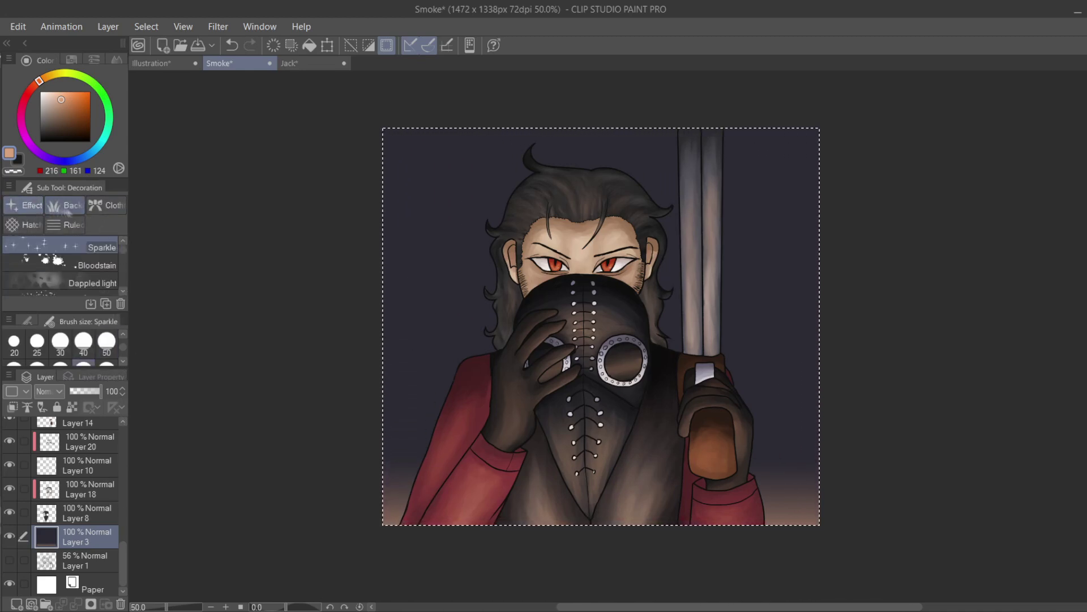
click(45, 77)
click(54, 99)
drag(462, 139, 396, 235)
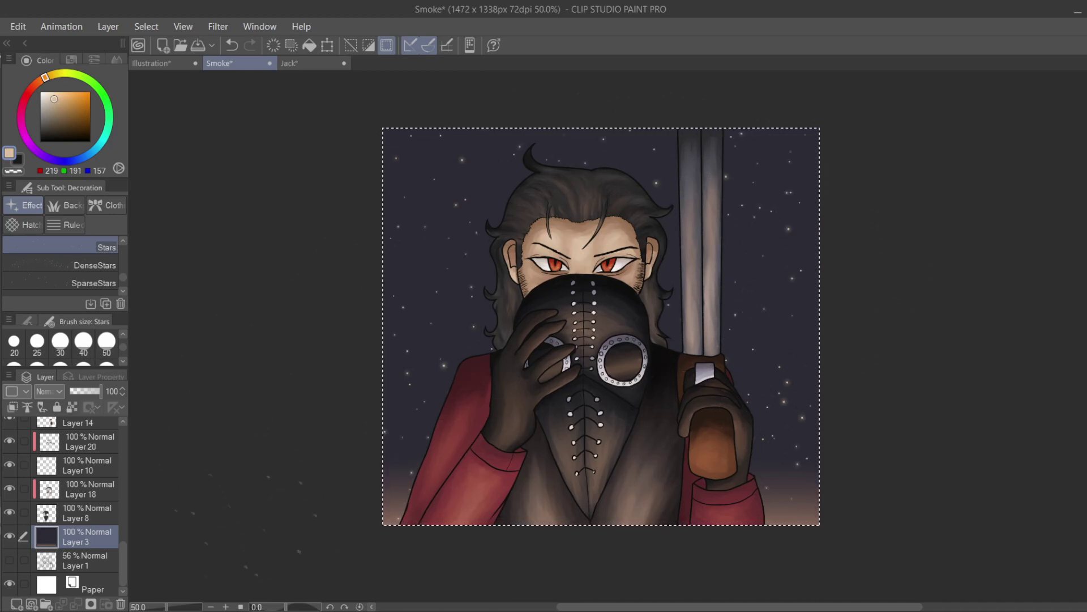
click(225, 607)
click(226, 606)
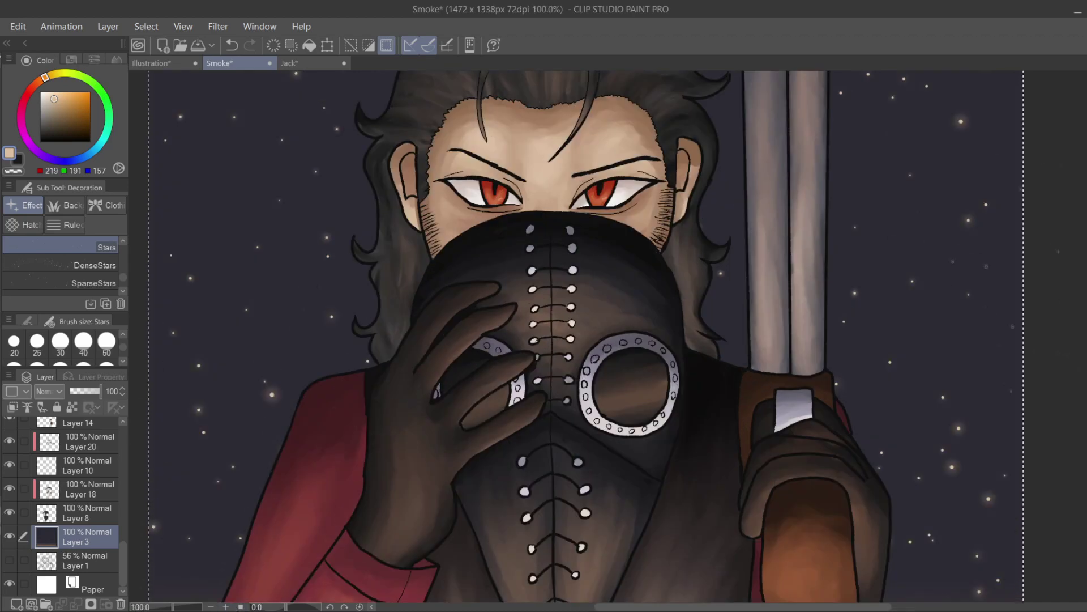
scroll(1058, 410, down, 5)
key(ctrl+minus)
key(ctrl+minus)
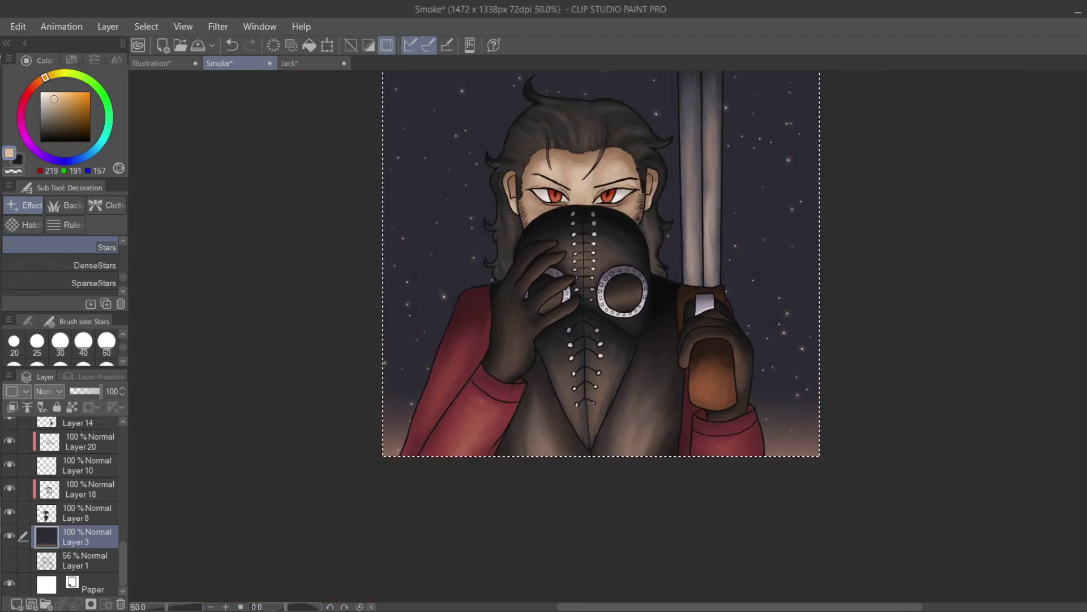
Add a new layer above Layer 18, try a beige-grey (197, 188, 177) Cloud brush stroke beside the hair and undo it.
click(85, 489)
key(ctrl+shift+n)
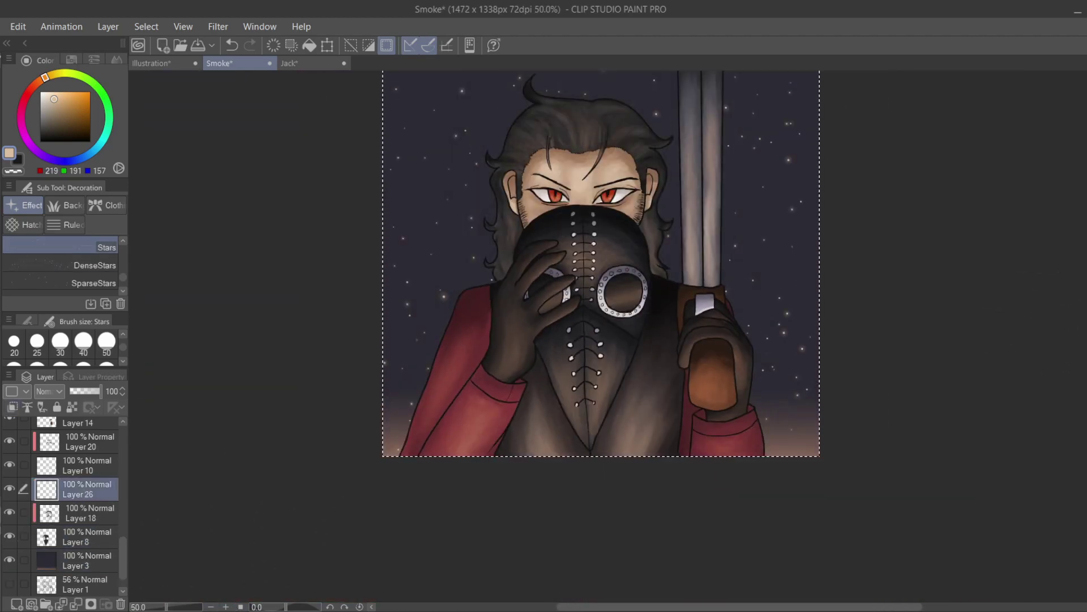
click(65, 205)
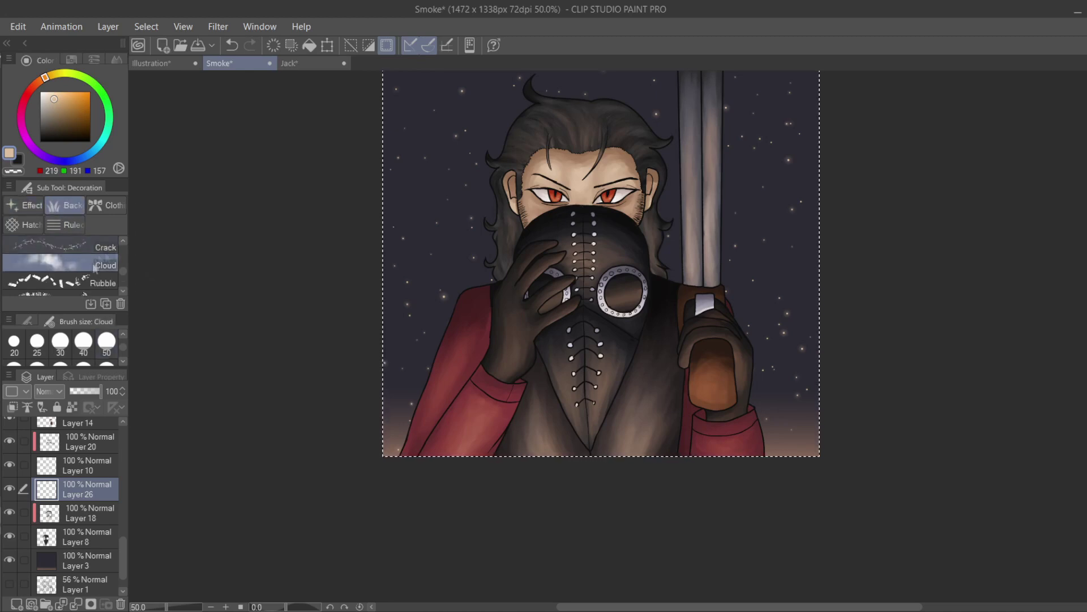
click(439, 216)
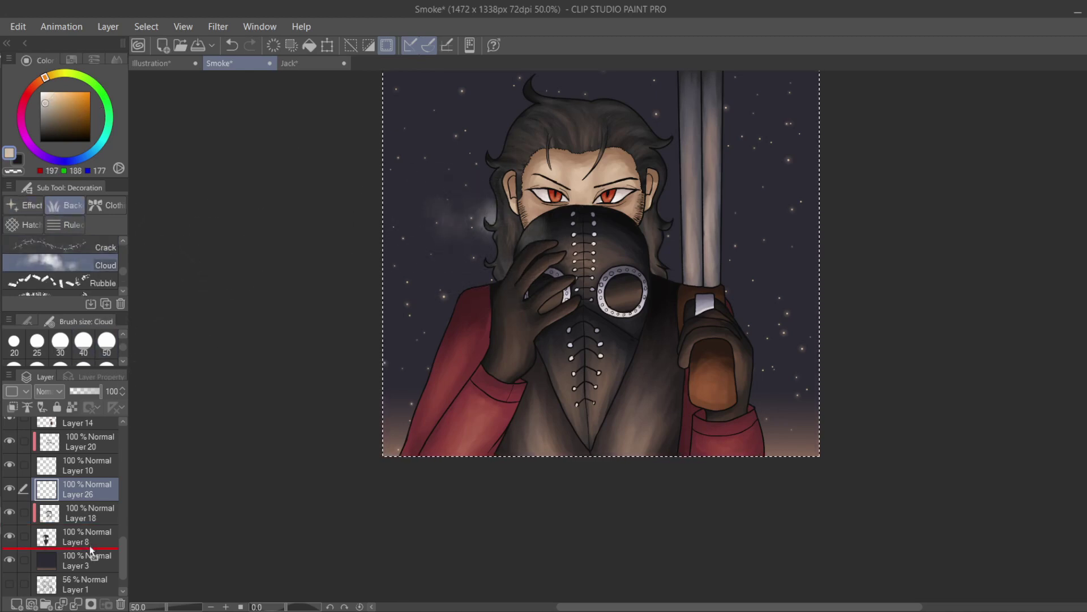
click(85, 513)
click(232, 45)
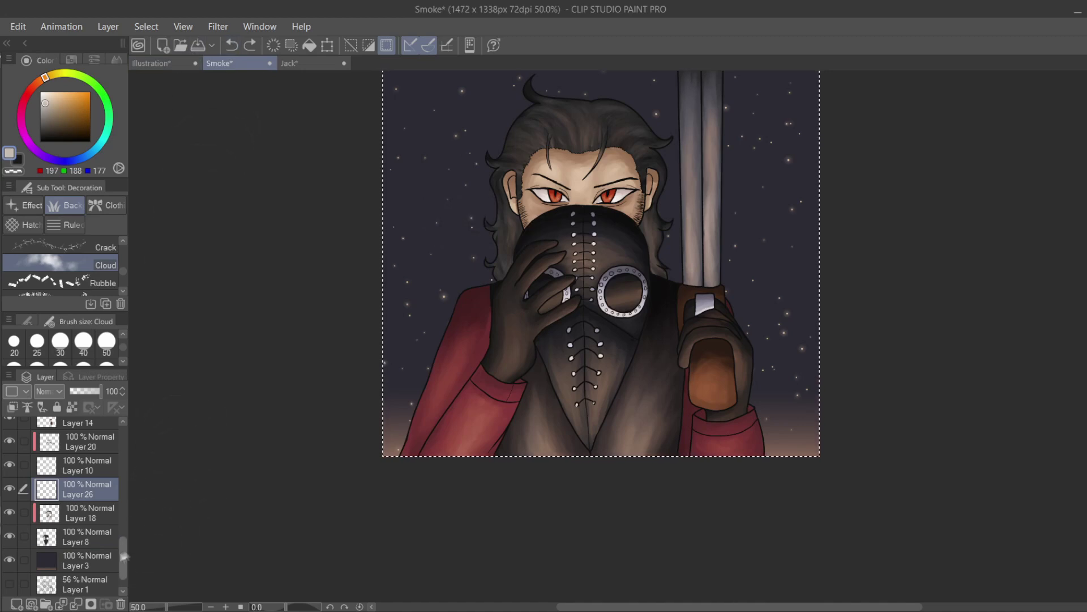
scroll(80, 481, up, 5)
click(85, 428)
mouse_move(430, 186)
mouse_down()
mouse_move(408, 107)
mouse_move(442, 102)
mouse_up()
drag(703, 113, 793, 93)
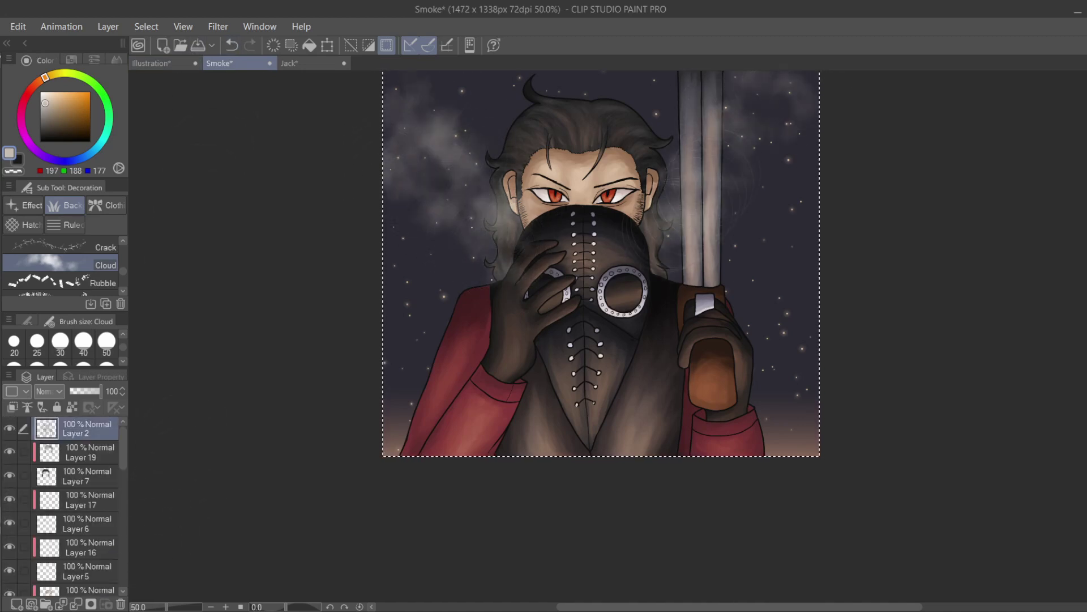
scroll(1053, 272, up, 3)
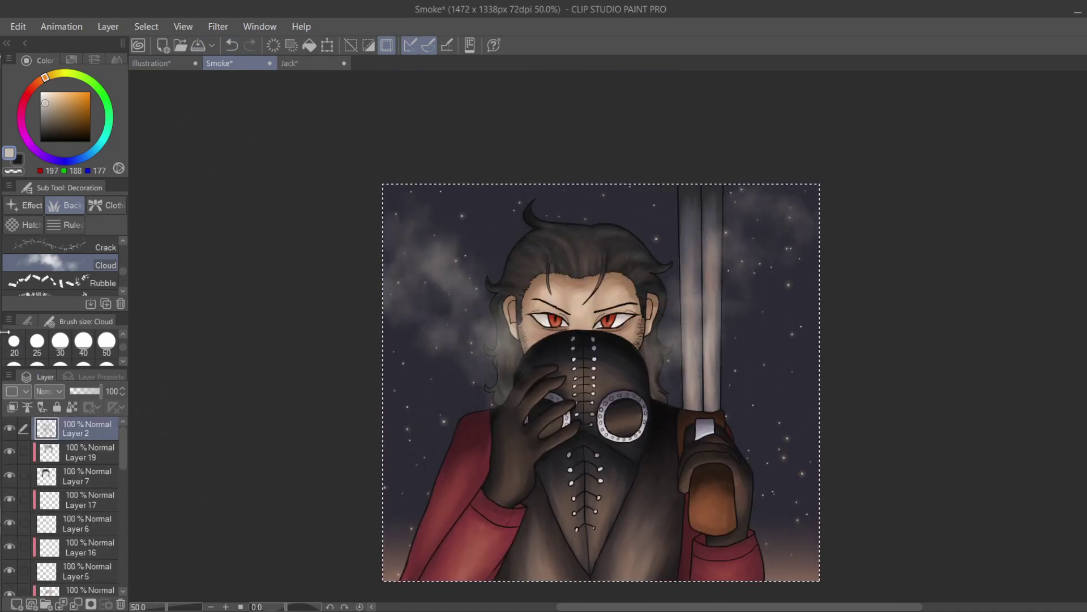
key(e)
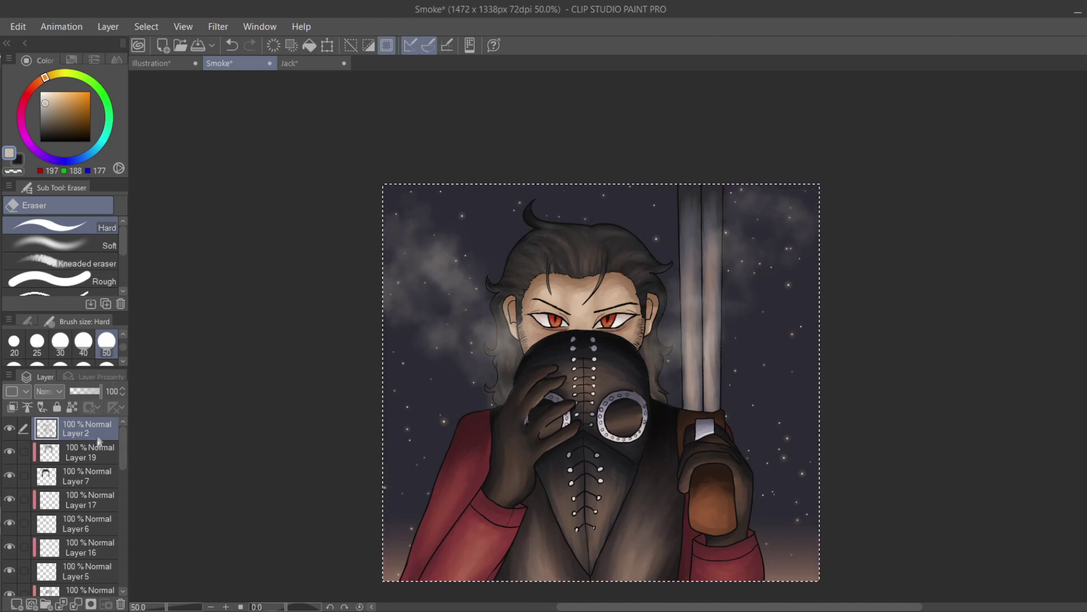
click(234, 45)
click(234, 46)
Add a new layer above Layer 2 and paint beige-grey smoke (197, 188, 177) on both sides of the head with the Cloud brush.
key(ctrl+shift+n)
key(b)
drag(527, 363, 442, 277)
drag(640, 374, 782, 192)
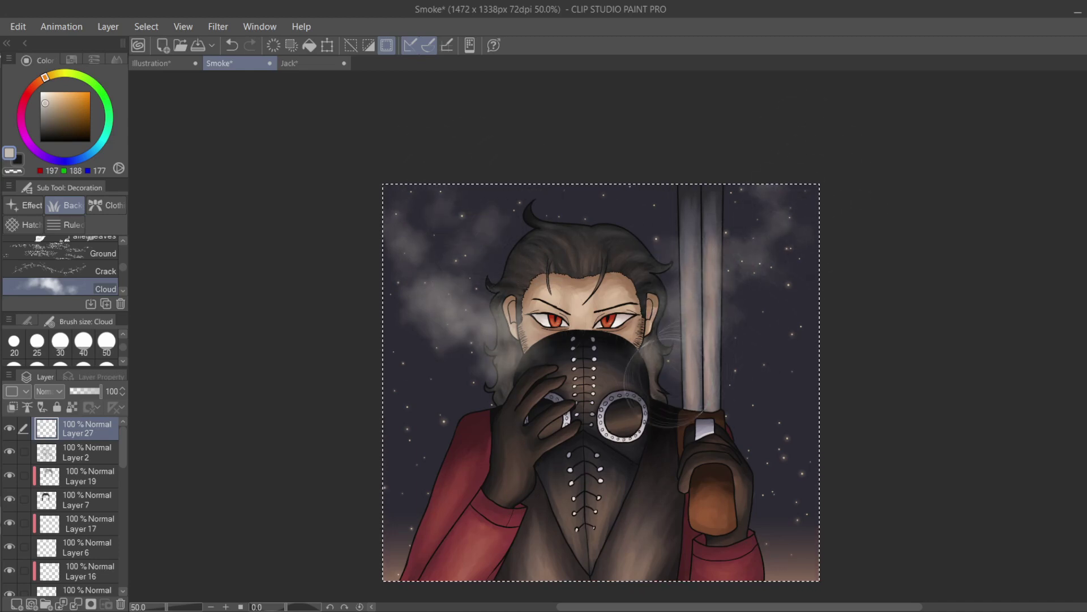
Erase the smoke that overlaps the upper edges of the mask on both sides.
key(e)
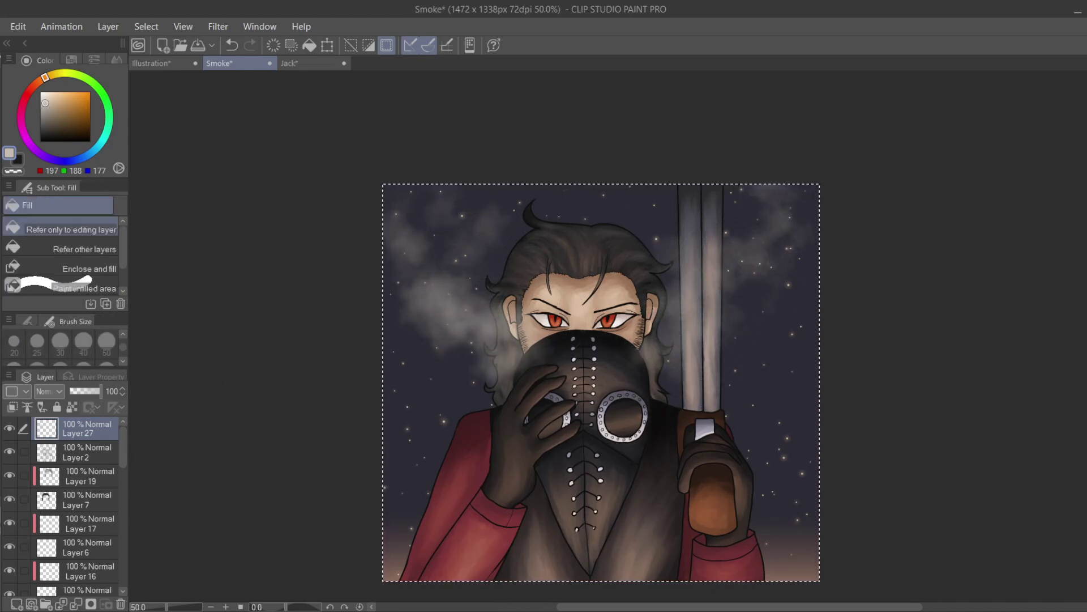
mouse_move(540, 376)
mouse_down()
mouse_move(554, 349)
mouse_move(525, 365)
mouse_up()
drag(634, 362, 629, 355)
key(ctrl+plus)
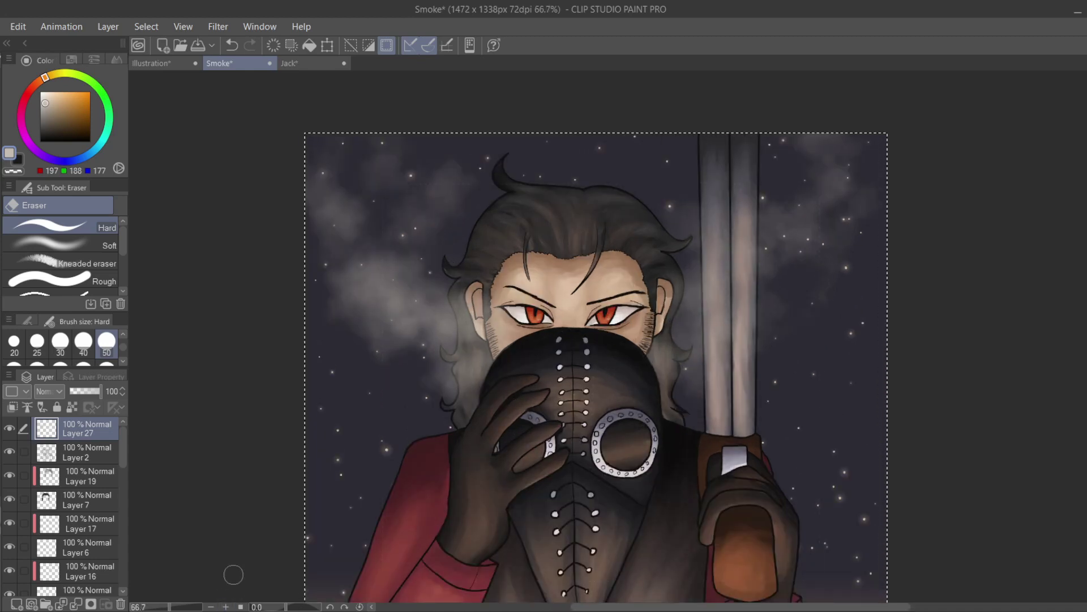
Add a layer clipped to the Layer 2 line art and recolor the eyebrow line nearer the weapon with a sampled color.
click(85, 452)
key(ctrl+shift+n)
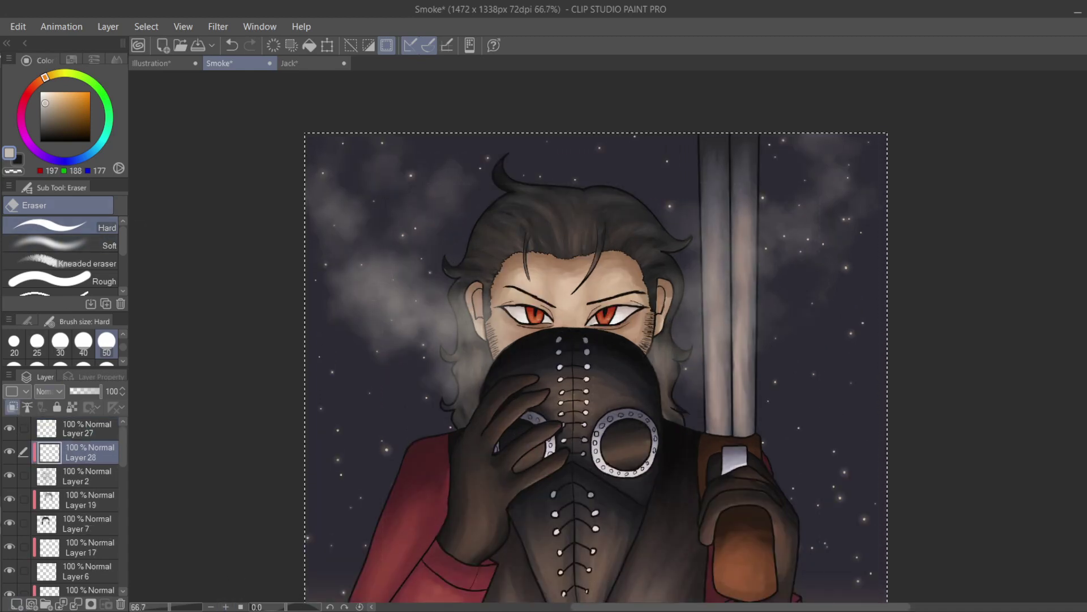
key(b)
key(bracketright)
key(bracketright)
key(bracketright)
key(bracketright)
key(bracketright)
key(ctrl+plus)
key(ctrl+plus)
key(ctrl+plus)
alt+click(764, 121)
drag(553, 262, 682, 237)
alt+click(502, 166)
mouse_move(478, 297)
mouse_down()
mouse_move(408, 259)
mouse_move(396, 315)
mouse_up()
click(231, 46)
Recolor the skin creases around the eyes in browns such as (137, 83, 61) and touch up the outer eye line in near-black (32, 30, 31).
click(67, 115)
click(35, 84)
click(37, 345)
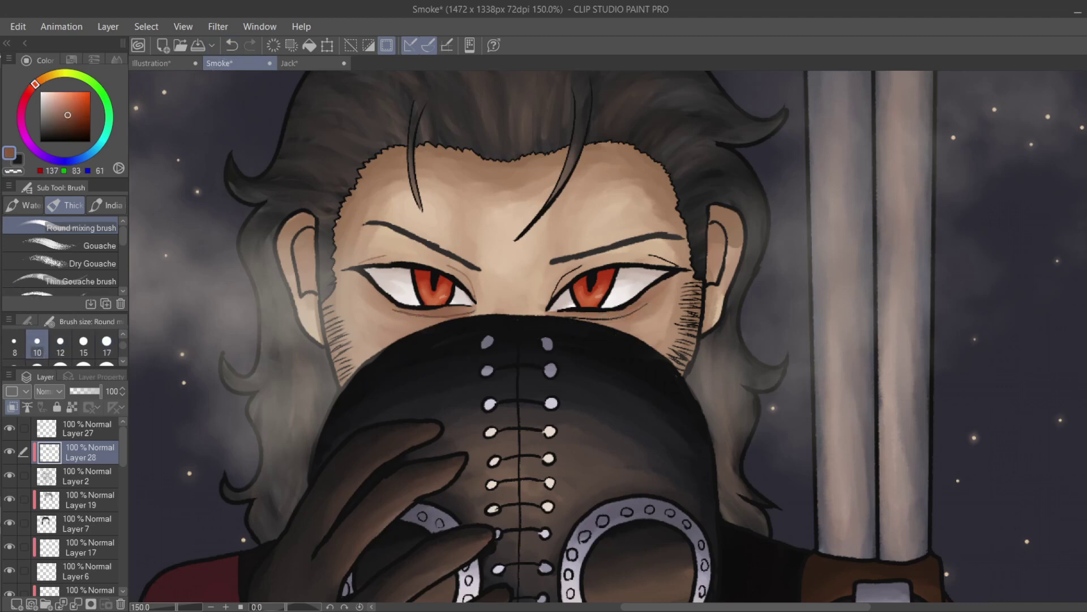
alt+click(460, 161)
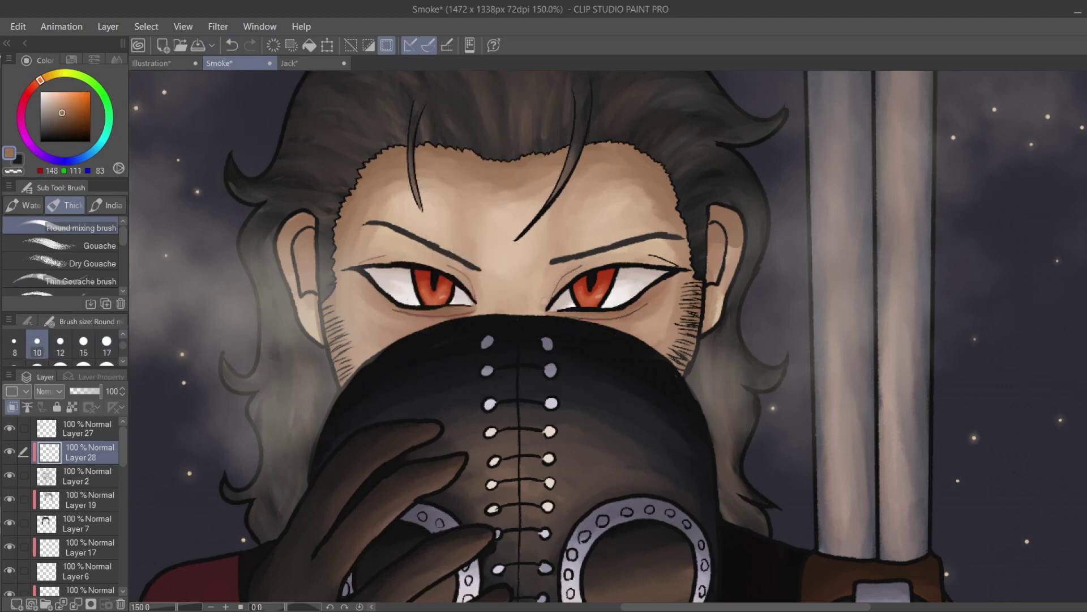
alt+click(601, 251)
alt+click(740, 160)
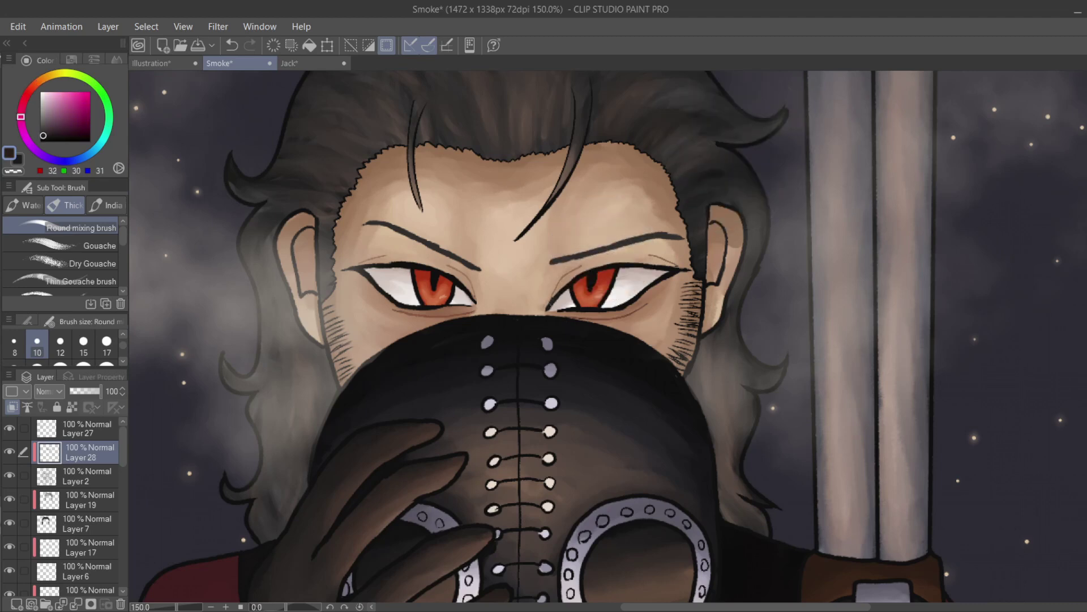
drag(682, 272, 691, 270)
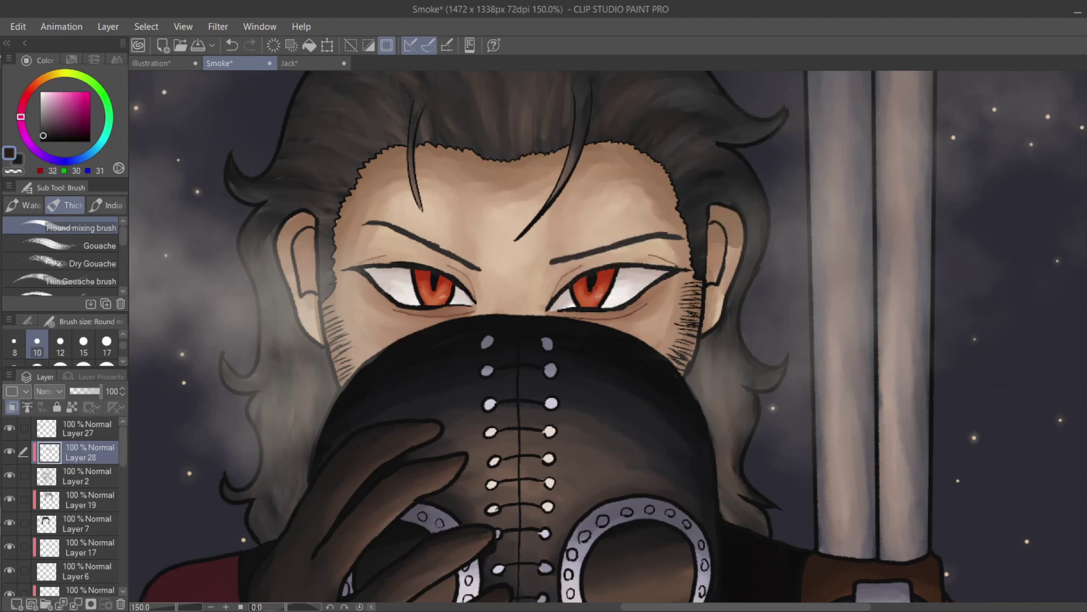
Recolor the iris outlines and pupils of both eyes in dark reds based on the sampled iris red (149, 41, 27).
alt+click(423, 274)
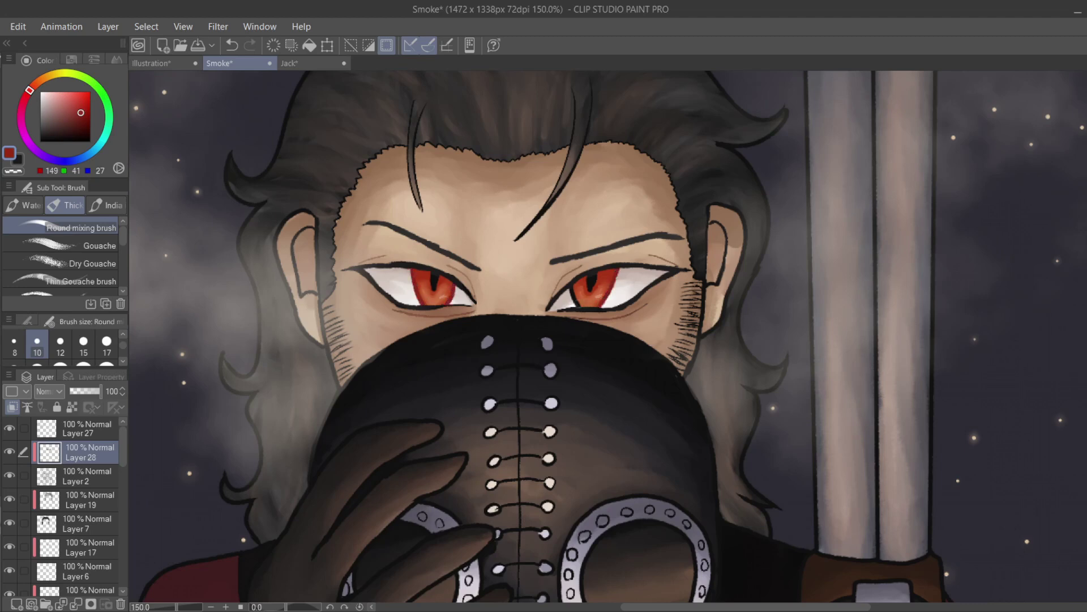
click(70, 123)
click(72, 130)
alt+click(578, 290)
Recolor the hair outlines around the head with sampled dark greys such as (18, 18, 18), (27, 27, 27) and (21, 21, 21).
alt+click(417, 238)
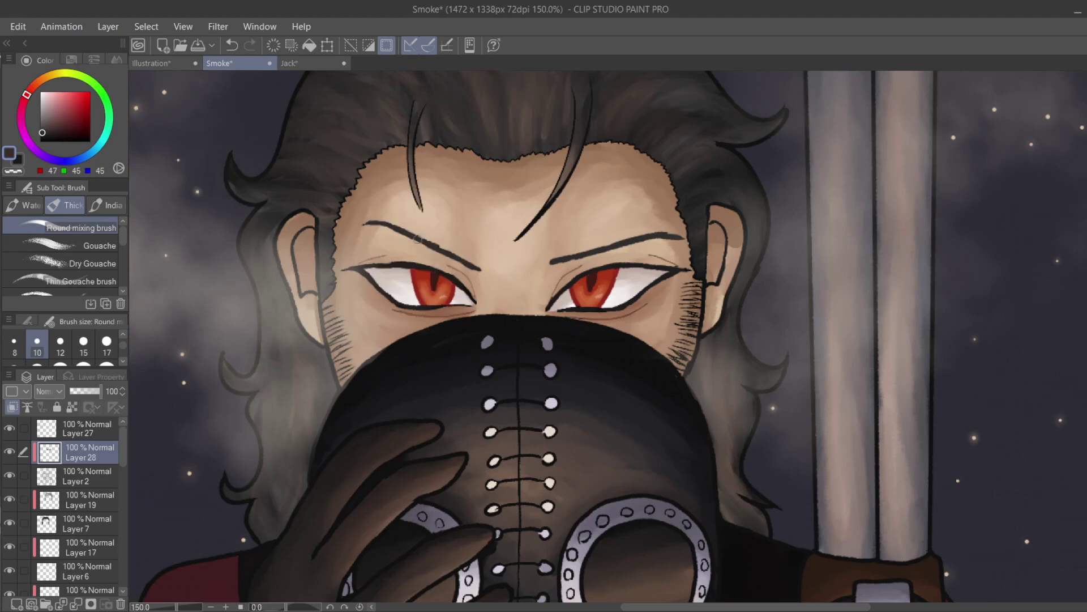
alt+click(268, 168)
scroll(269, 405, up, 5)
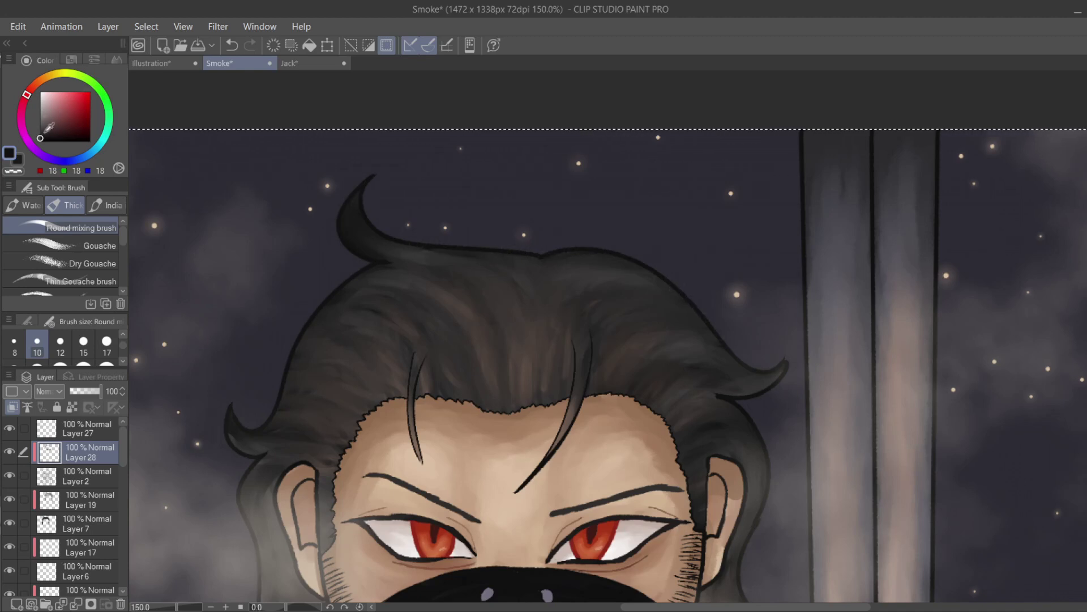
alt+click(751, 366)
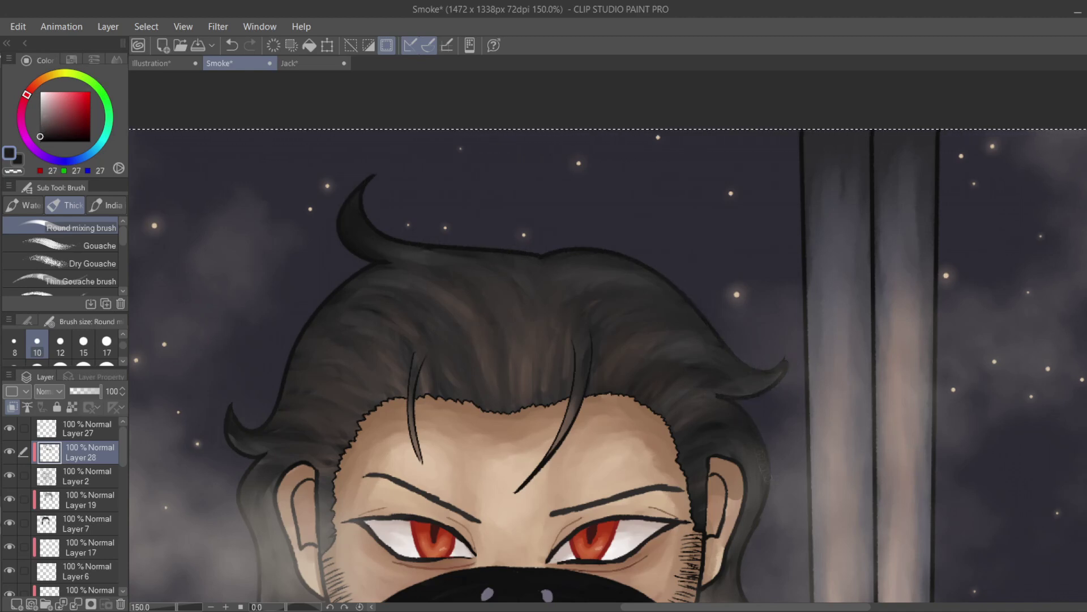
alt+click(740, 410)
scroll(748, 391, down, 4)
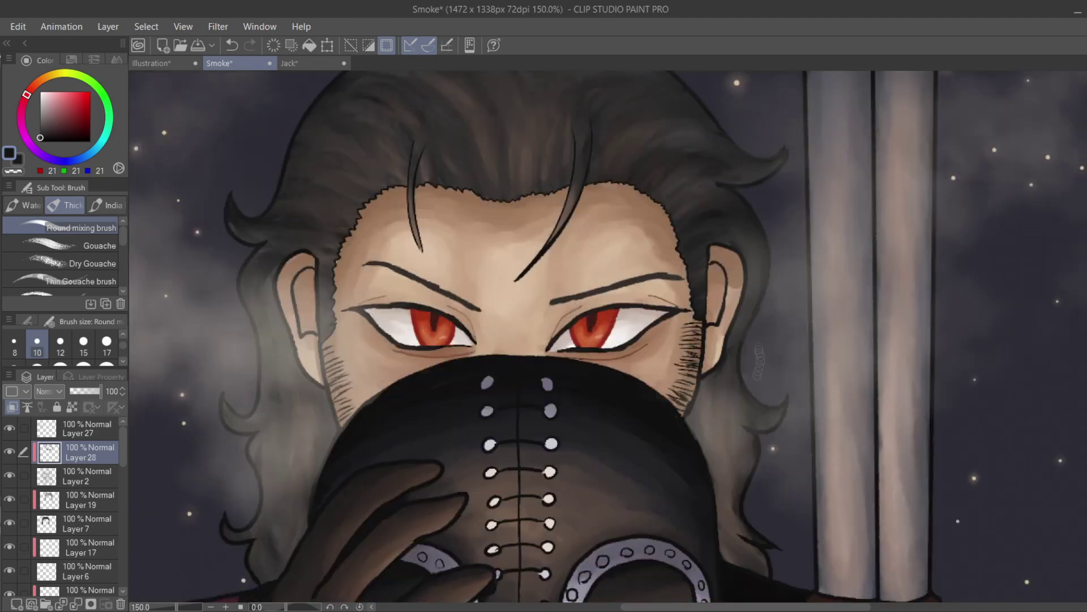
drag(775, 548, 738, 535)
Recolor the outlines of both ears and the jaw edge beside the mask in skin browns, including (154, 120, 95) and (121, 90, 72).
alt+click(292, 273)
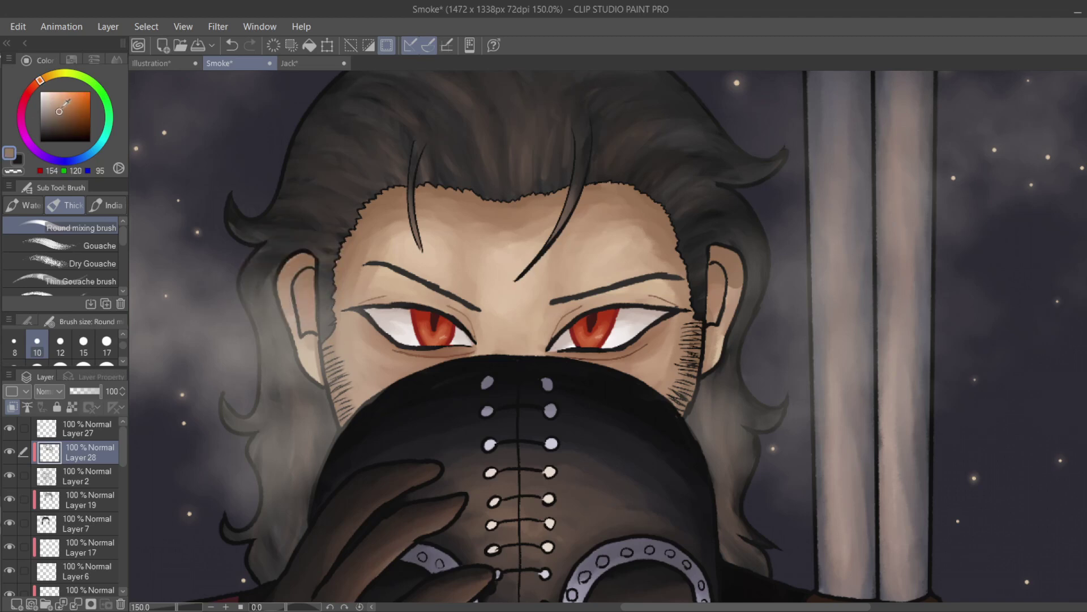
mouse_move(317, 244)
mouse_down()
mouse_move(281, 266)
mouse_move(283, 297)
mouse_up()
alt+click(297, 252)
drag(282, 260, 294, 362)
mouse_move(295, 273)
mouse_down()
mouse_move(299, 332)
mouse_move(311, 334)
mouse_move(331, 414)
mouse_up()
drag(720, 282, 715, 329)
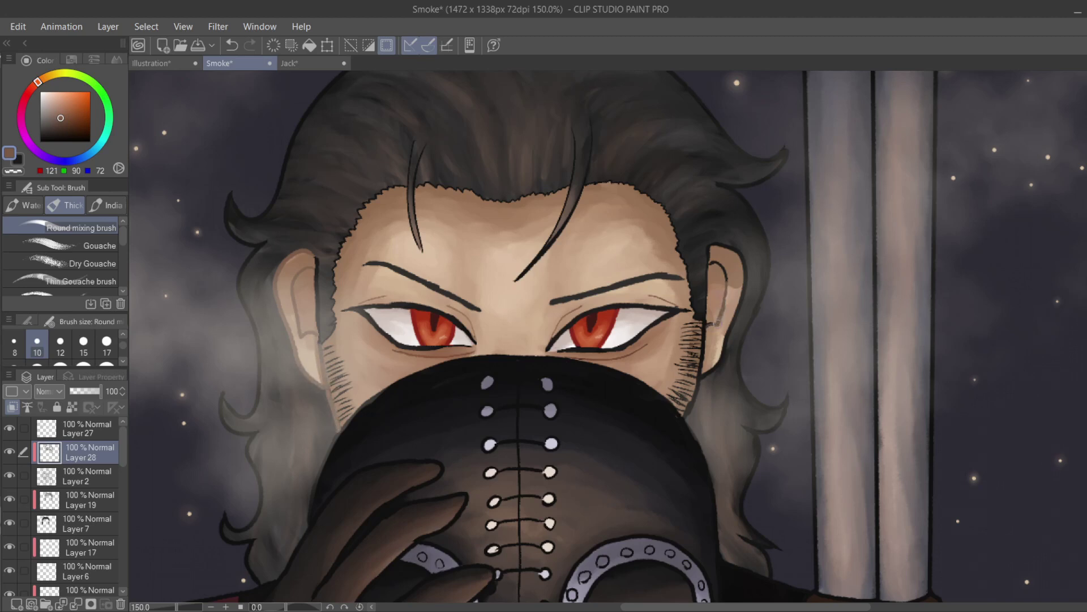
mouse_move(728, 271)
mouse_down()
mouse_move(739, 347)
mouse_move(717, 248)
mouse_up()
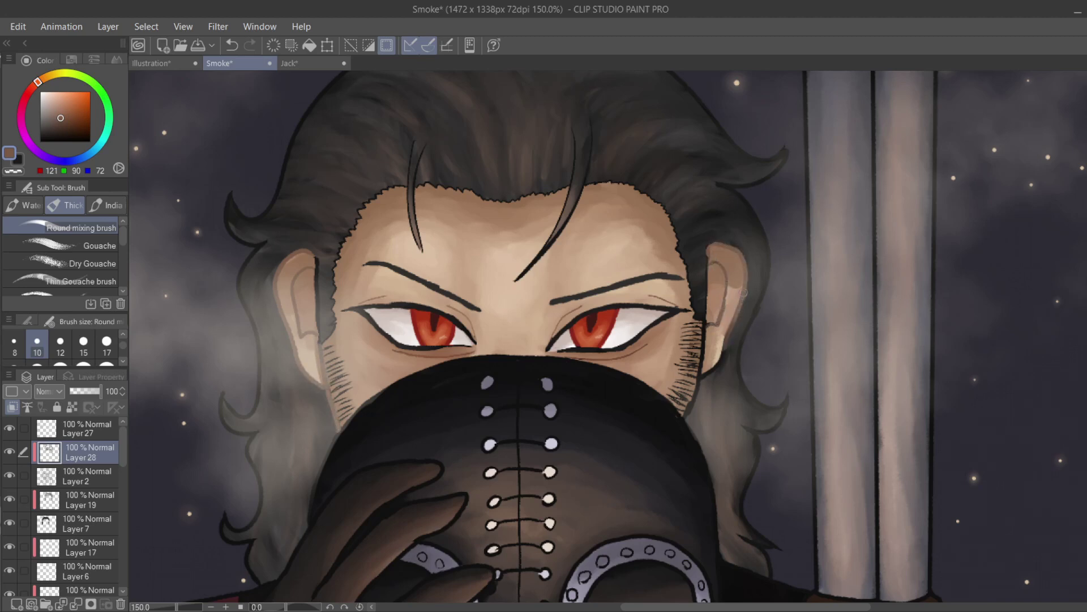
drag(706, 320, 693, 402)
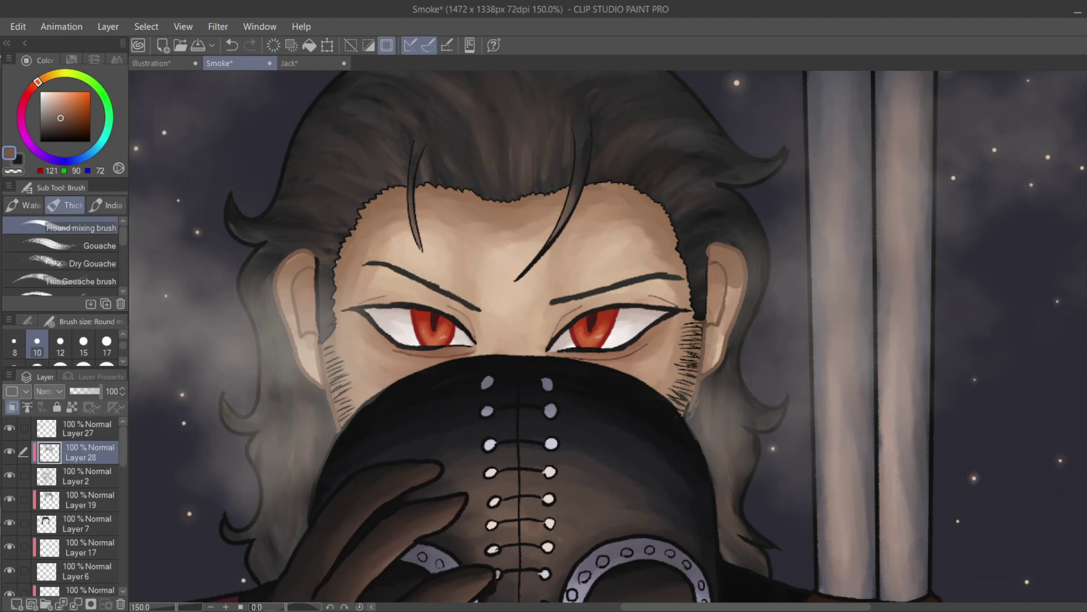
drag(122, 439, 123, 487)
click(85, 460)
key(j)
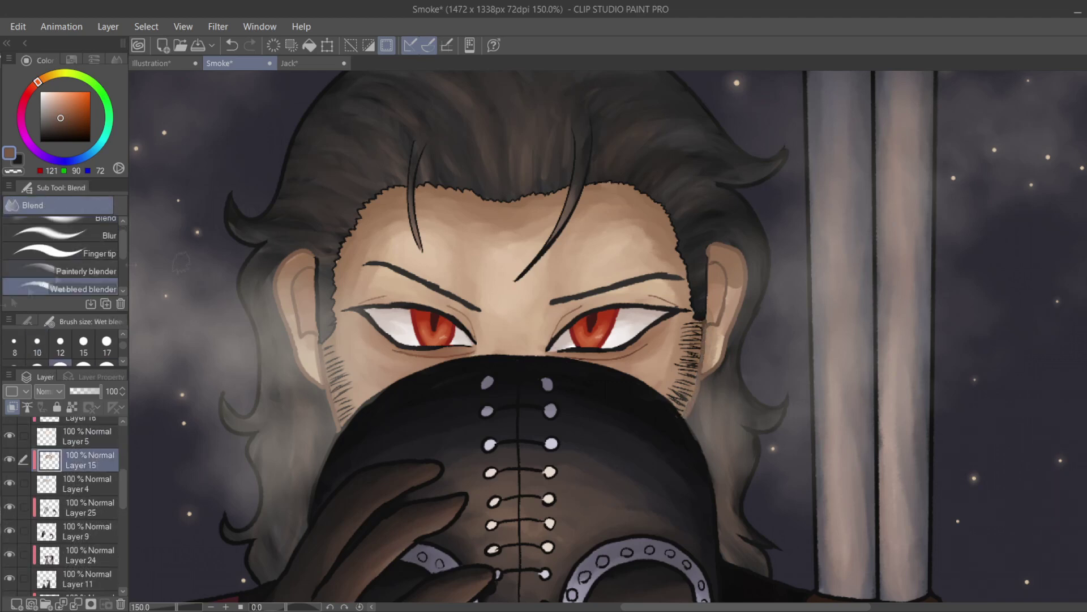
scroll(80, 499, up, 3)
Return to Layer 28 with the Round mixing brush and recolor the mask's upper edge in near-black (6, 6, 6).
click(85, 452)
key(b)
alt+click(579, 376)
click(40, 140)
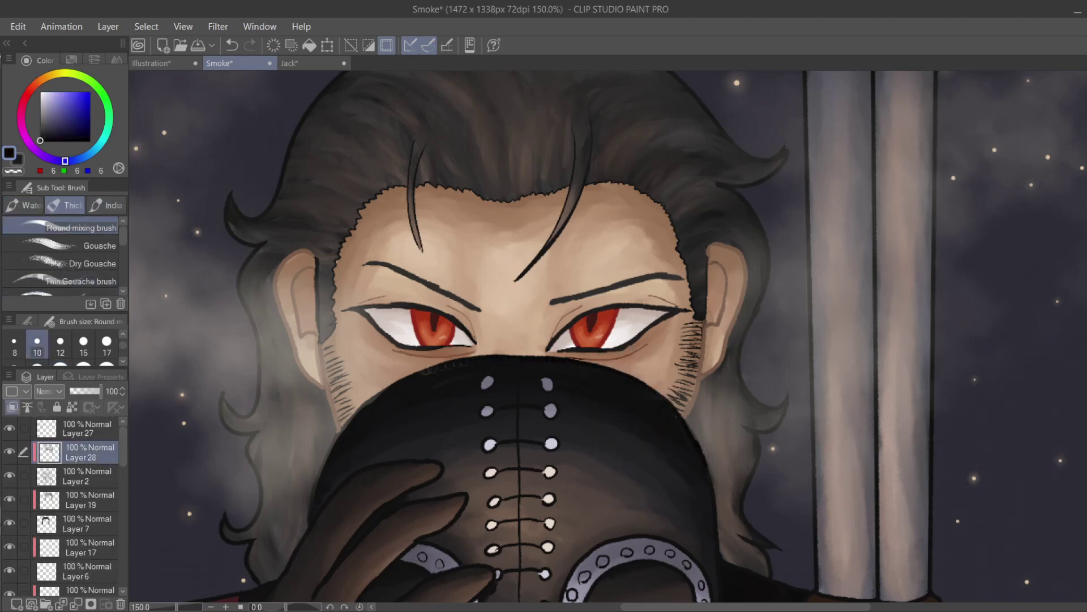
Recolor the top three laces of the mask and their stud outlines with muted purple-greys sampled from the studs.
alt+click(547, 384)
mouse_move(545, 384)
mouse_down()
mouse_move(489, 383)
mouse_move(565, 409)
mouse_up()
click(549, 410)
click(547, 384)
click(487, 383)
alt+click(485, 389)
drag(487, 412, 516, 409)
alt+click(487, 410)
drag(488, 444, 552, 443)
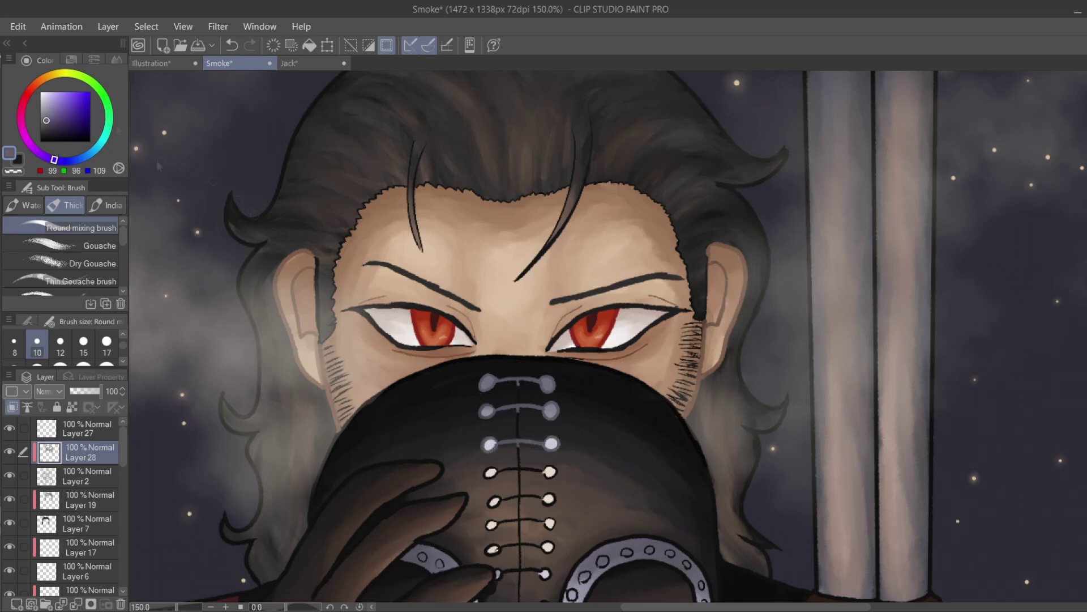
Recolor the next four laces and their stud outlines with a warm beige-grey sampled from the studs.
alt+click(491, 472)
drag(489, 472, 552, 472)
drag(491, 501, 548, 498)
click(548, 499)
scroll(736, 397, down, 3)
mouse_move(490, 356)
mouse_down()
mouse_move(536, 354)
mouse_move(496, 381)
mouse_move(547, 378)
mouse_up()
Recolor the eighth lace and its stud outlines with sampled greys, undoing the first stroke and repainting it in a cooler tone.
alt+click(544, 406)
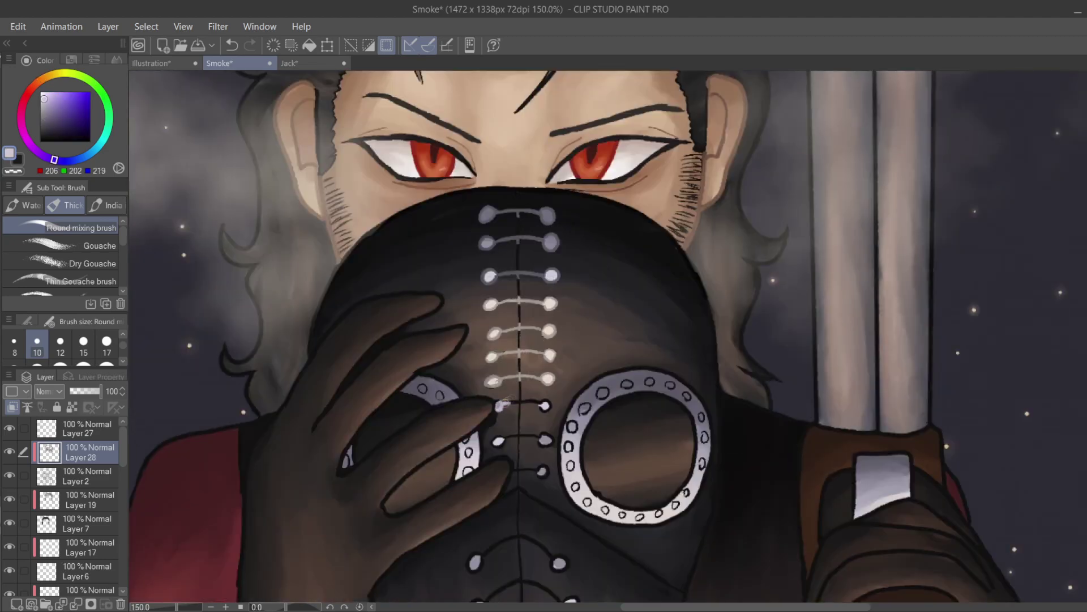
alt+click(548, 380)
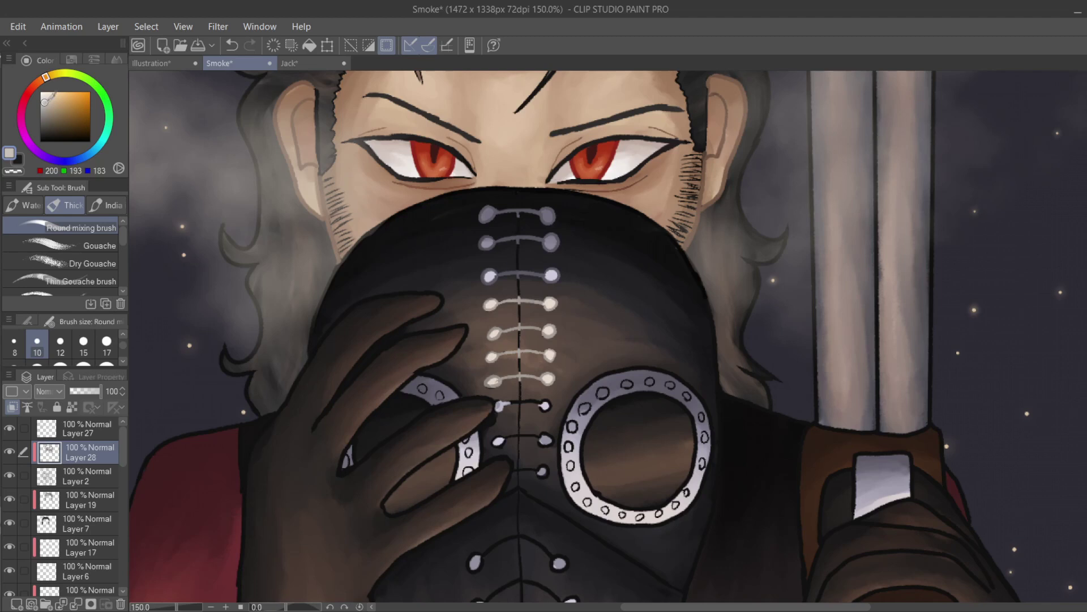
key(ctrl+z)
drag(544, 405, 515, 402)
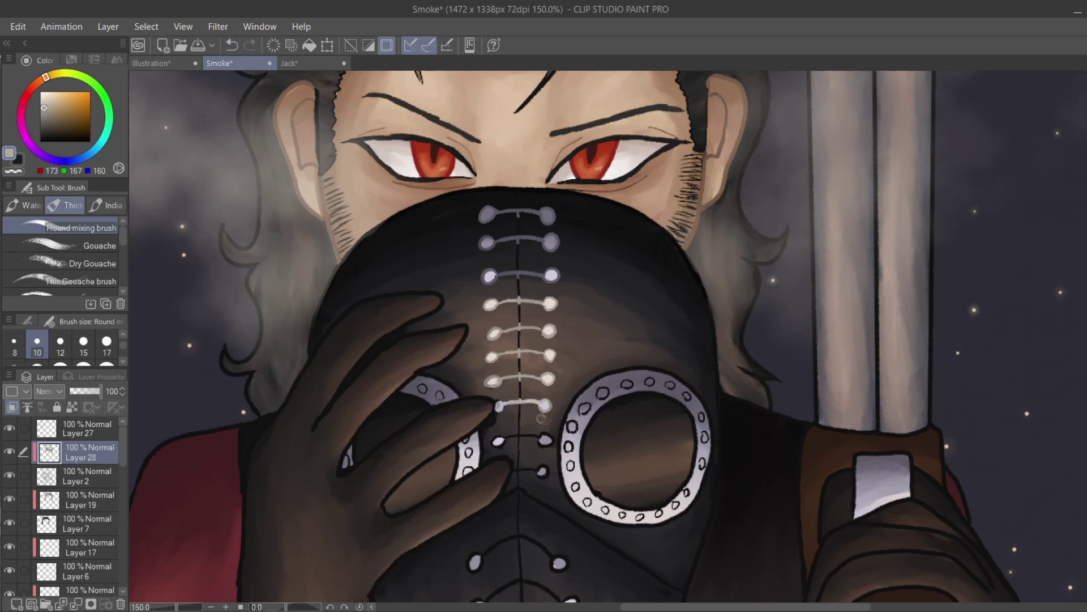
alt+click(545, 405)
mouse_move(545, 405)
mouse_down()
mouse_move(499, 405)
mouse_move(515, 403)
mouse_up()
alt+click(545, 406)
Recolor the last two laces between the lenses in bluish grey (143, 140, 152), undoing the first pass and repainting it.
drag(499, 441, 545, 439)
click(542, 472)
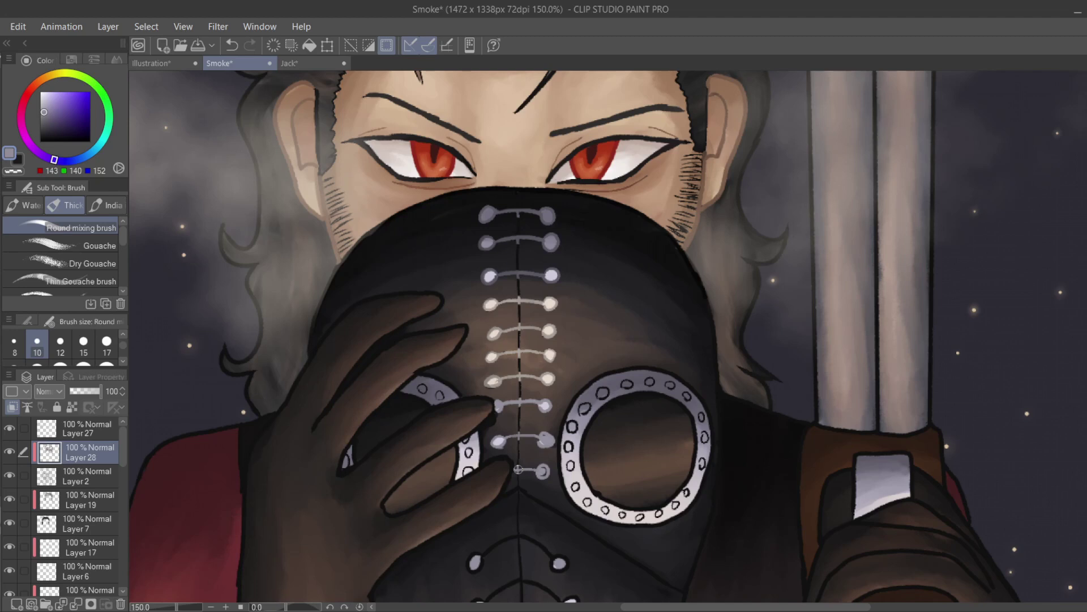
key(ctrl+z)
key(ctrl+z)
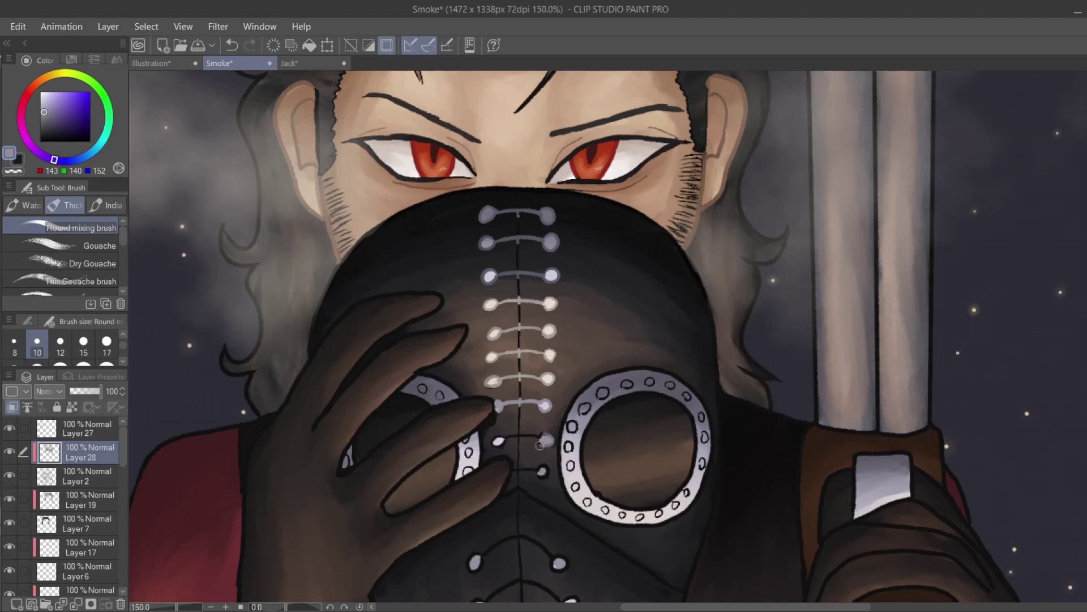
drag(543, 438, 497, 442)
click(542, 471)
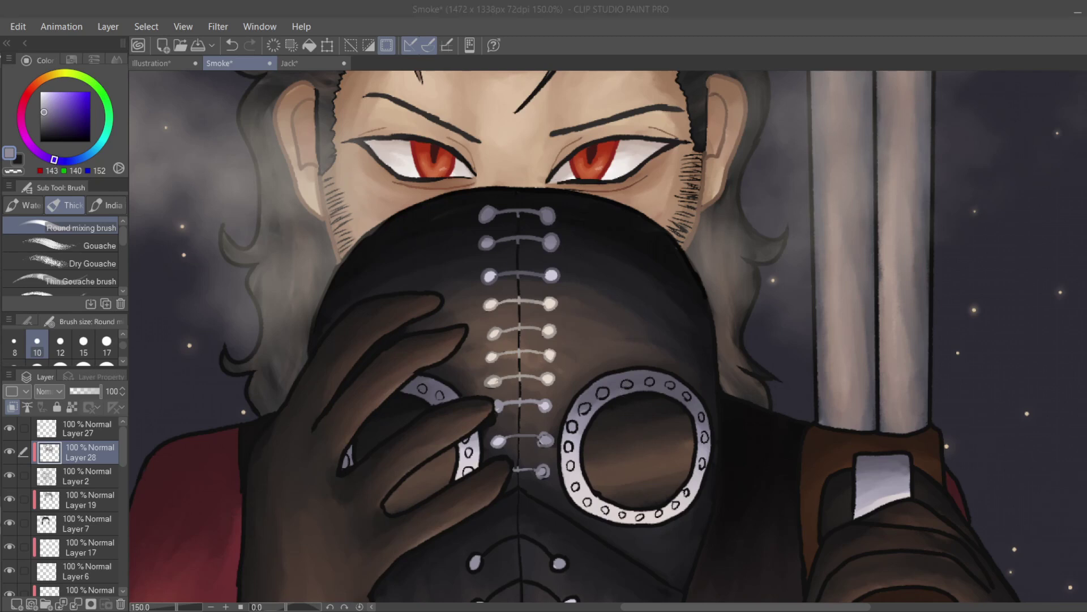
Delete Layer 26 above Layer 18.
scroll(85, 510, down, 5)
click(90, 518)
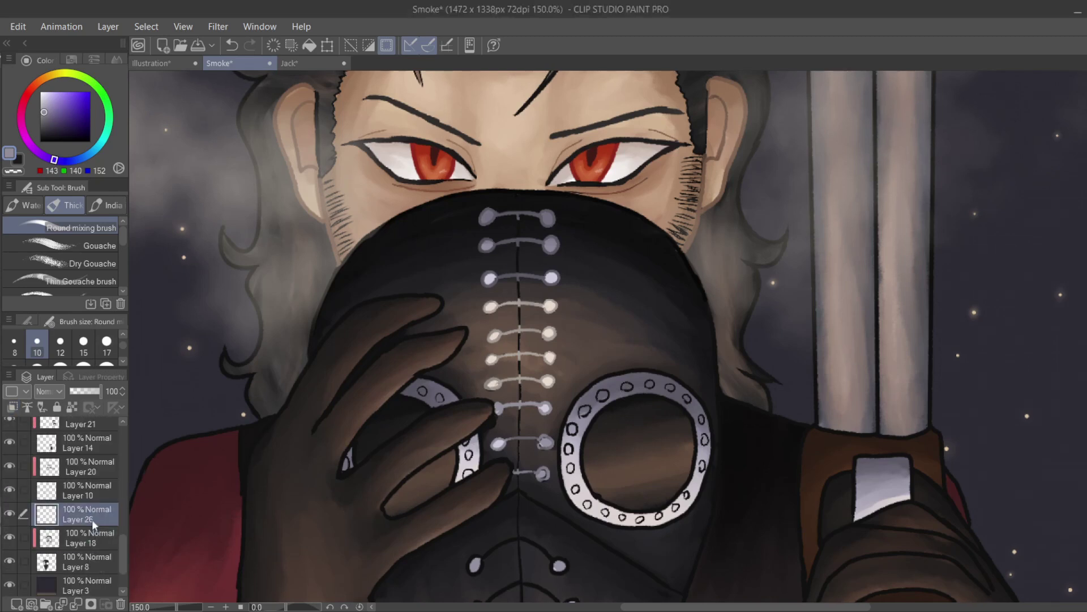
click(121, 603)
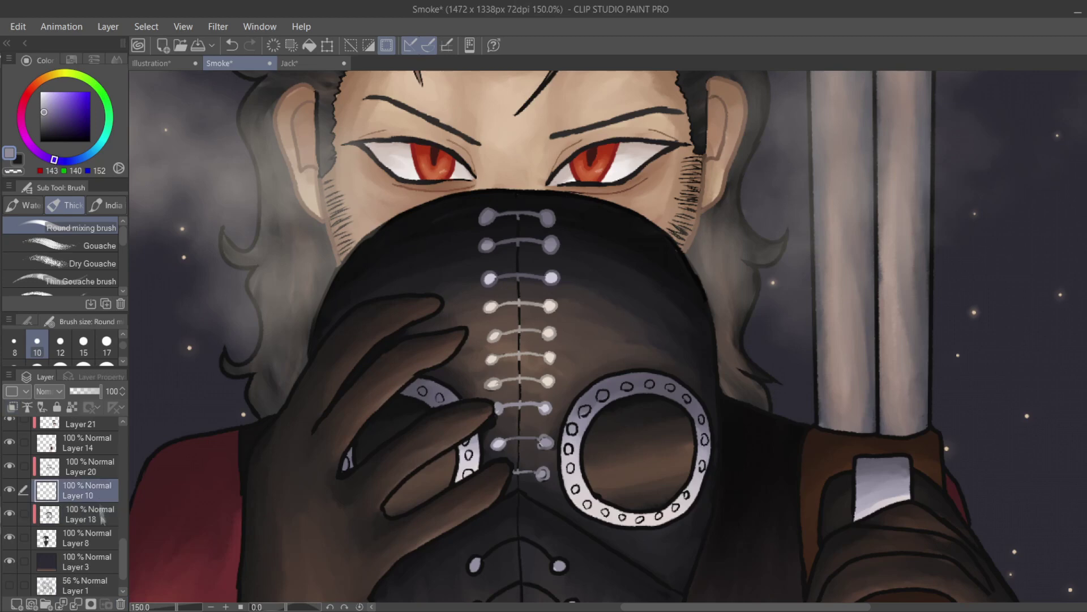
click(107, 466)
click(9, 466)
click(78, 493)
alt+click(538, 442)
key(p)
click(231, 45)
click(226, 607)
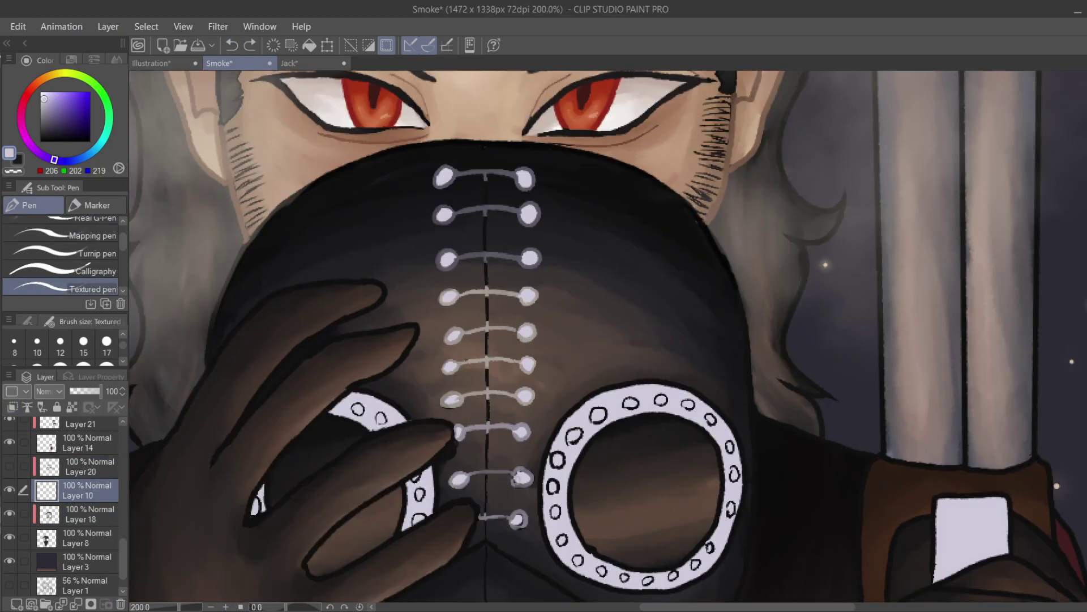
click(9, 466)
click(9, 466)
click(10, 466)
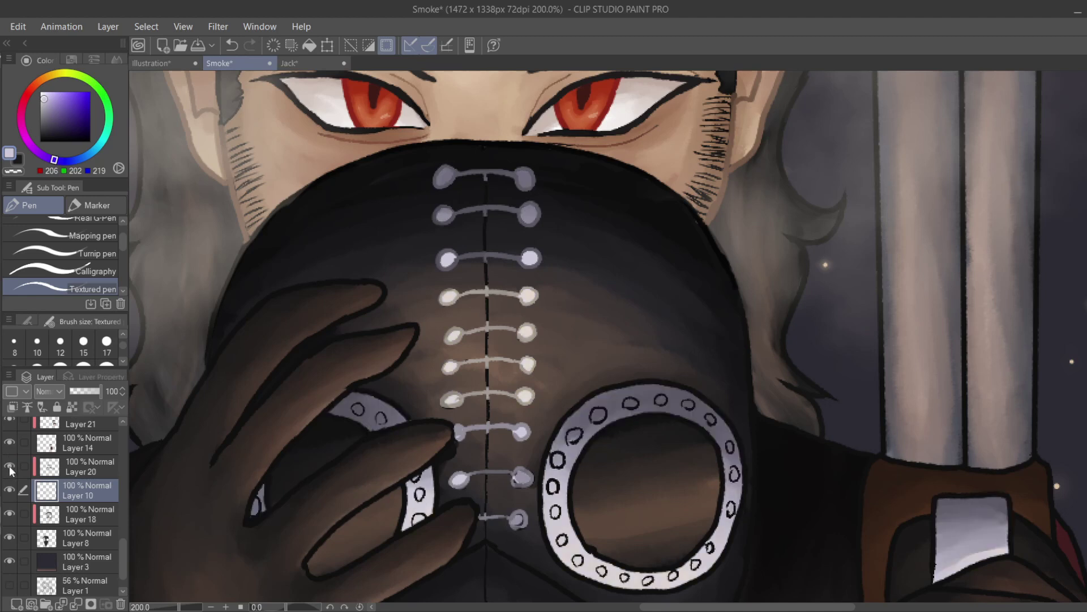
drag(119, 545, 119, 435)
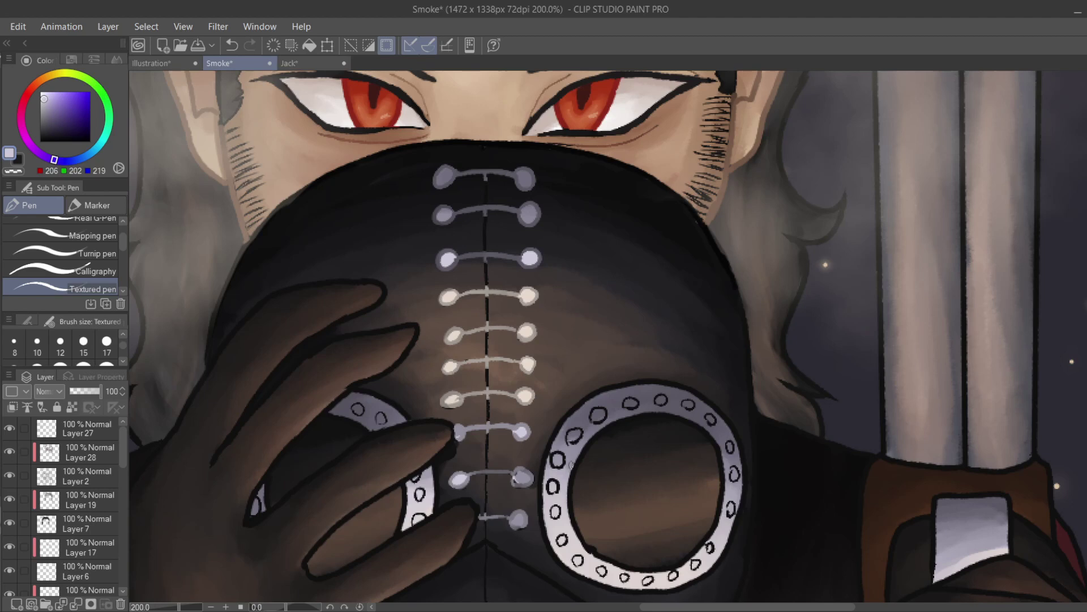
click(106, 433)
key(e)
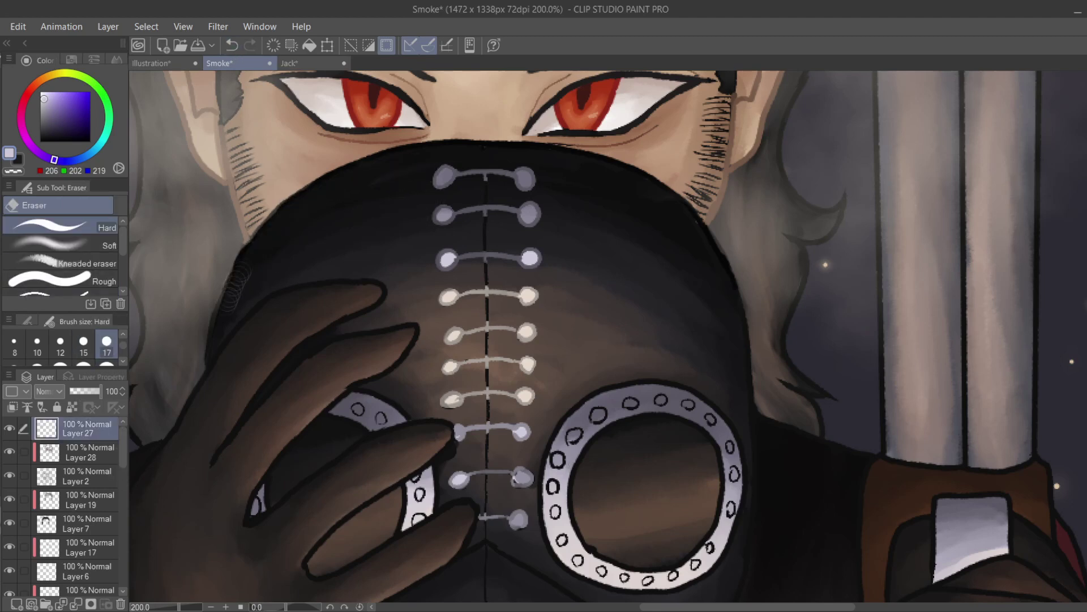
On Layer 28, recolor the outlines and rivets along the upper half of the uncovered lens ring with sampled bluish greys at brush size 10.
scroll(611, 340, down, 1)
alt+click(646, 414)
click(36, 342)
click(84, 452)
key(b)
mouse_move(648, 396)
mouse_down()
mouse_move(613, 388)
mouse_move(643, 373)
mouse_move(623, 377)
mouse_move(610, 398)
mouse_move(598, 384)
mouse_move(644, 373)
mouse_move(643, 388)
mouse_move(668, 401)
mouse_move(606, 399)
mouse_move(607, 414)
mouse_move(580, 409)
mouse_move(567, 434)
mouse_up()
alt+click(621, 375)
click(47, 122)
mouse_move(674, 407)
mouse_down()
mouse_move(698, 393)
mouse_move(711, 433)
mouse_up()
key(ctrl+z)
mouse_move(691, 391)
mouse_down()
mouse_move(711, 424)
mouse_move(691, 420)
mouse_up()
Recolor the outlines and rivets on the sides and lower half of the uncovered lens ring with darker greys based on the ring color.
alt+click(694, 409)
click(44, 123)
drag(593, 450, 566, 438)
click(45, 118)
mouse_move(693, 454)
mouse_down()
mouse_move(714, 454)
mouse_move(677, 510)
mouse_move(614, 513)
mouse_move(674, 524)
mouse_move(592, 519)
mouse_move(594, 499)
mouse_up()
Finish the remaining dark lines and rivets on the lower rim of the uncovered lens ring with sampled greys such as (161, 150, 145).
alt+click(674, 516)
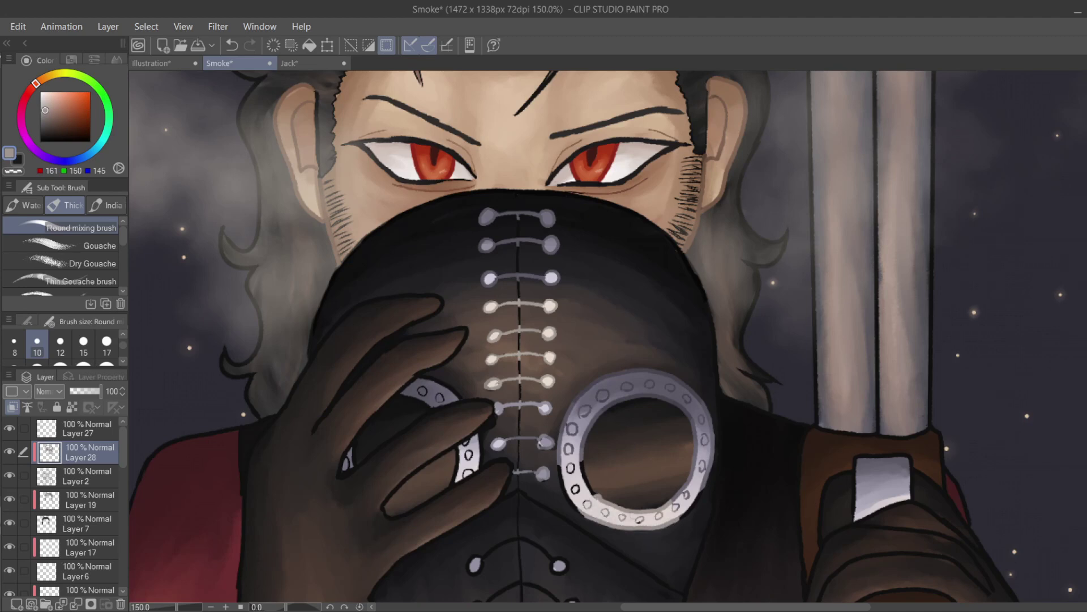
alt+click(699, 488)
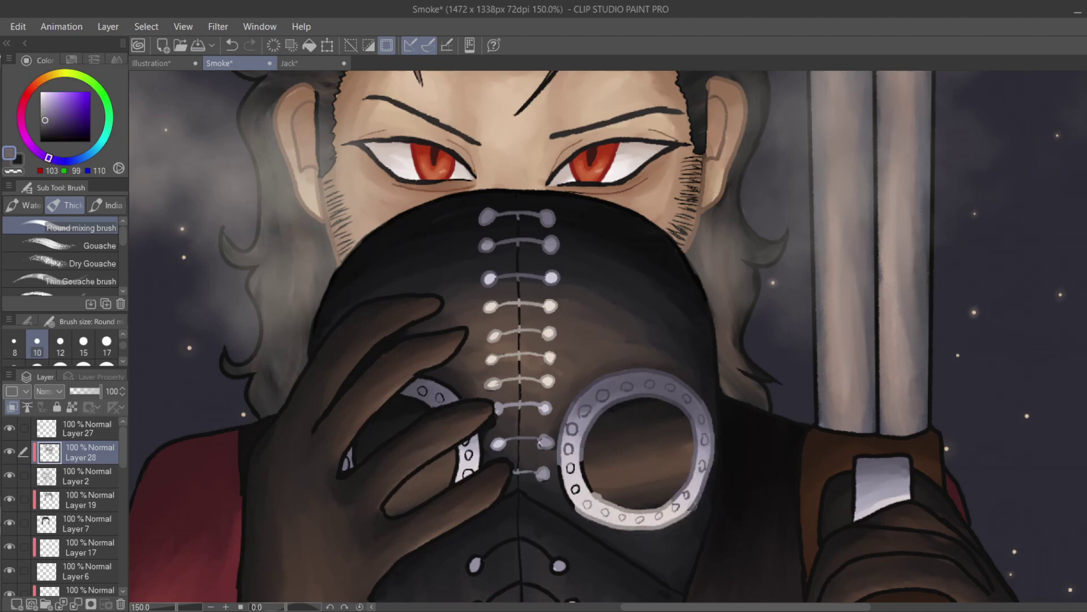
alt+click(674, 500)
drag(589, 485, 576, 489)
click(564, 492)
alt+click(581, 511)
click(571, 503)
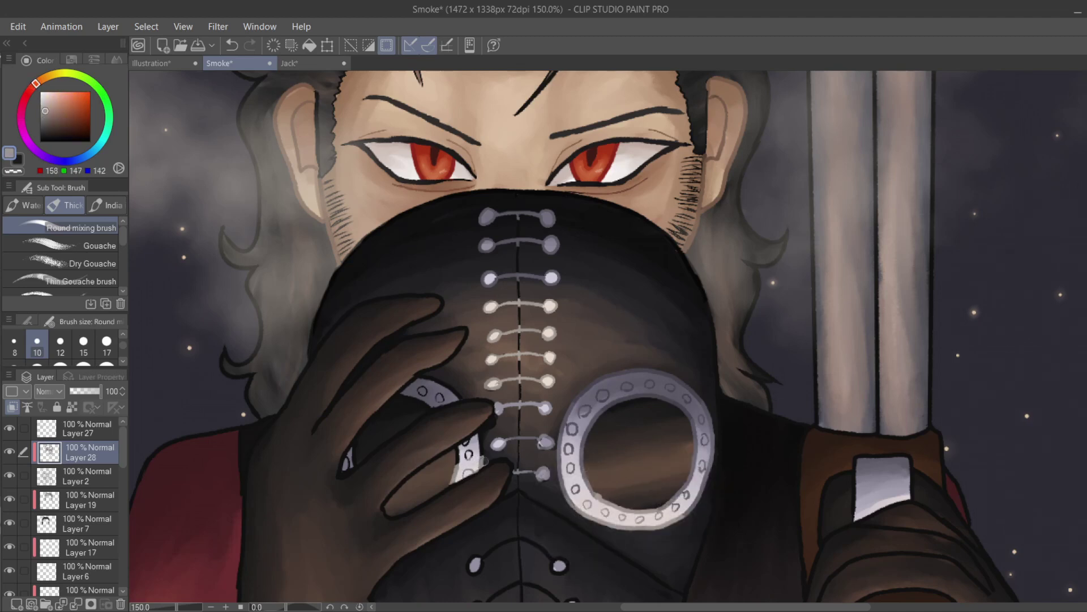
Recolor the outlines and rivets of the lens ring behind the hand with sampled greys, including (100, 96, 106) and (70, 68, 78).
alt+click(453, 460)
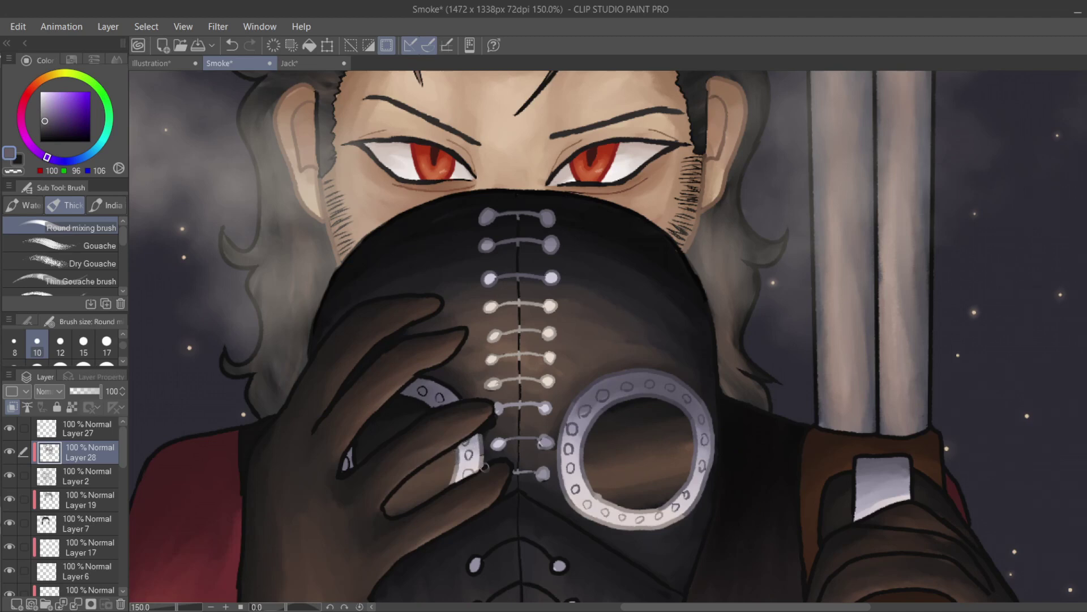
alt+click(642, 381)
drag(433, 388, 402, 396)
drag(354, 453, 349, 461)
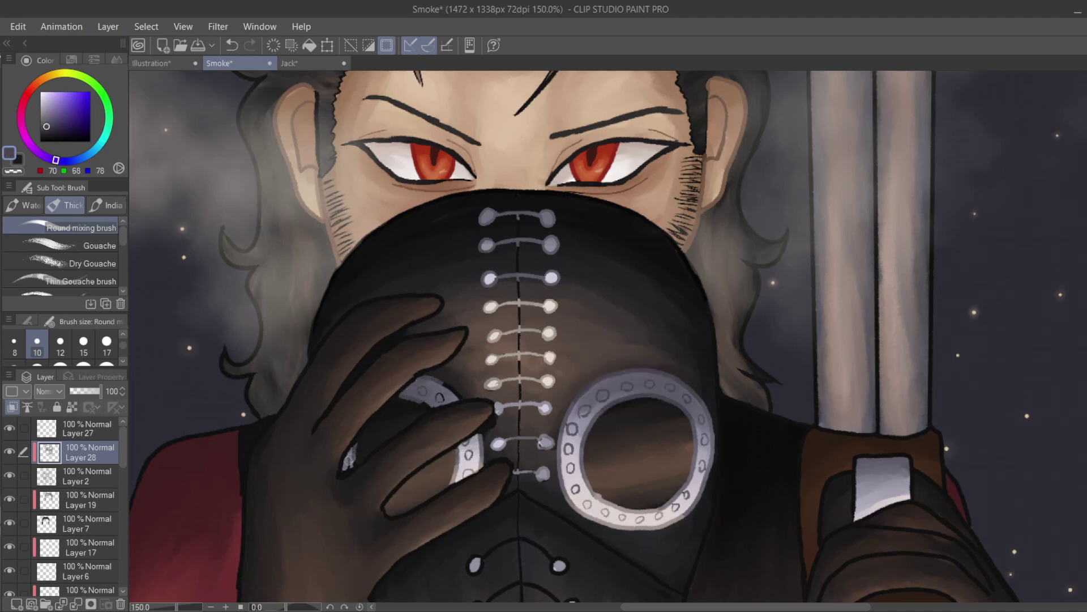
drag(439, 397, 445, 391)
Recolor the top two stitches of the lacing on the mask's lower beak with bluish greys sampled from the existing lacing.
alt+click(552, 407)
alt+click(540, 243)
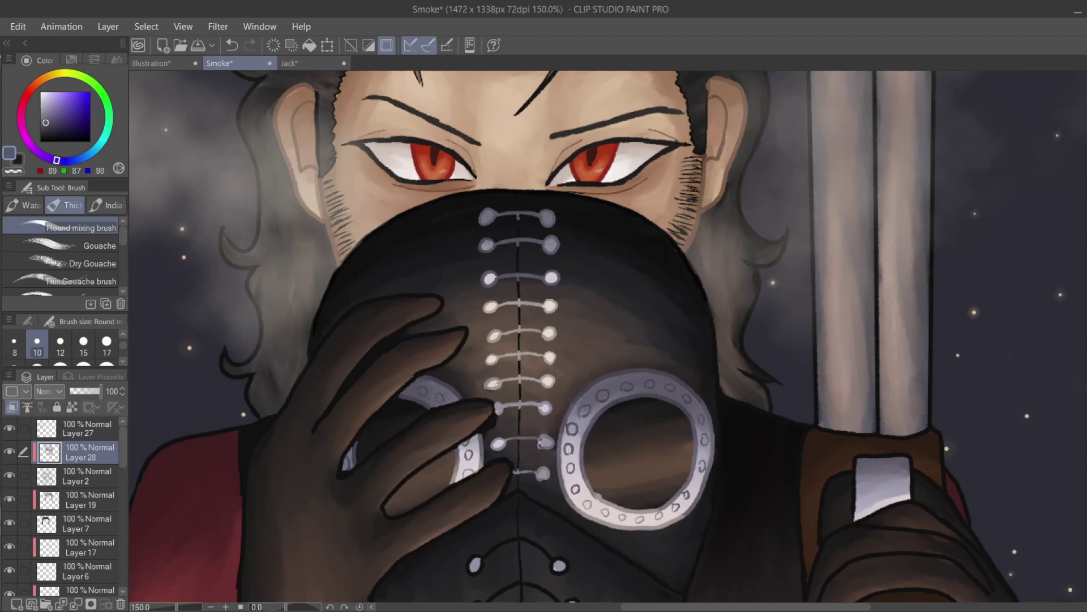
scroll(525, 266, down, 5)
mouse_move(475, 295)
mouse_down()
mouse_move(542, 274)
mouse_move(559, 296)
mouse_up()
click(48, 125)
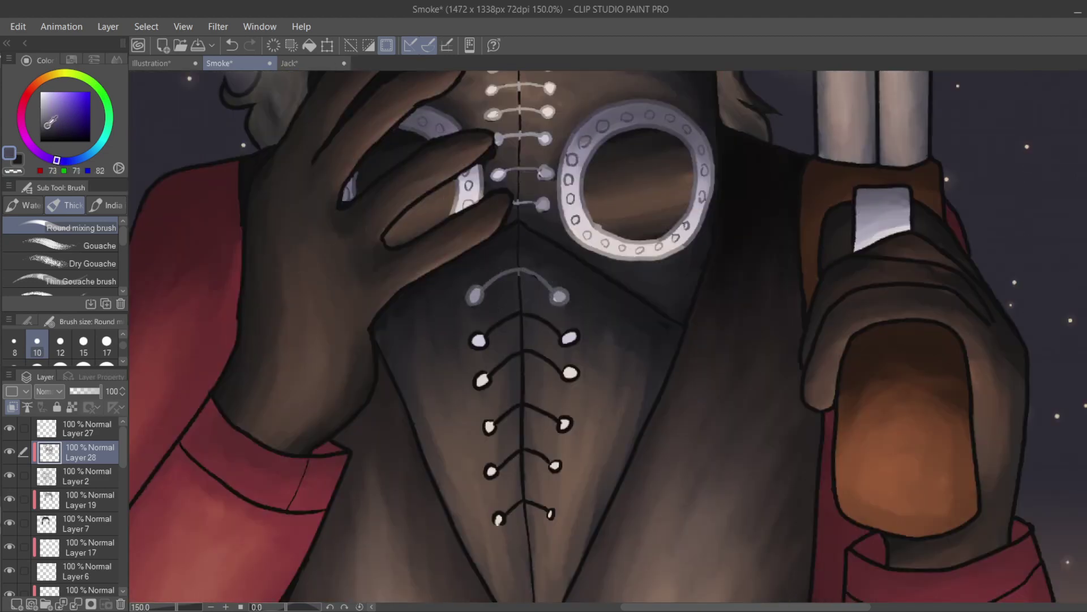
click(45, 118)
drag(475, 295, 558, 286)
click(478, 340)
click(45, 114)
click(478, 340)
mouse_move(487, 331)
mouse_down()
mouse_move(539, 317)
mouse_move(569, 338)
mouse_up()
Recolor the remaining four beak stitches with warm greys that lighten downward, from (146, 140, 133) to (206, 201, 193).
click(45, 76)
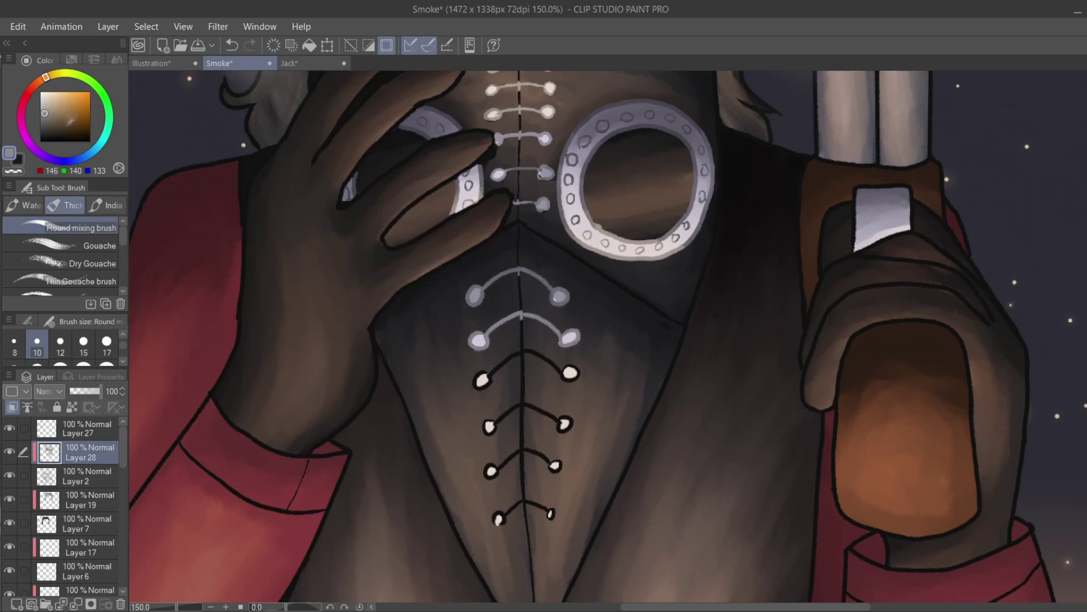
mouse_move(482, 380)
mouse_down()
mouse_move(537, 355)
mouse_move(571, 373)
mouse_up()
click(45, 108)
click(490, 426)
mouse_move(490, 425)
mouse_down()
mouse_move(526, 409)
mouse_move(563, 422)
mouse_up()
click(564, 423)
click(493, 471)
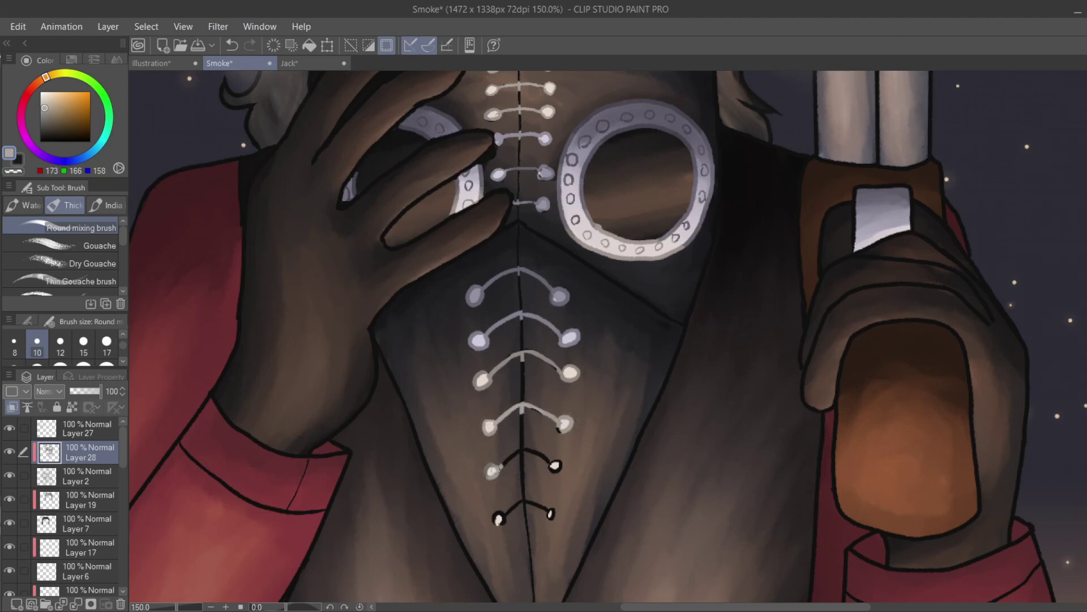
drag(493, 470, 556, 466)
click(43, 100)
click(499, 518)
mouse_move(499, 517)
mouse_down()
mouse_move(524, 500)
mouse_move(552, 514)
mouse_up()
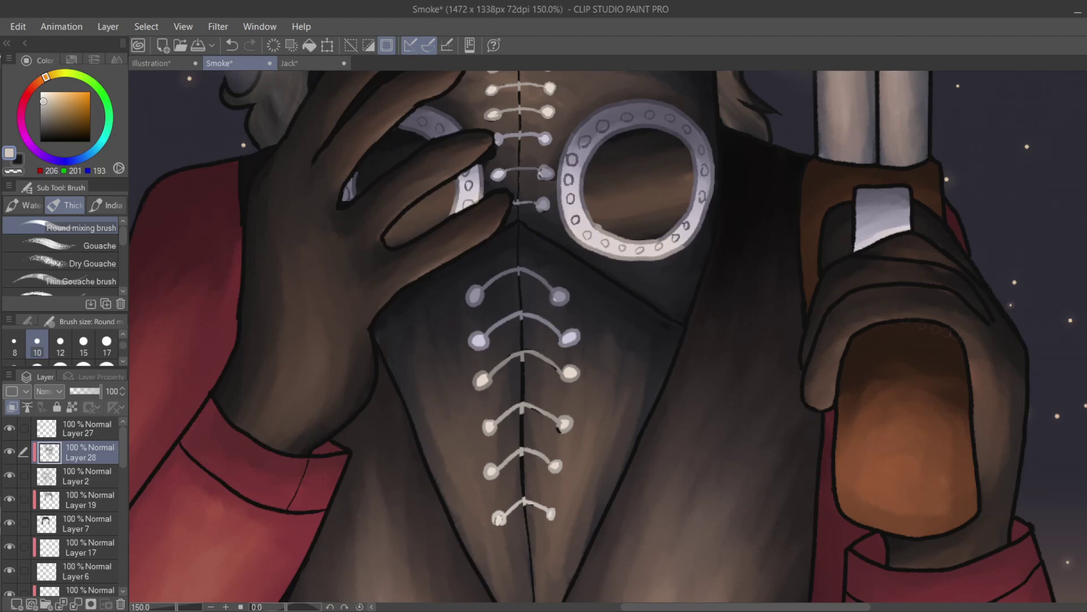
Recolor the center seam of the upper mask with sampled dark tones such as (23, 23, 24), (33, 32, 35) and (61, 53, 49).
scroll(608, 336, up, 3)
alt+click(587, 96)
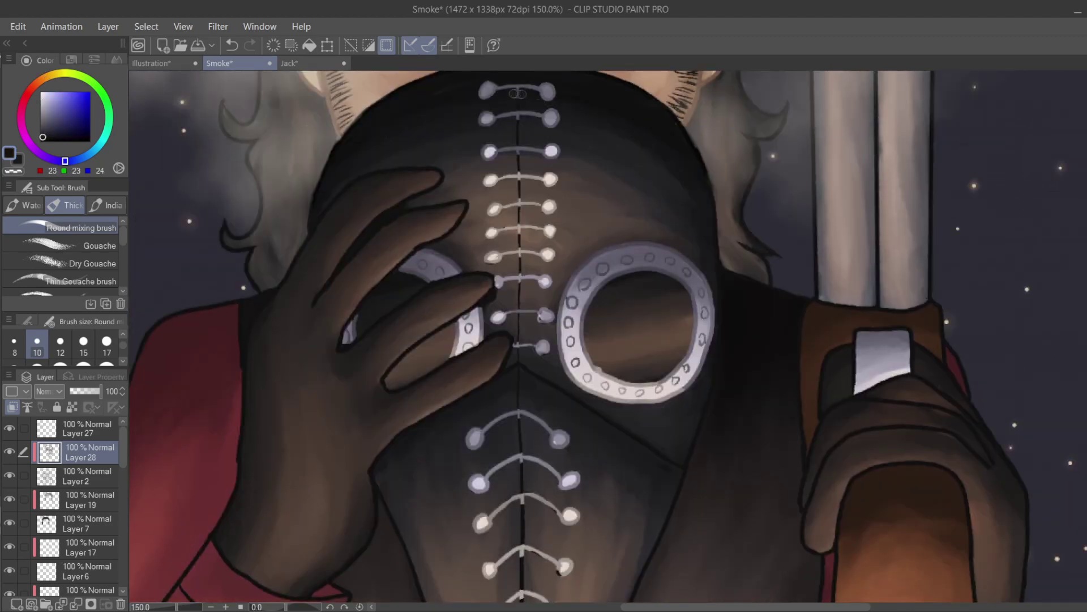
scroll(764, 393, up, 2)
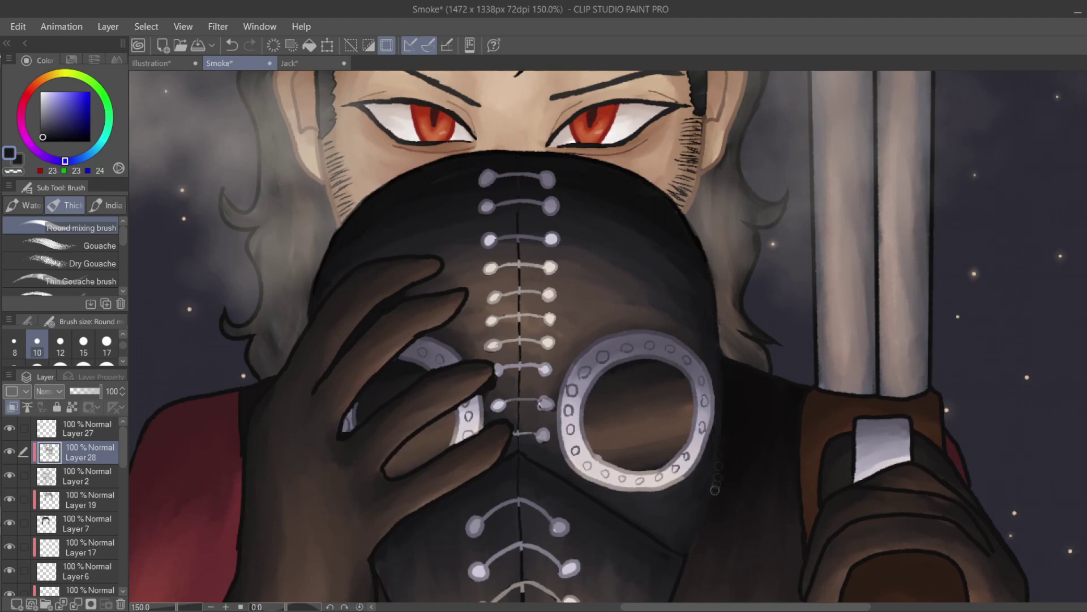
click(41, 138)
alt+click(528, 250)
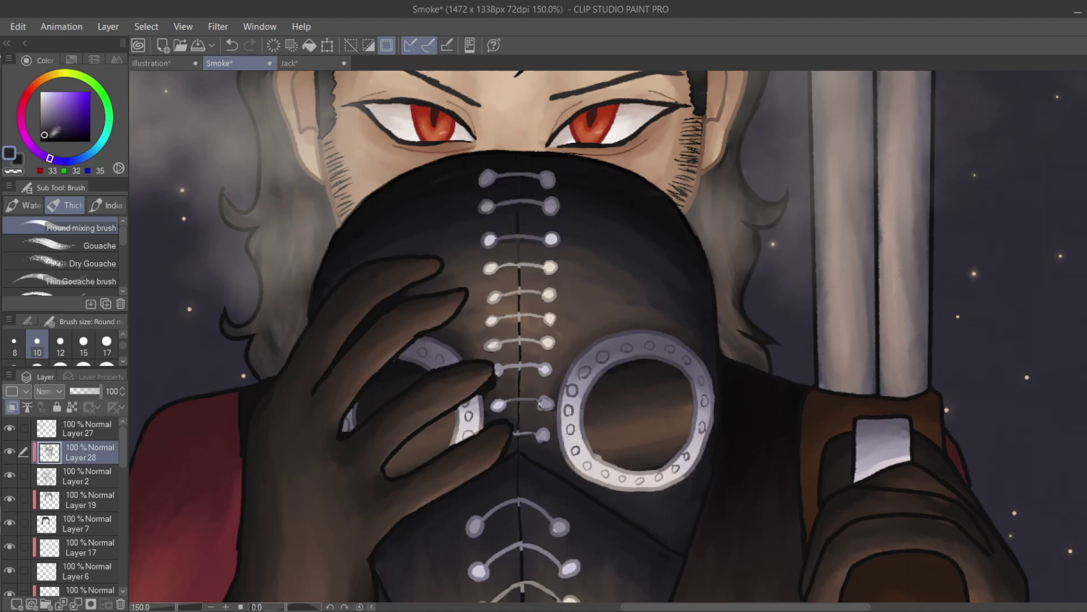
alt+click(534, 216)
alt+click(538, 271)
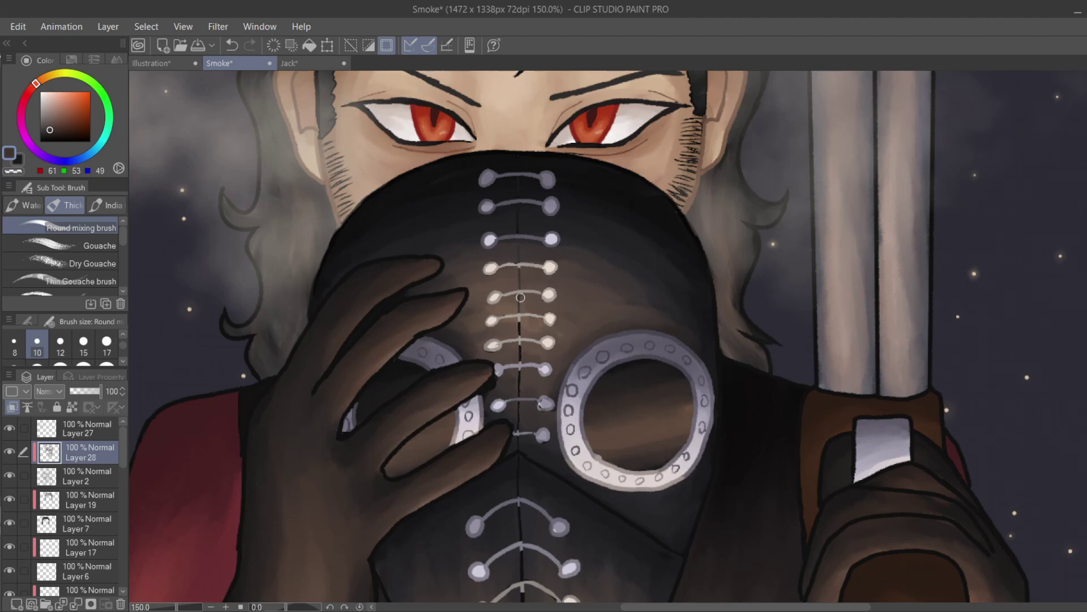
alt+click(523, 374)
alt+click(523, 375)
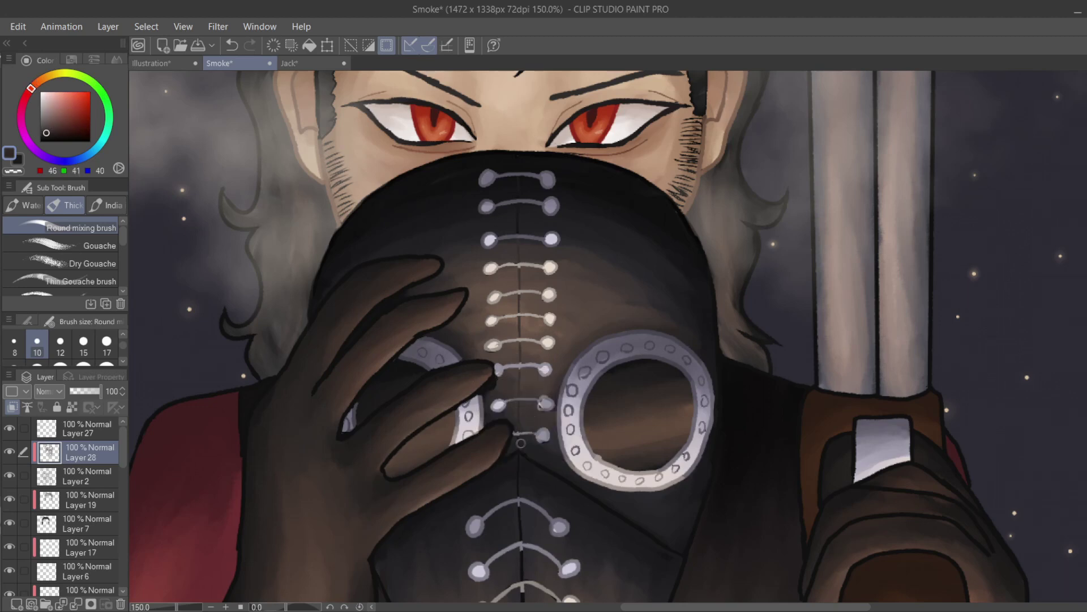
alt+click(521, 452)
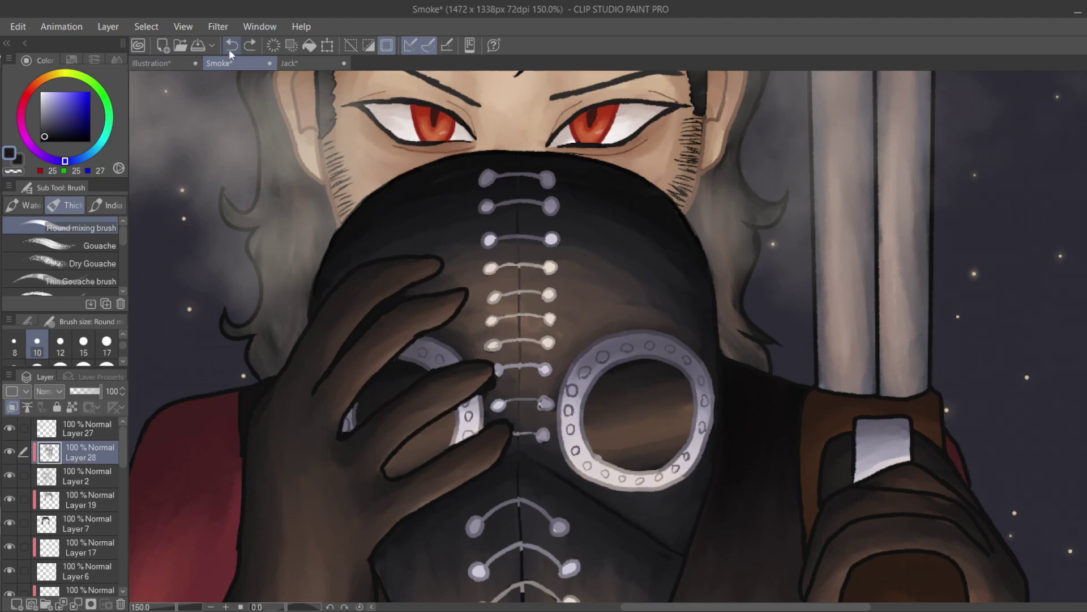
alt+click(528, 461)
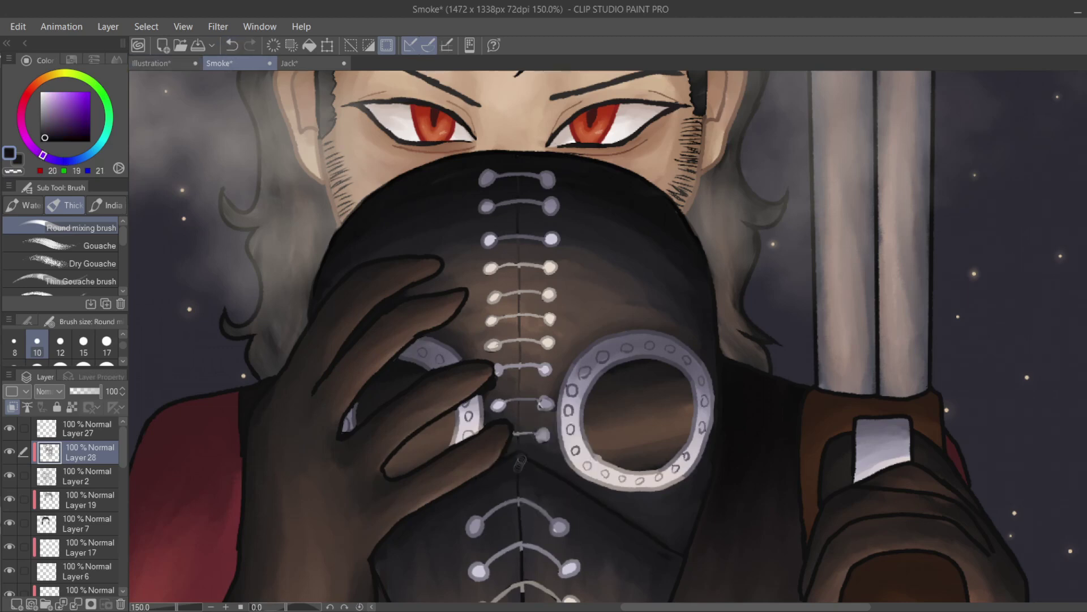
Recolor the center seam between the beak stitches with sampled dark greys such as (42, 39, 41) and (39, 35, 34).
scroll(541, 404, down, 5)
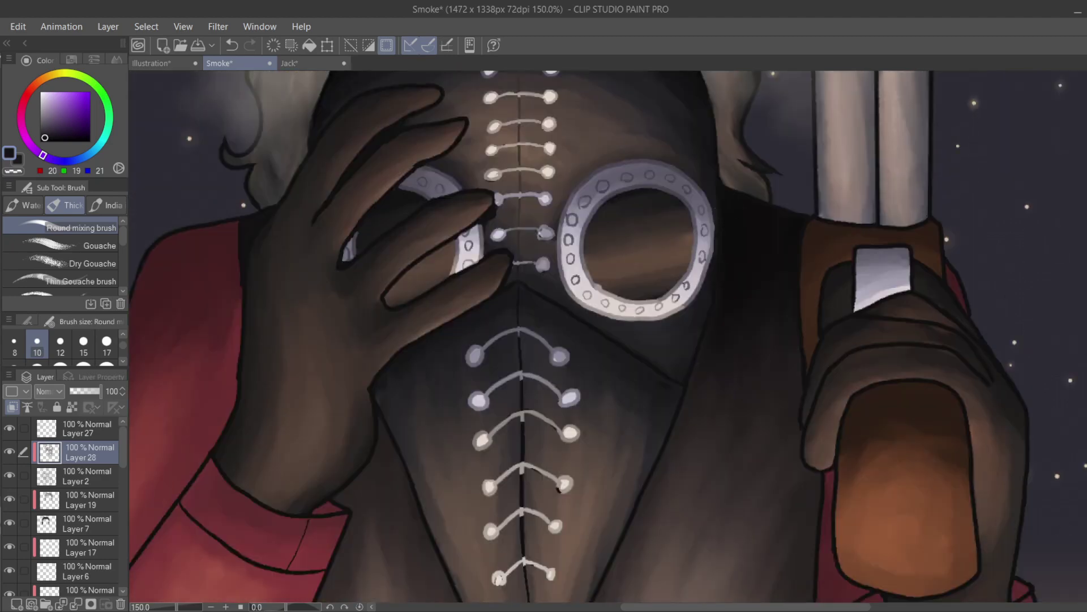
alt+click(520, 343)
alt+click(515, 388)
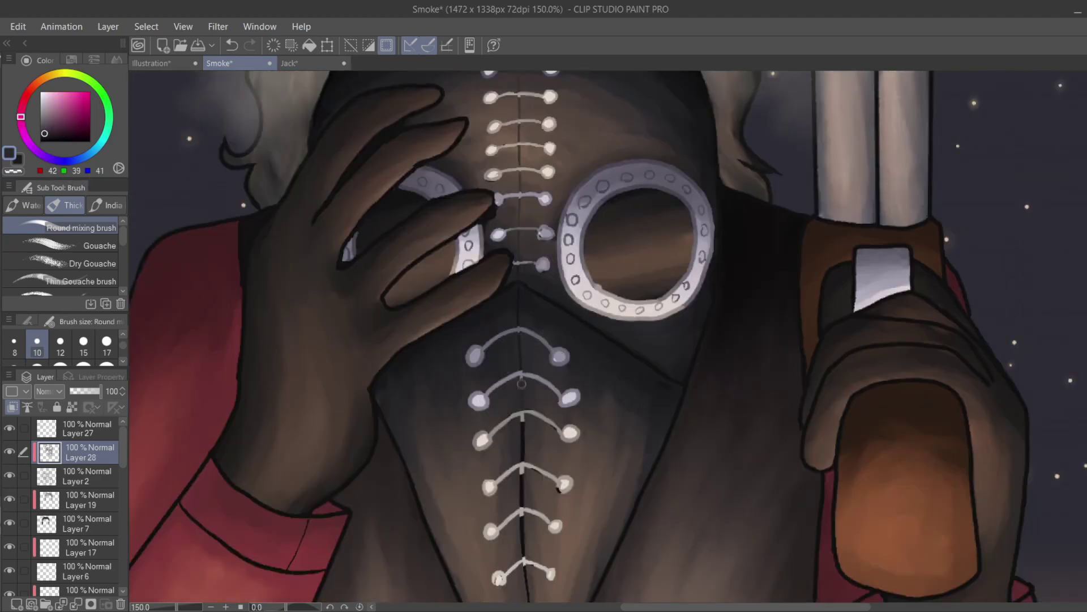
click(46, 136)
alt+click(546, 433)
click(47, 134)
drag(521, 496, 520, 473)
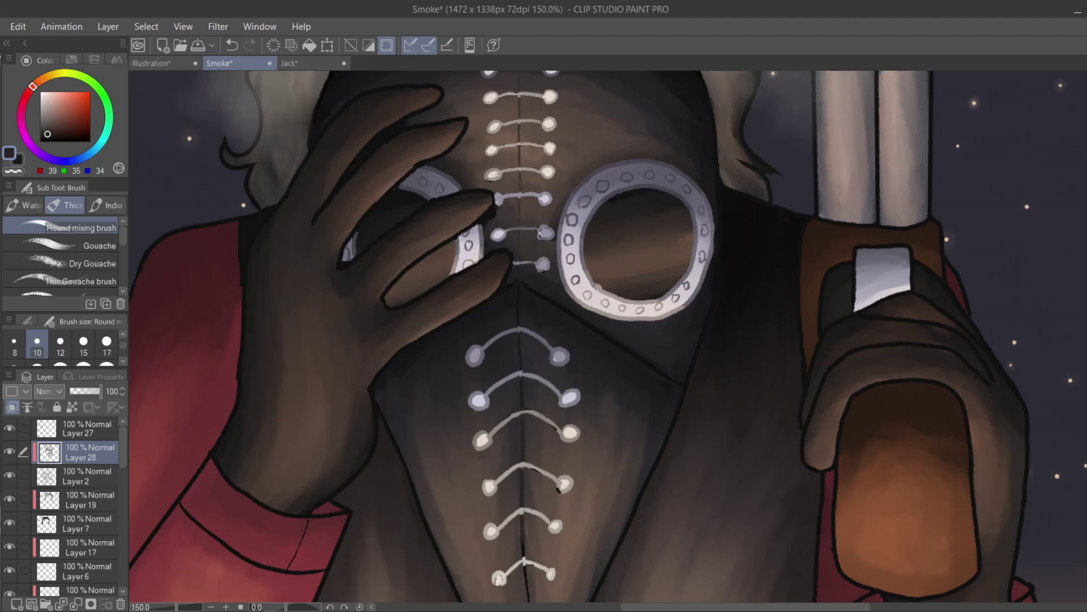
Recolor both side edges of the beak down to its tip with dark tones sampled from the mask.
scroll(523, 528, down, 3)
alt+click(547, 593)
drag(548, 593, 633, 391)
drag(459, 479, 398, 331)
alt+click(391, 300)
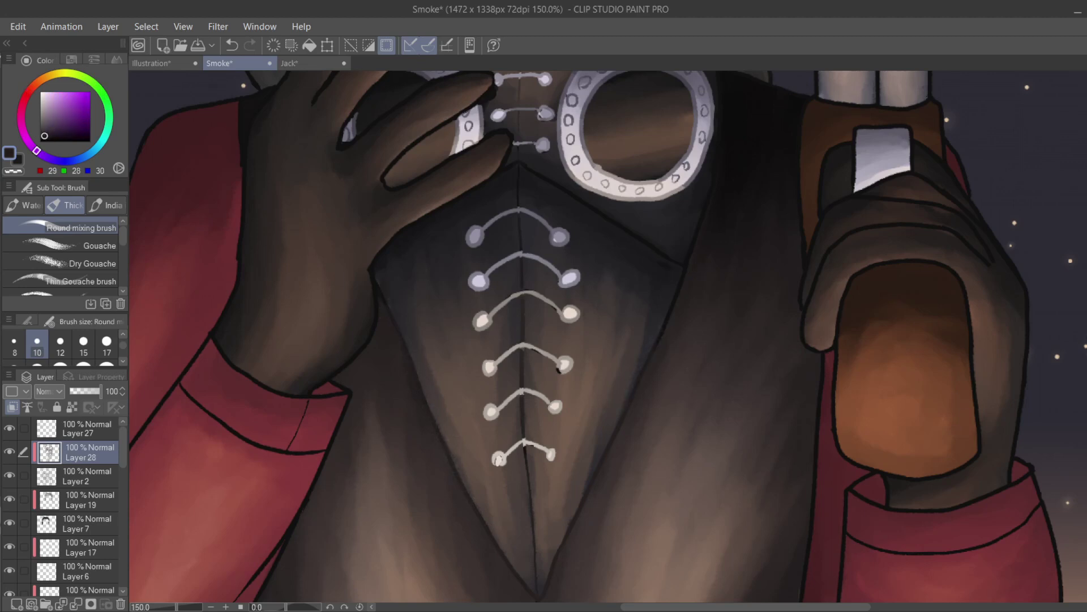
Recolor the cuff and lower sleeve outlines of the arm touching the mask with dark reds such as (103, 47, 50).
alt+click(816, 382)
scroll(814, 479, down, 3)
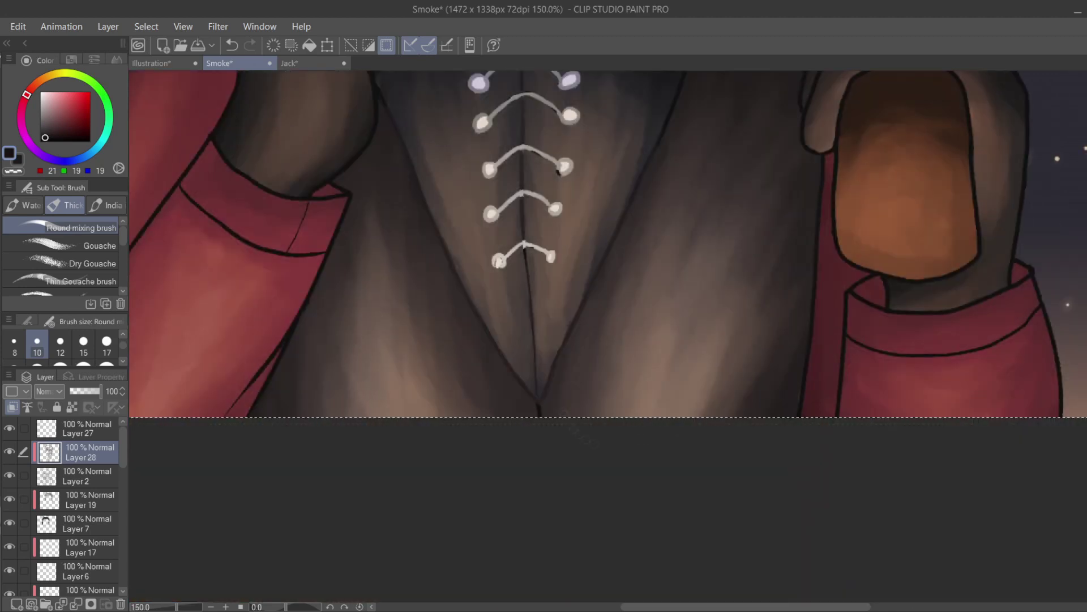
alt+click(304, 284)
click(66, 127)
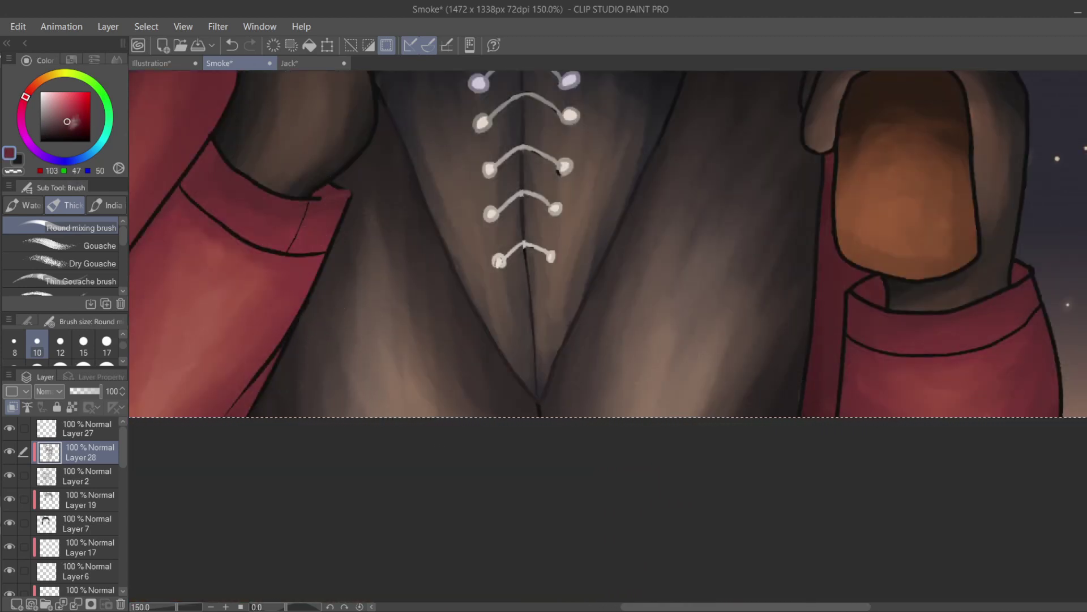
drag(347, 200, 249, 413)
mouse_move(308, 255)
mouse_down()
mouse_move(182, 192)
mouse_move(238, 170)
mouse_up()
drag(357, 195, 249, 187)
Recolor the outer arm and shoulder outline of the same red sleeve, darkening from (67, 34, 35) to (36, 22, 23).
scroll(606, 243, left, 10)
mouse_move(600, 193)
mouse_down()
mouse_move(453, 416)
mouse_move(475, 207)
mouse_up()
scroll(716, 334, up, 6)
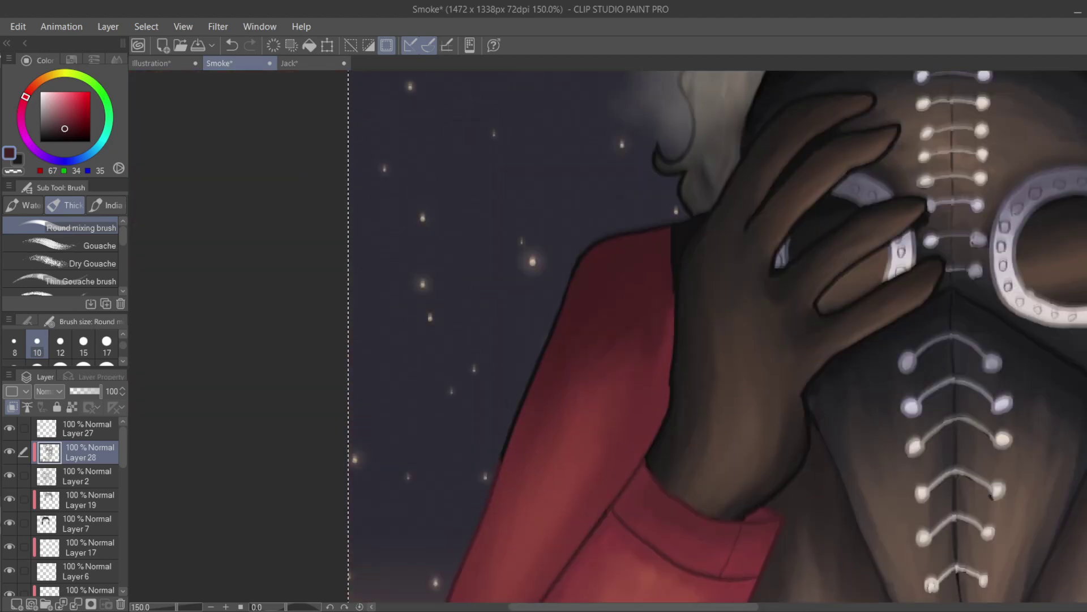
click(60, 134)
drag(544, 348, 606, 238)
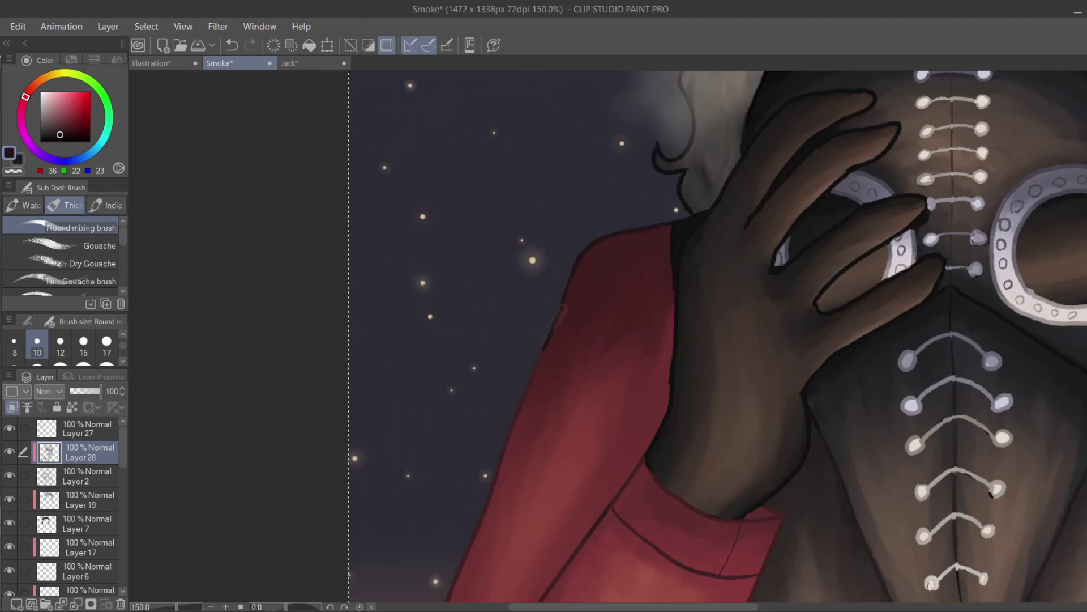
Recolor the cuff and sleeve outlines of the weapon-holding arm with a sampled dark red.
scroll(589, 277, right, 15)
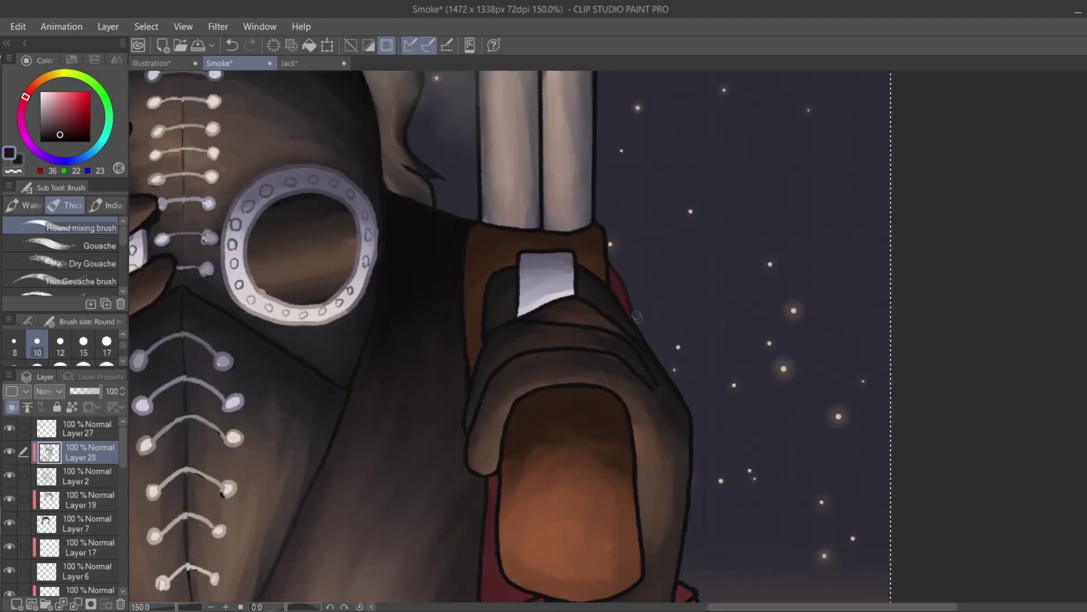
scroll(635, 311, down, 6)
scroll(736, 340, left, 5)
alt+click(823, 358)
mouse_move(822, 358)
mouse_down()
mouse_move(743, 400)
mouse_move(921, 314)
mouse_move(958, 465)
mouse_up()
Recolor the outlines of the glove gripping the weapon with sampled dark browns such as (18, 17, 17) and (50, 41, 37).
scroll(865, 318, up, 3)
alt+click(865, 317)
alt+click(886, 304)
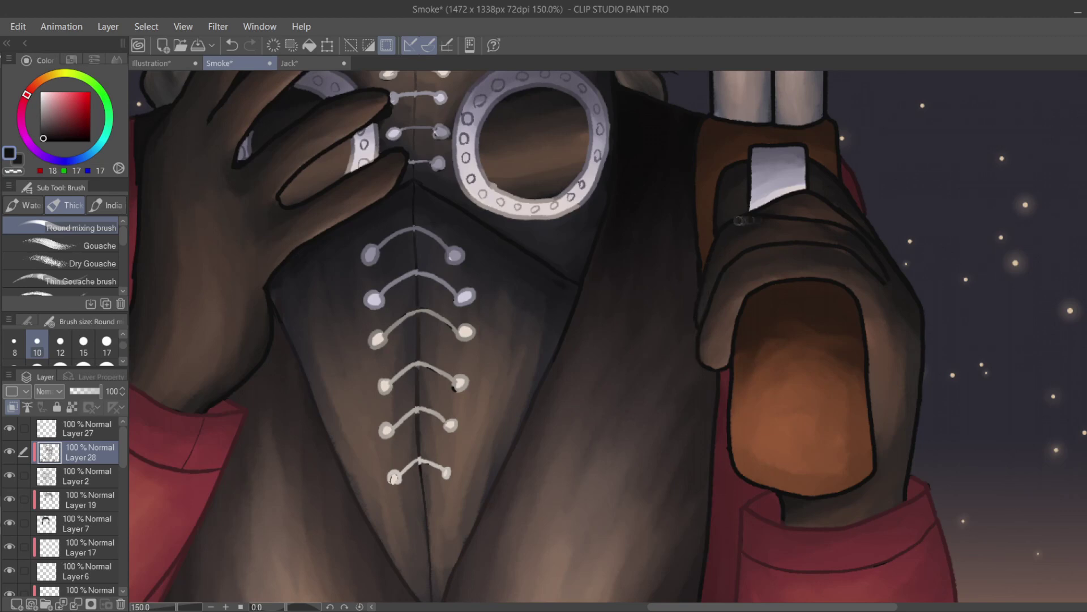
drag(721, 223, 727, 168)
alt+click(919, 374)
alt+click(691, 295)
drag(698, 344, 720, 369)
alt+click(805, 219)
alt+click(677, 316)
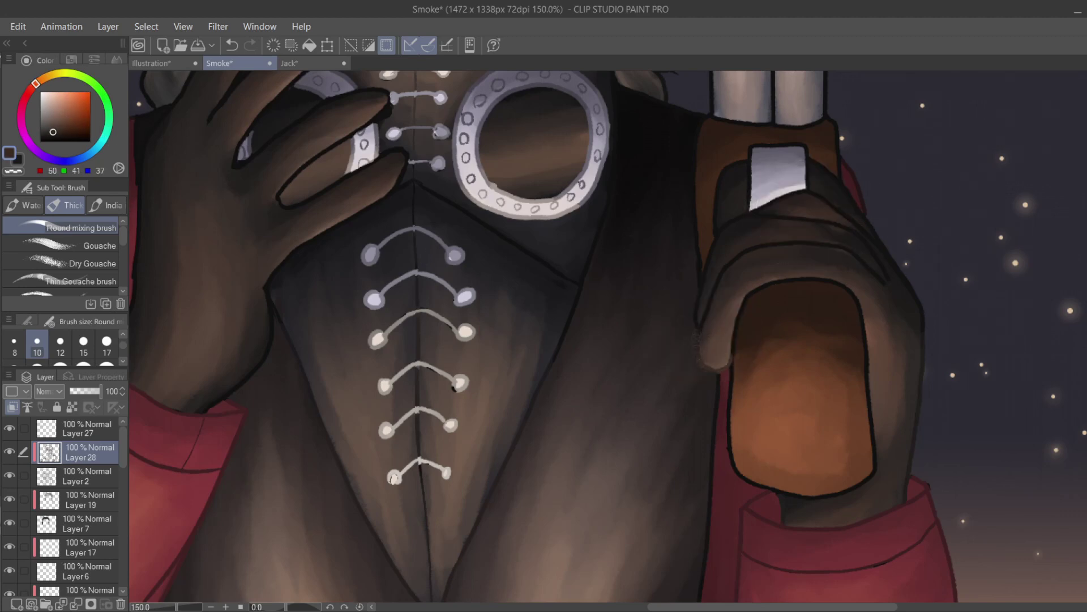
Recolor the outline of the orange-brown weapon grip with (42, 28, 20) along the top and (85, 51, 32) below.
alt+click(736, 347)
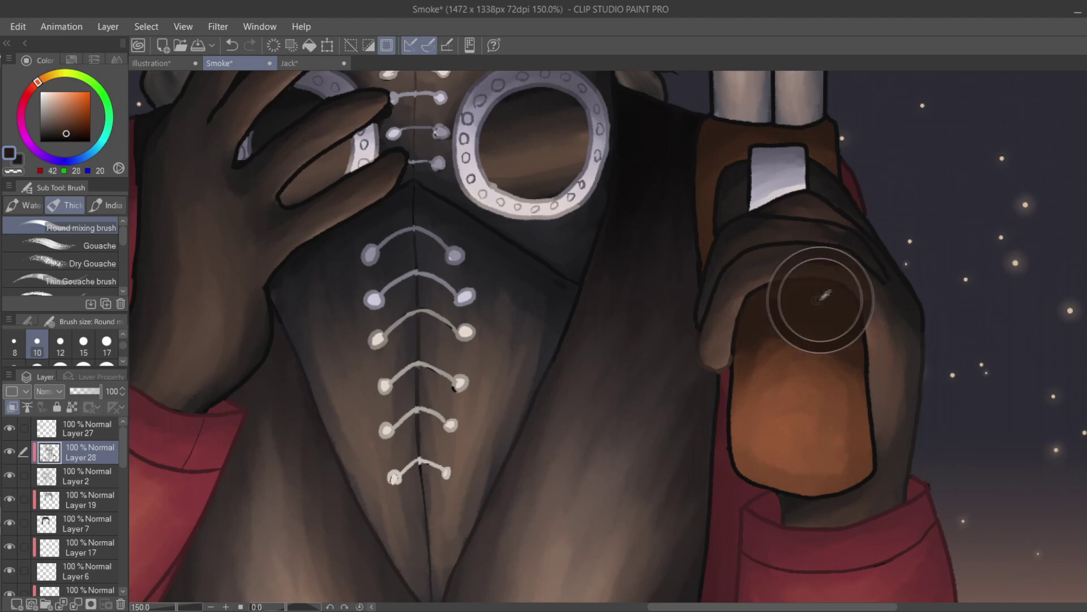
alt+click(854, 416)
mouse_move(865, 363)
mouse_down()
mouse_move(871, 413)
mouse_move(832, 492)
mouse_move(748, 481)
mouse_move(810, 497)
mouse_up()
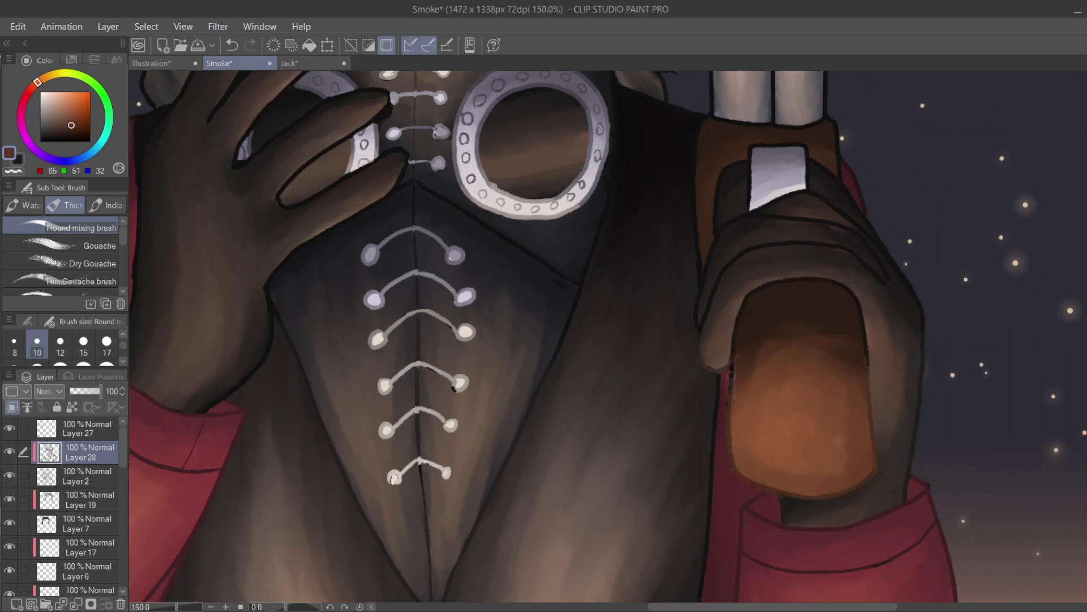
click(232, 45)
Recolor the outlines of the silver plate and the brown section around it with sampled colors, including dark brown (27, 19, 14).
scroll(609, 180, up, 3)
alt+click(609, 181)
mouse_move(808, 225)
mouse_down()
mouse_move(753, 221)
mouse_move(749, 286)
mouse_up()
drag(807, 264, 803, 256)
alt+click(840, 248)
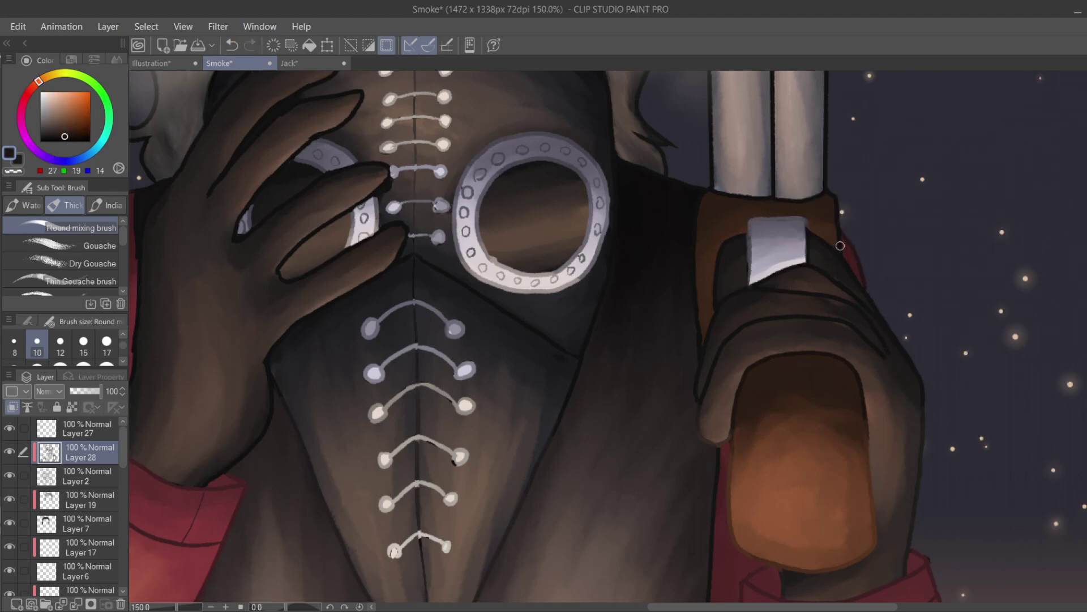
Recolor the base and lower side outlines of the two weapon barrels with greys sampled from the metal.
alt+click(815, 170)
drag(824, 190, 781, 199)
mouse_move(773, 124)
mouse_down()
mouse_move(776, 182)
mouse_move(714, 194)
mouse_up()
drag(717, 130, 717, 196)
drag(822, 99, 823, 179)
Recolor the long side and center lines of the barrels at brush size 17 with sampled greys such as (44, 44, 49).
scroll(802, 222, down, 1)
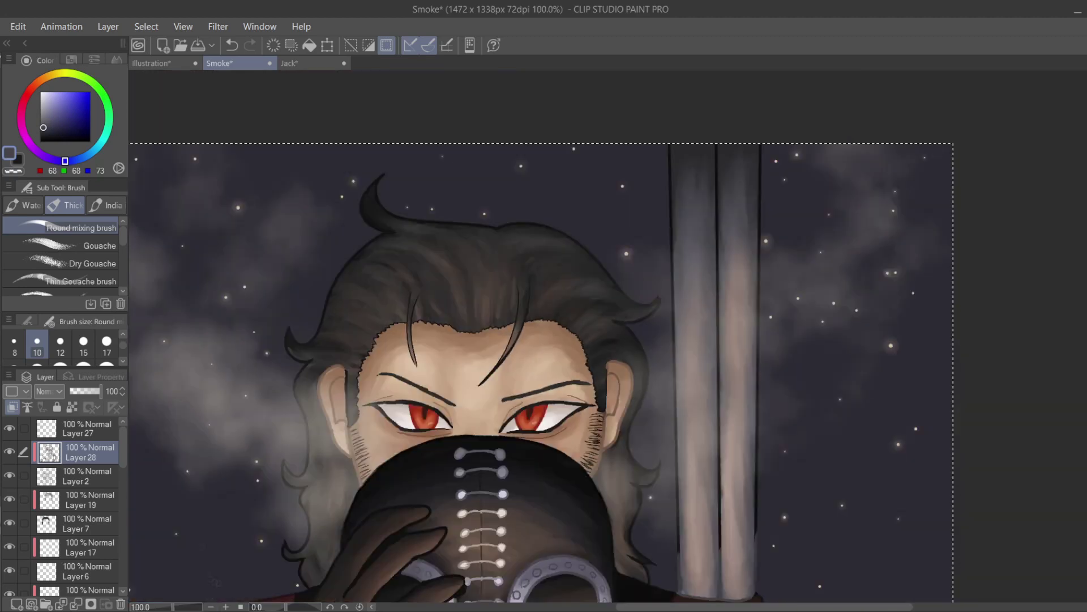
click(106, 342)
drag(760, 146, 760, 244)
drag(719, 309, 718, 541)
drag(756, 396, 756, 542)
drag(677, 367, 677, 552)
alt+click(674, 430)
mouse_move(718, 335)
mouse_down()
mouse_move(718, 390)
mouse_move(757, 241)
mouse_up()
alt+click(670, 170)
drag(670, 146, 673, 221)
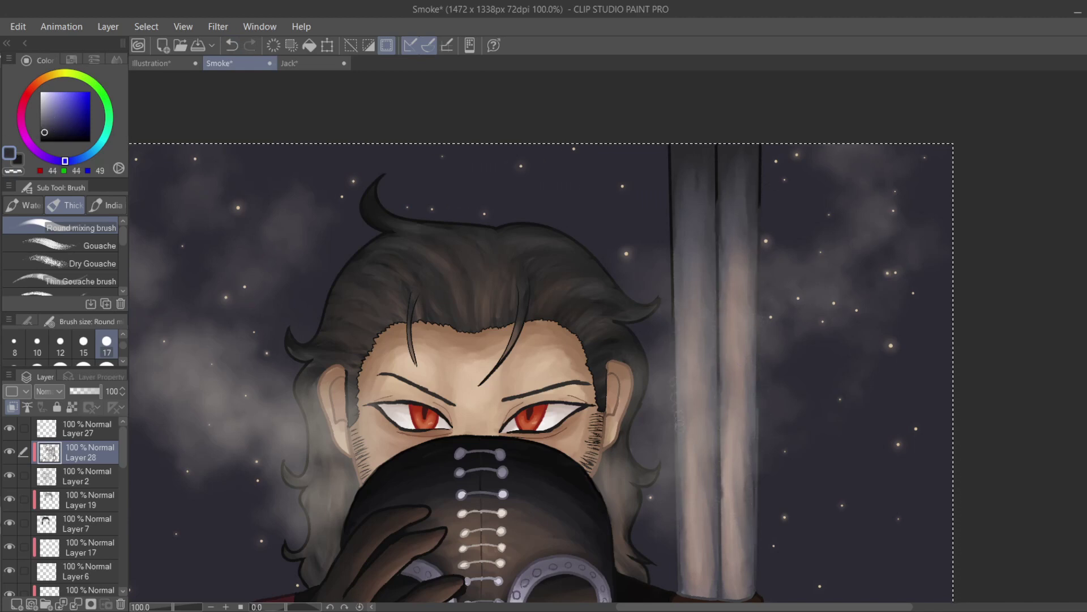
Blend the remaining dark lines at the barrels' upper ends using sampled greys such as (74, 72, 75) and (37, 37, 39).
alt+click(715, 262)
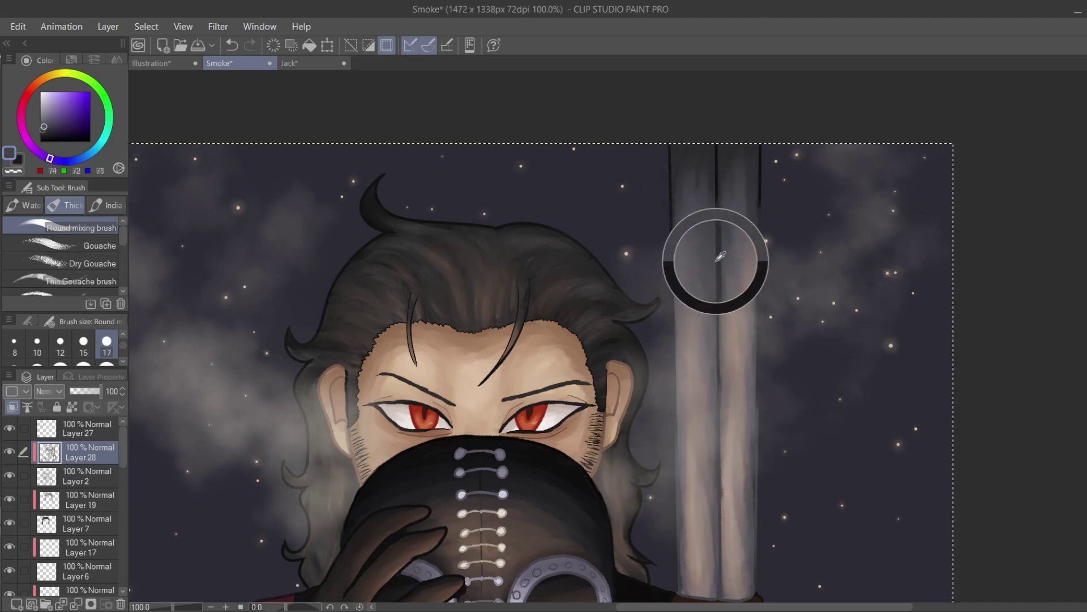
drag(668, 145, 671, 206)
mouse_move(717, 206)
mouse_down()
mouse_move(717, 145)
mouse_move(760, 209)
mouse_up()
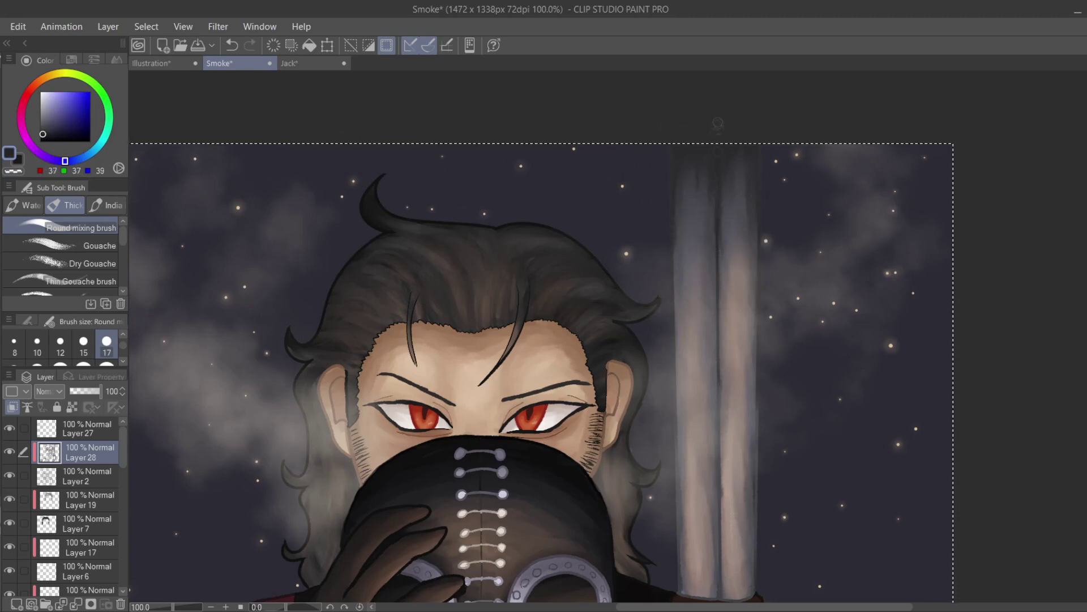
alt+click(682, 283)
alt+click(758, 391)
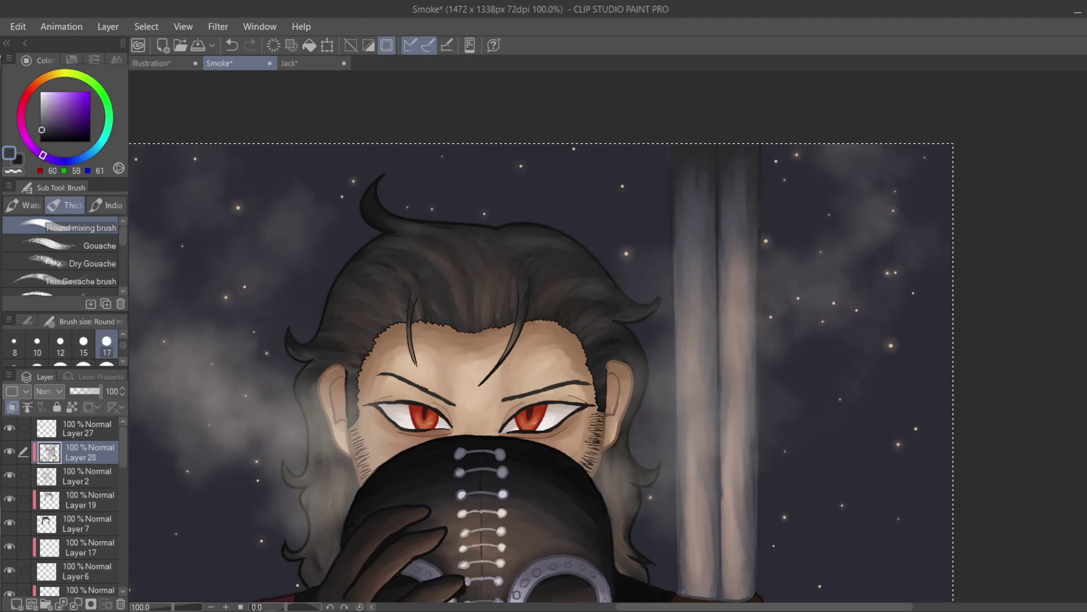
Recolor the outlines of the lower fingers of the hand on the mask with brown (67, 54, 46) at brush size 10.
scroll(446, 350, down, 5)
alt+click(446, 350)
key(bracketleft)
key(bracketleft)
key(bracketleft)
alt+click(439, 363)
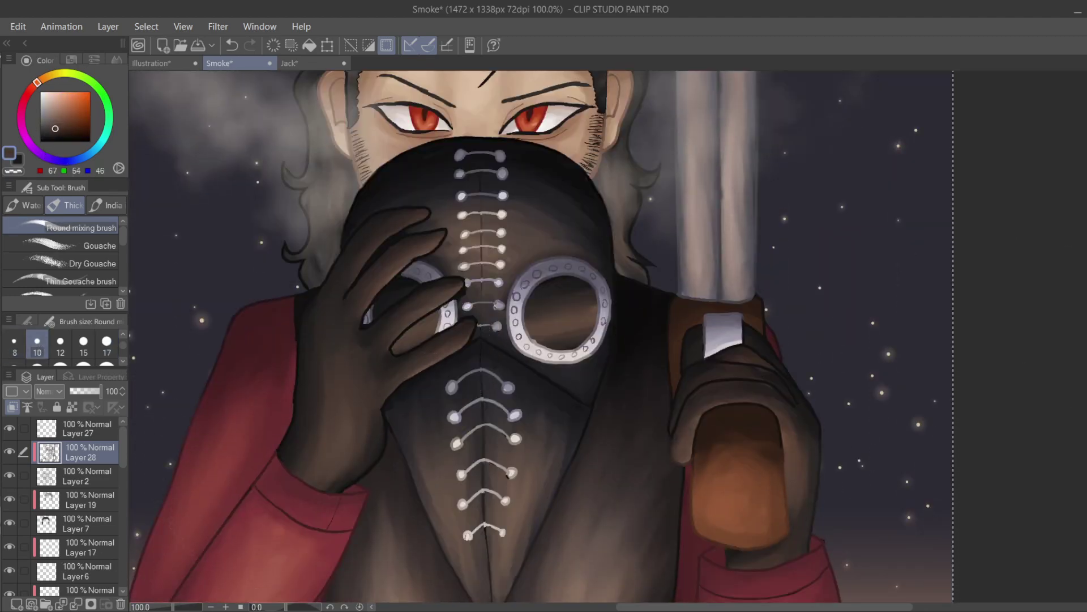
key(ctrl+0)
scroll(401, 313, up, 4)
mouse_move(403, 313)
mouse_down()
mouse_move(340, 383)
mouse_move(393, 340)
mouse_up()
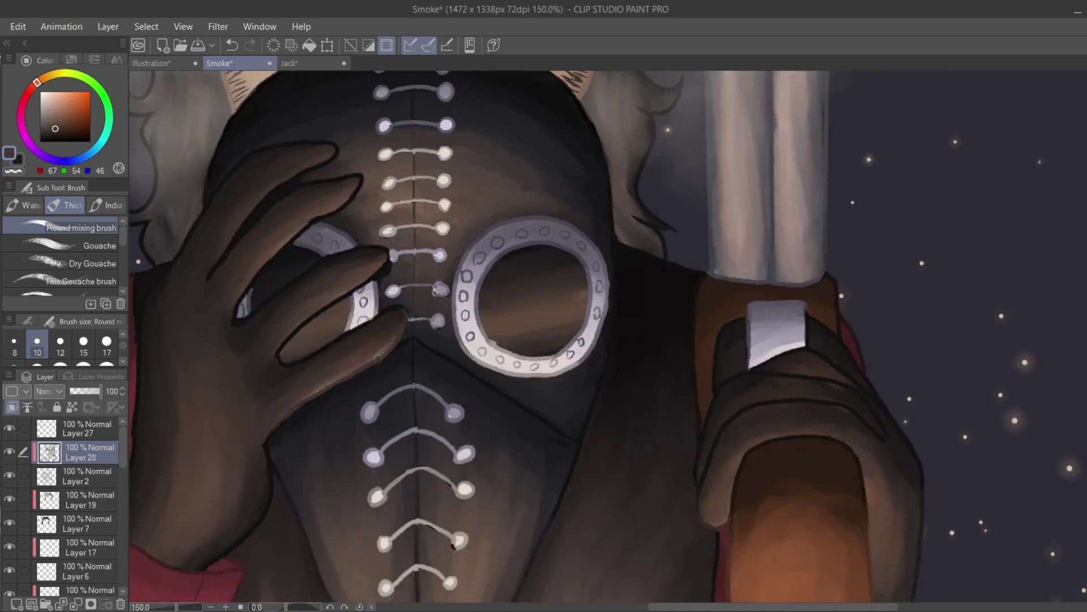
drag(280, 353, 363, 281)
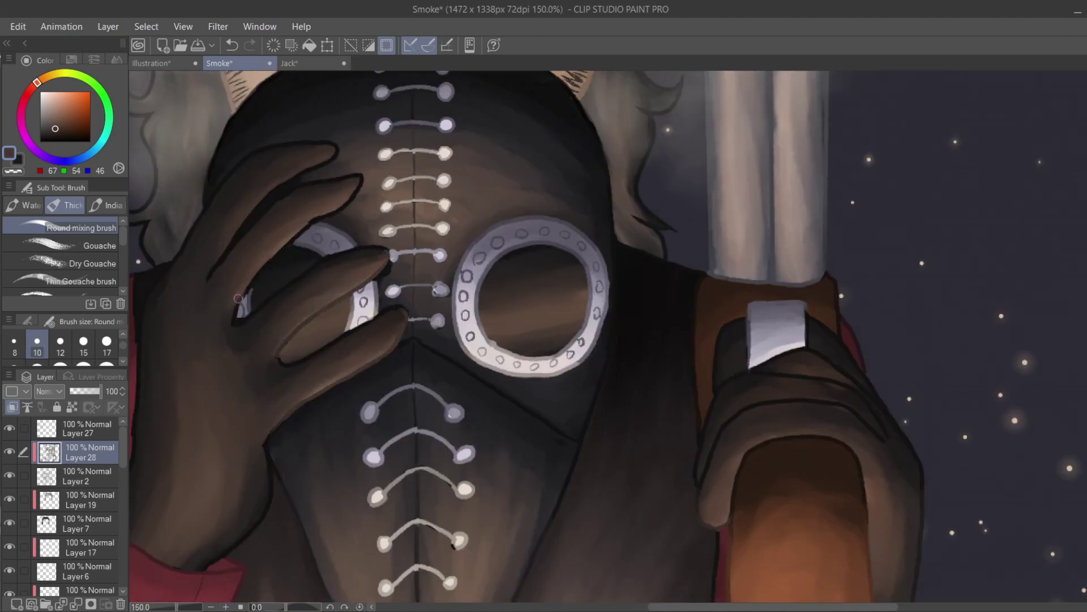
Recolor the outlines of the upper fingers on the mask with sampled tones such as (25, 23, 23), (78, 62, 53) and (13, 12, 12).
alt+click(251, 239)
drag(209, 275, 334, 155)
alt+click(332, 155)
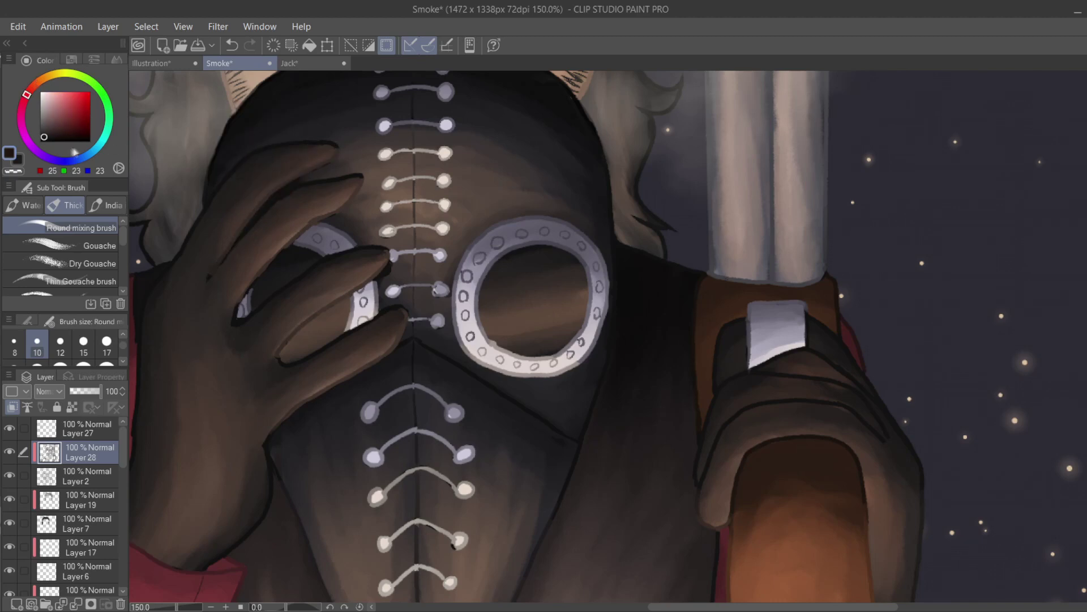
drag(247, 297, 249, 318)
alt+click(286, 238)
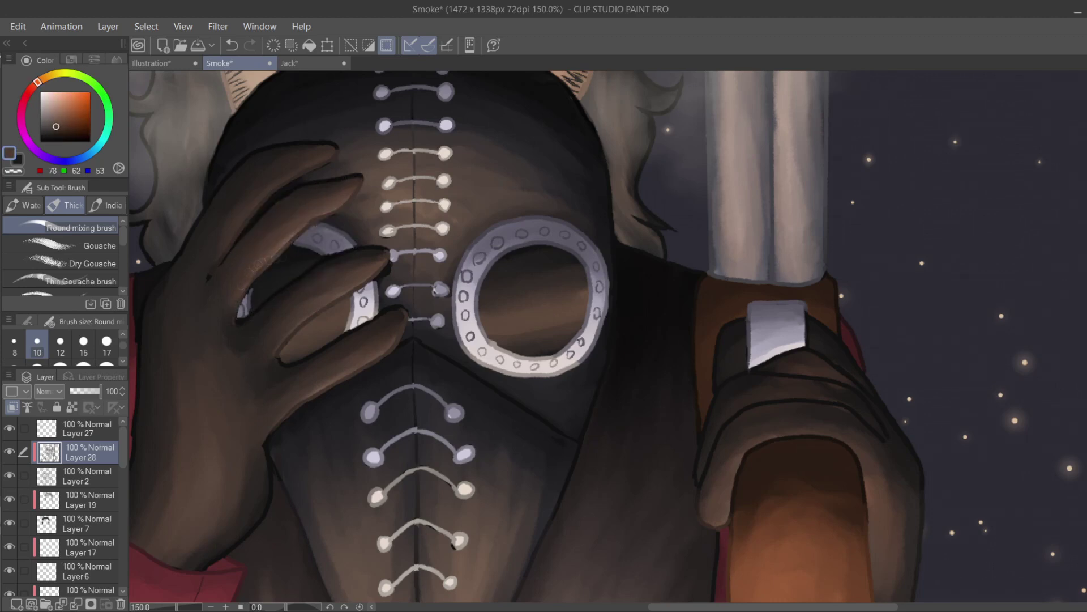
alt+click(180, 260)
drag(210, 273, 205, 280)
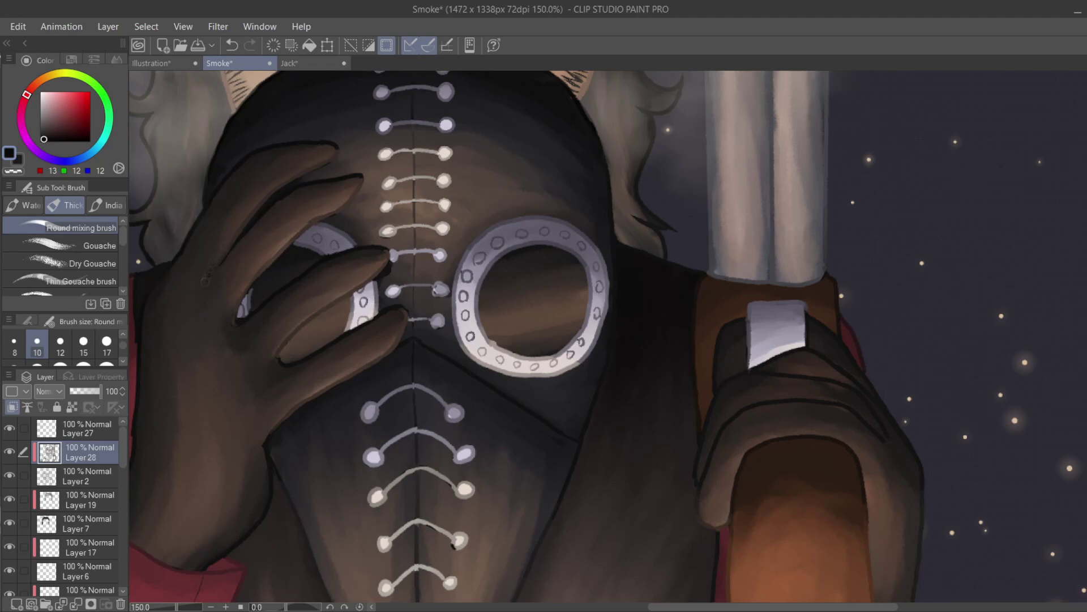
drag(254, 312, 268, 295)
Touch up the outline where the gloved wrist meets the mask with sampled near-black (18, 17, 17).
alt+click(259, 508)
drag(272, 490, 274, 436)
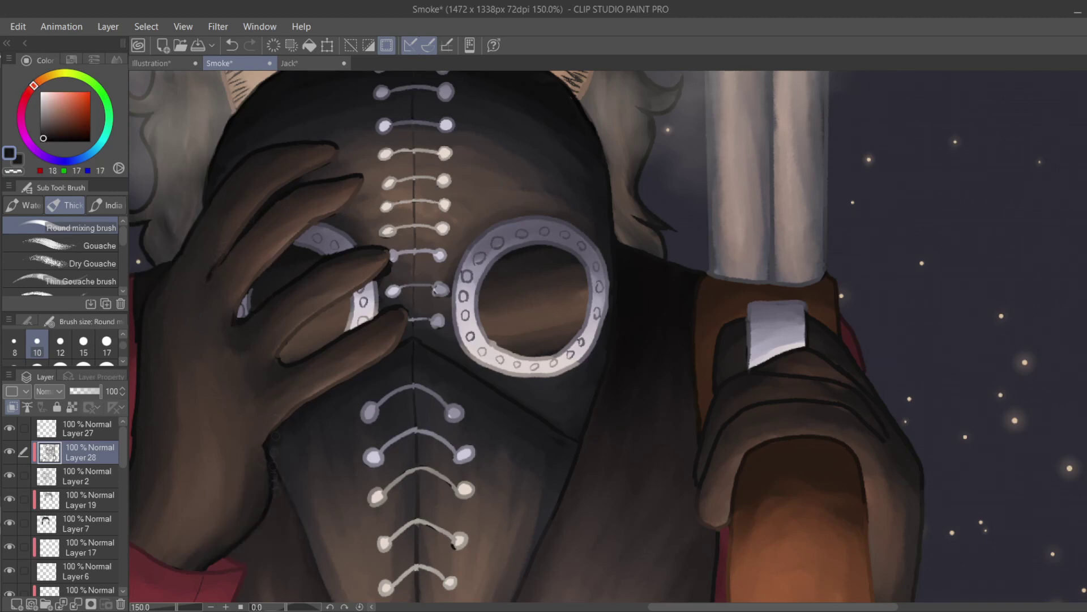
alt+click(277, 475)
drag(162, 314, 401, 315)
alt+click(401, 315)
alt+click(387, 284)
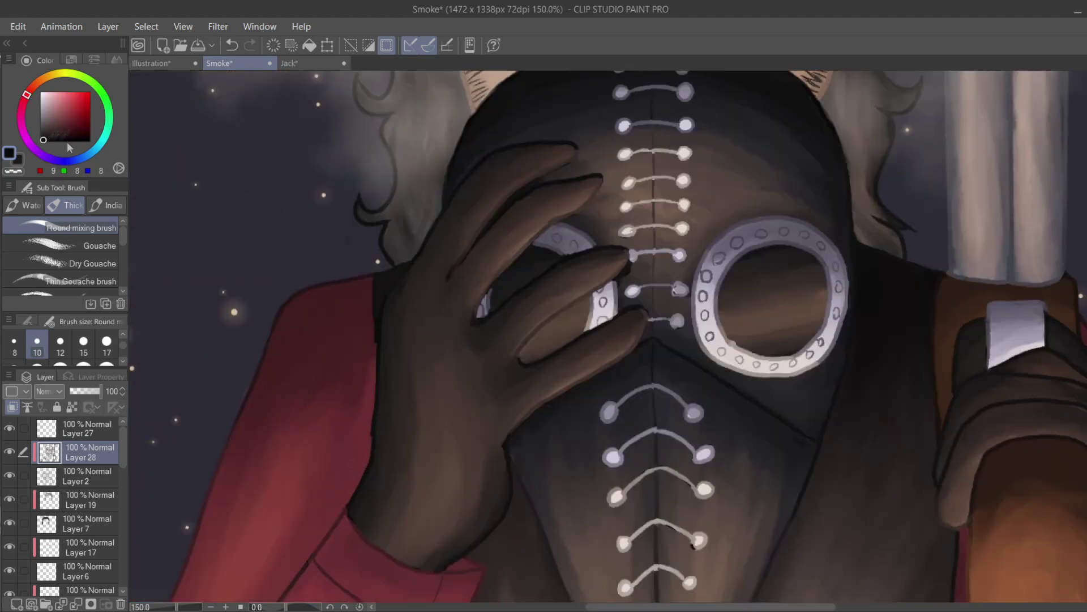
View the whole illustration at 50% and clear the selection around the canvas.
scroll(377, 289, up, 5)
key(ctrl+minus)
key(ctrl+minus)
key(ctrl+minus)
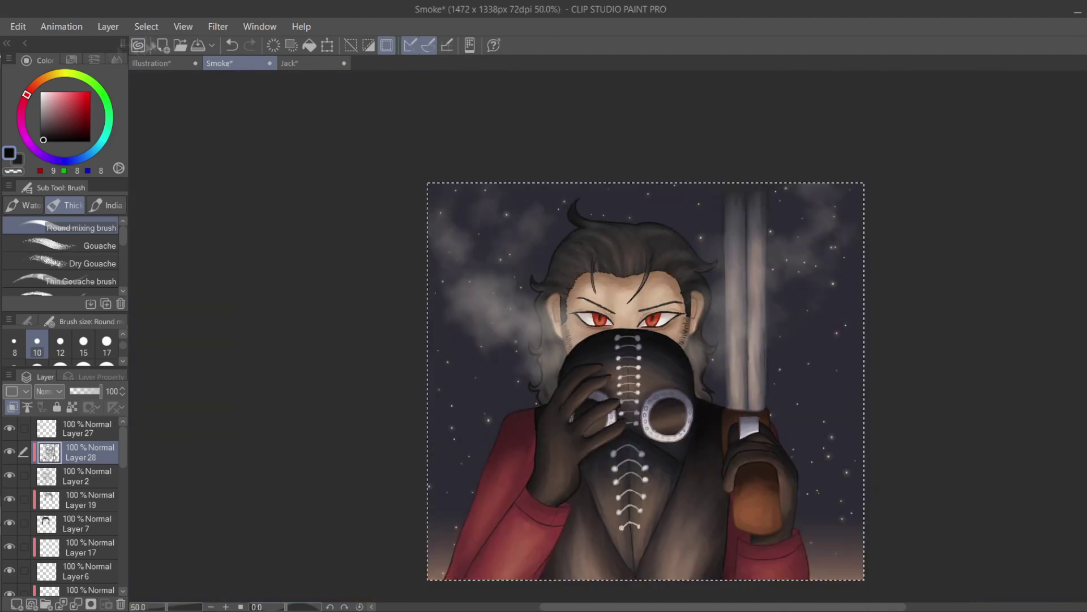
key(ctrl+d)
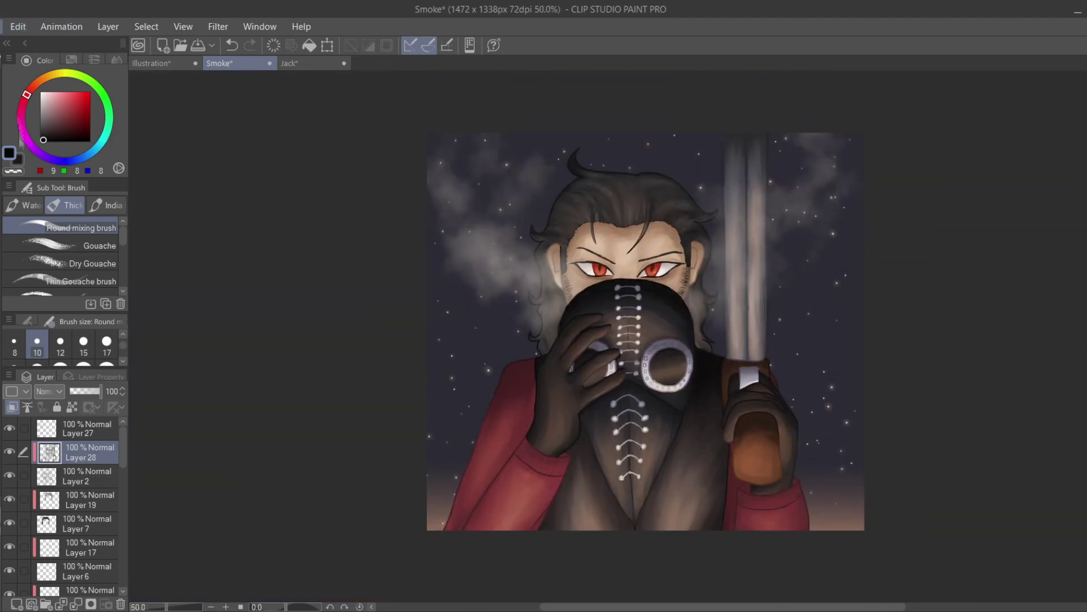